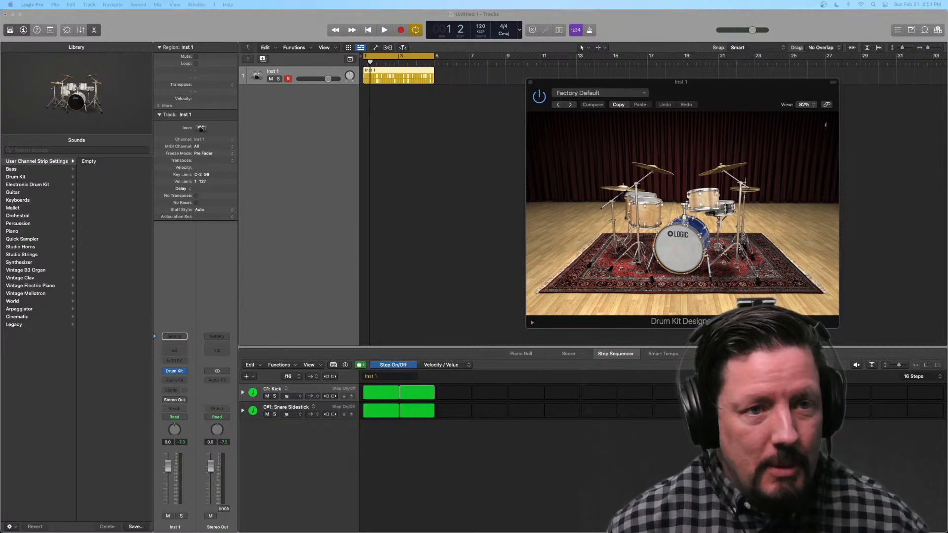
# Step: Select the Inst 1 pattern region to show its active step rows and play the pattern briefly
pyautogui.click(213, 37)
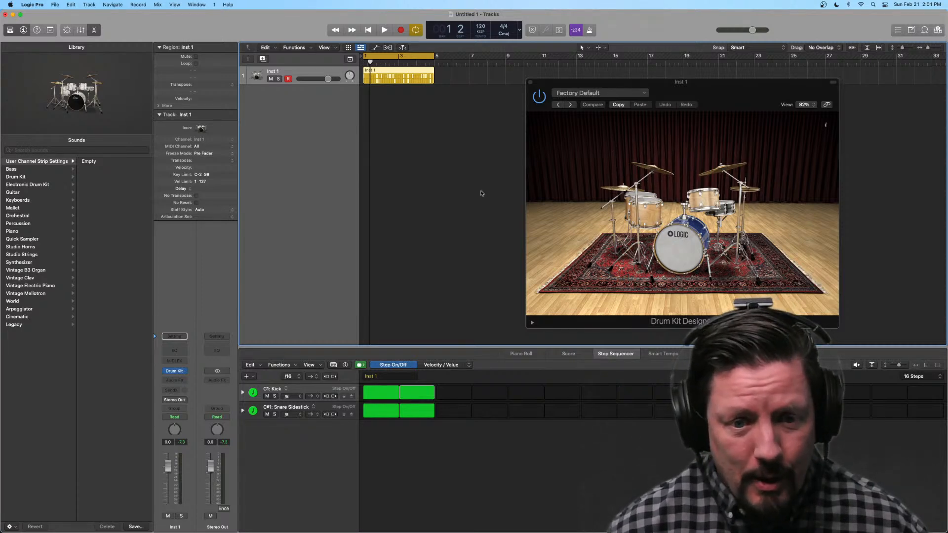
pyautogui.hscroll(1, 395, 170)
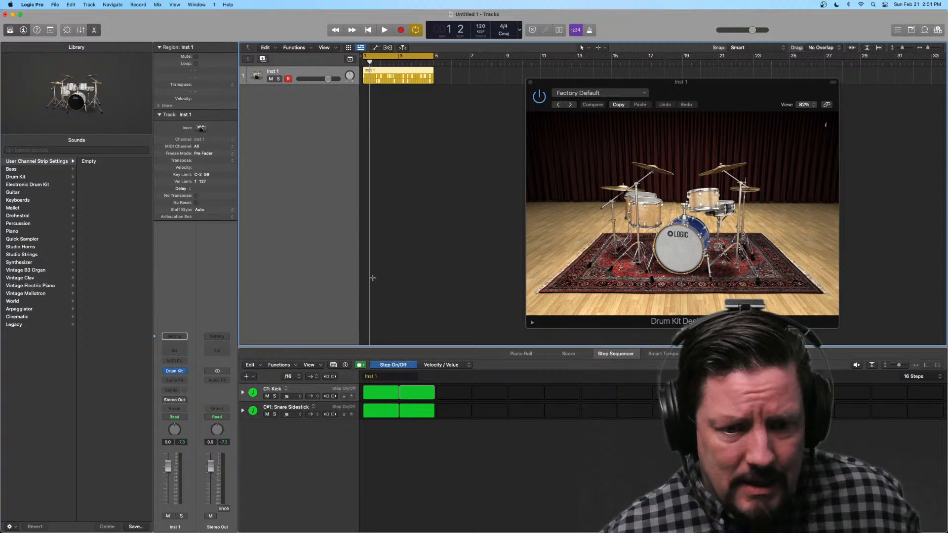
pyautogui.click(388, 100)
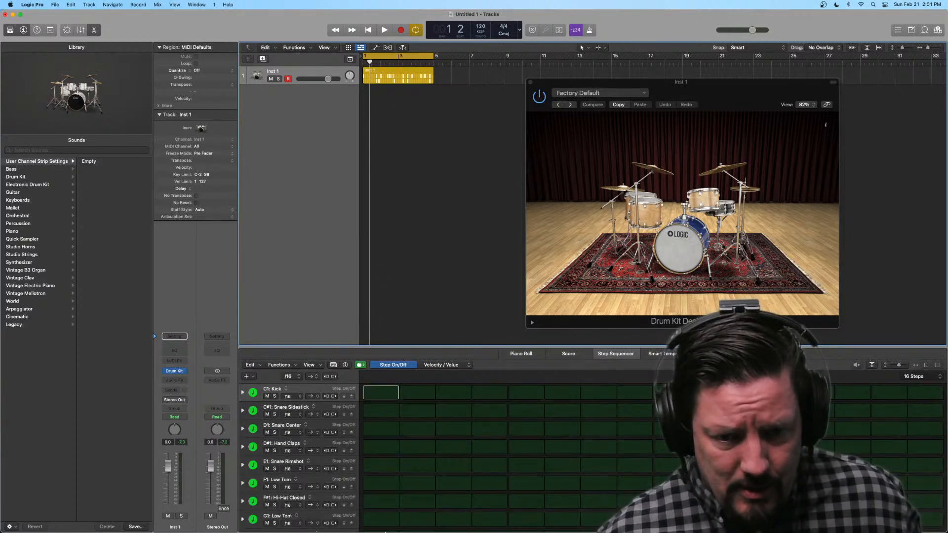
pyautogui.click(390, 71)
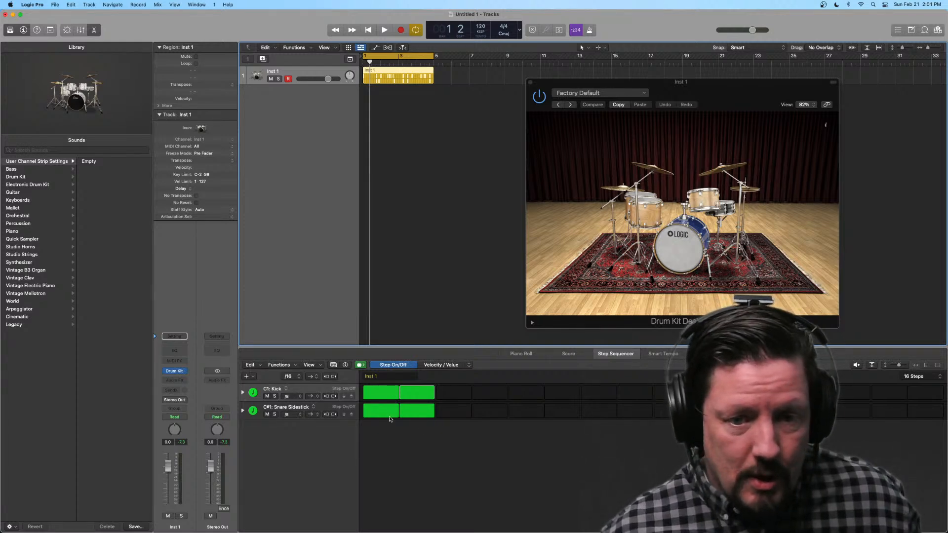
pyautogui.press('space')
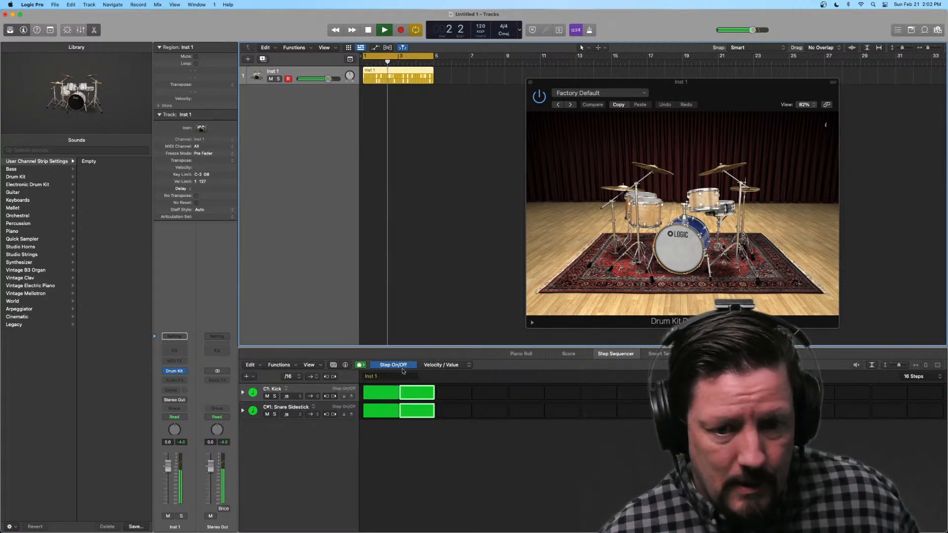
pyautogui.press('space')
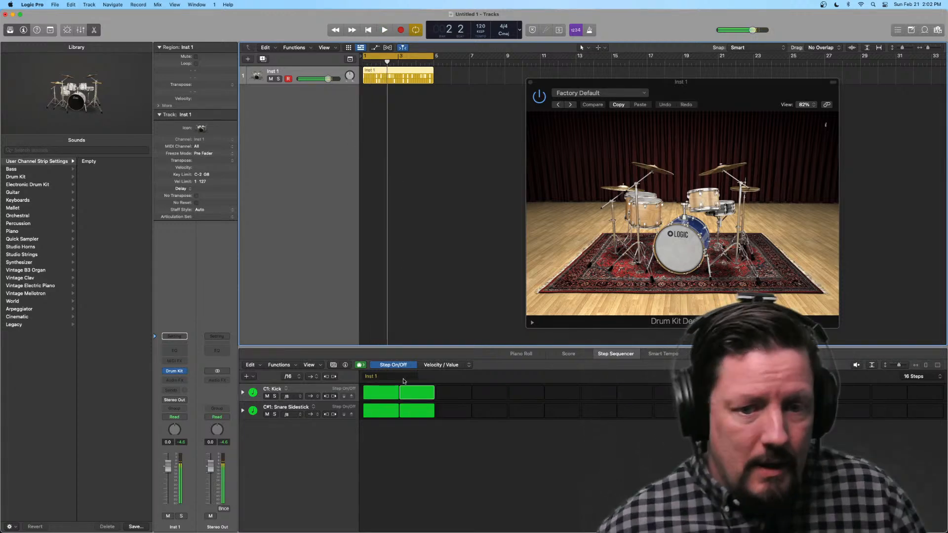
# Step: Expand the Kick row of the Inst 1 pattern to show its velocity, loop, note repeat and chance subrows
pyautogui.click(243, 393)
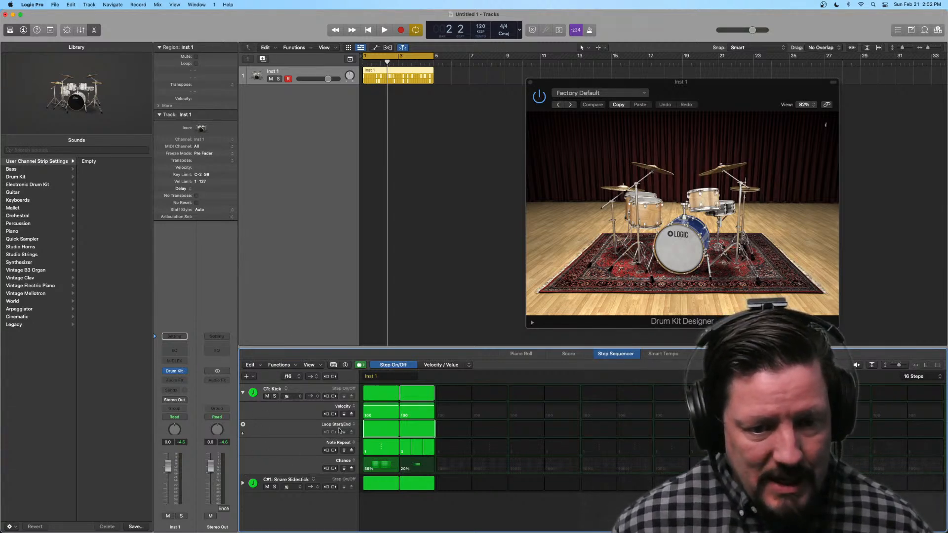
pyautogui.click(242, 393)
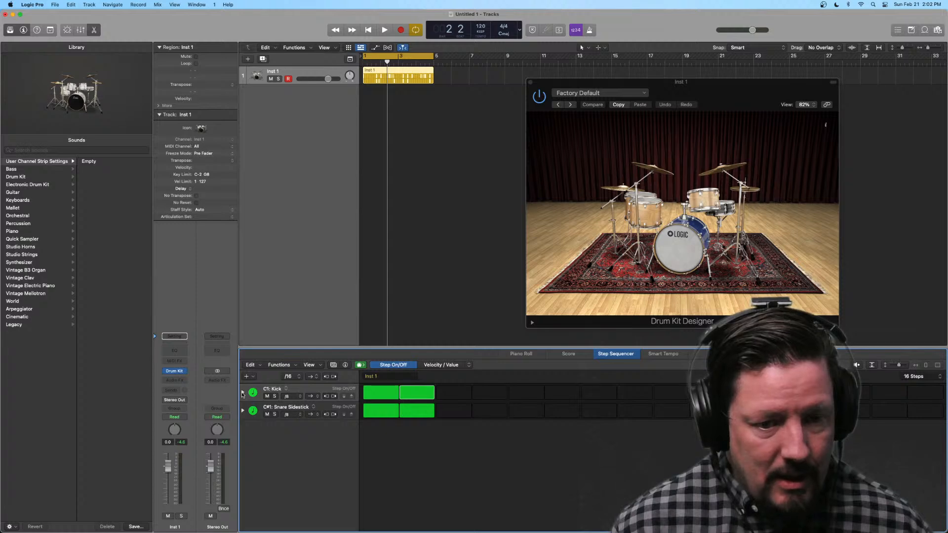
pyautogui.click(242, 392)
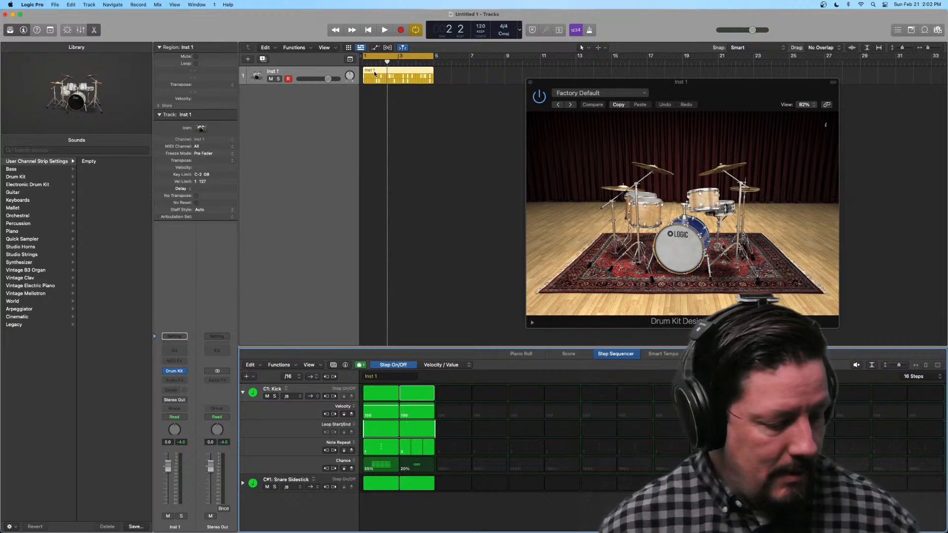
# Step: Lower the Chance value of the first Kick step in the Inst 1 pattern to 48% and play the pattern
pyautogui.click(392, 94)
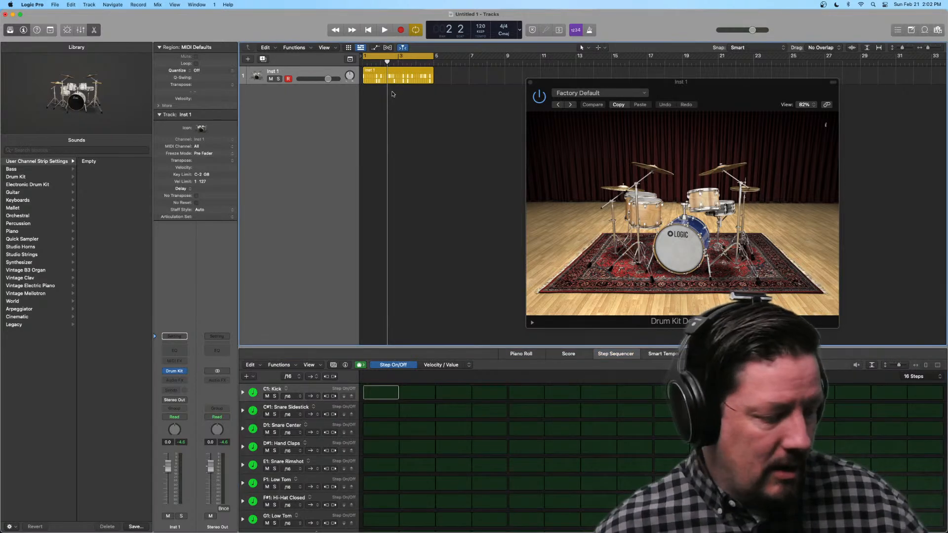
pyautogui.moveTo(392, 92); pyautogui.dragTo(401, 132)
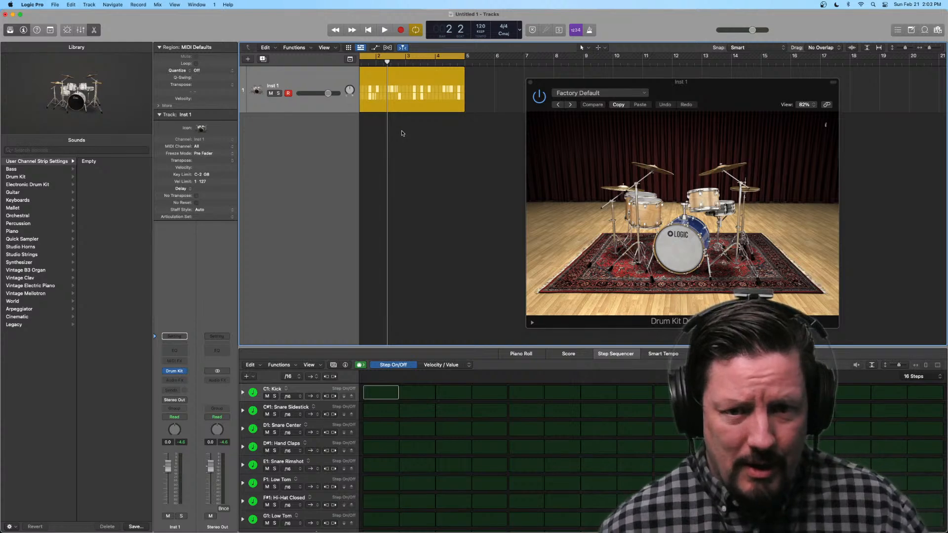
pyautogui.hscroll(-2, 402, 108)
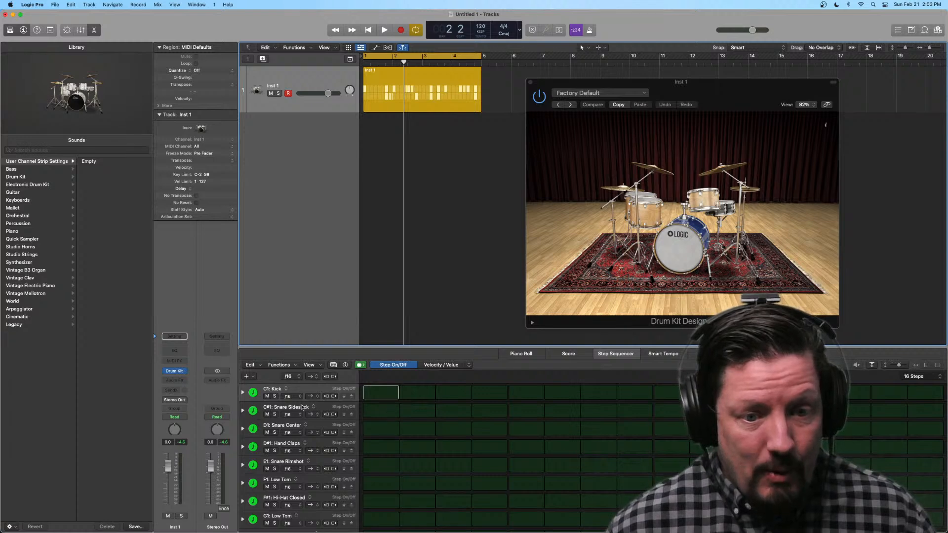
pyautogui.click(388, 79)
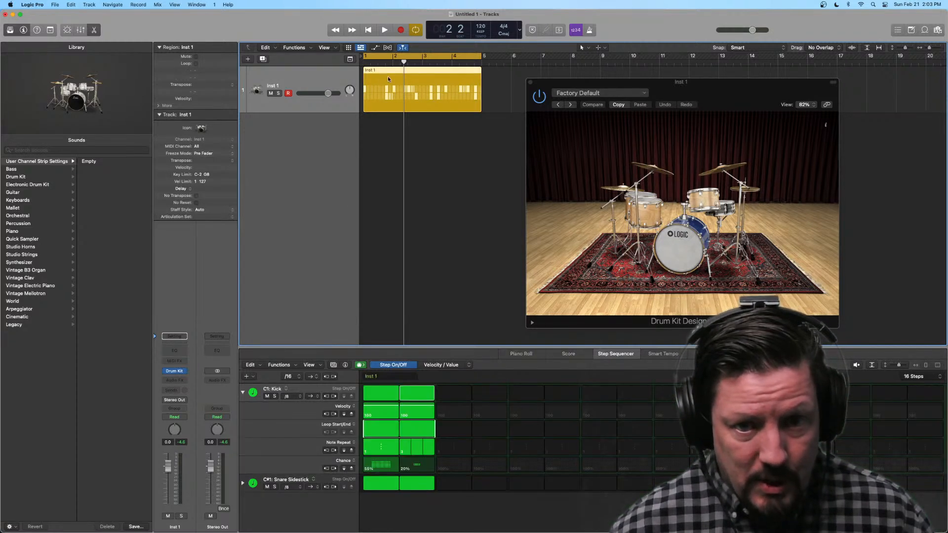
pyautogui.moveTo(376, 460); pyautogui.dragTo(380, 468)
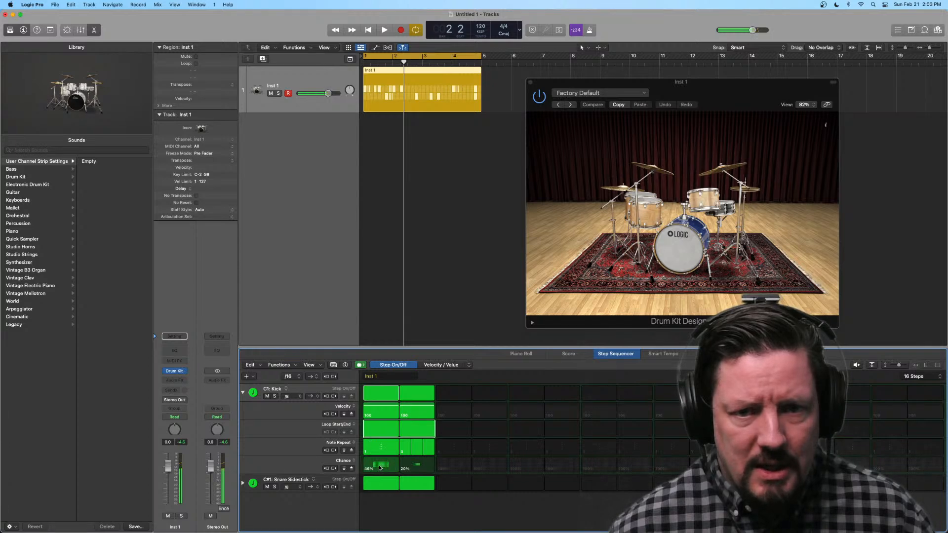
pyautogui.click(380, 468)
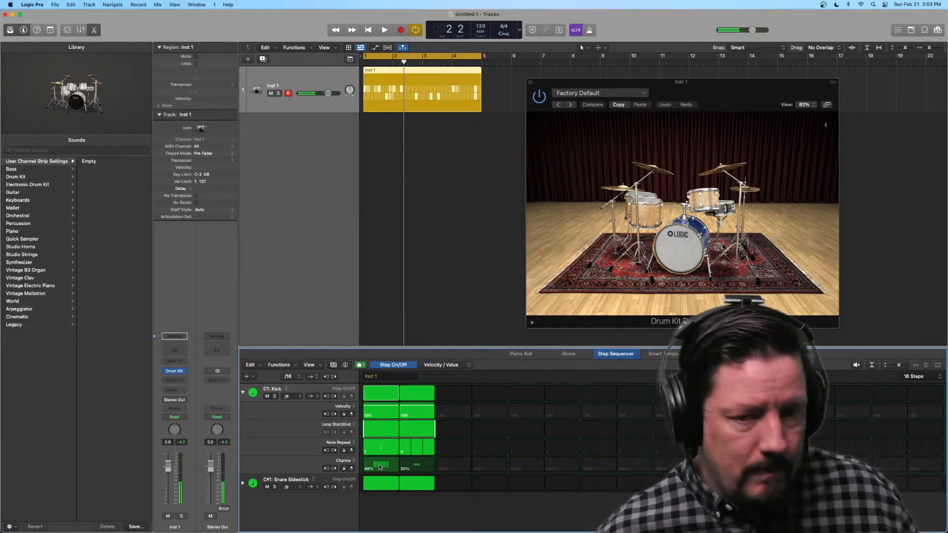
pyautogui.press('space')
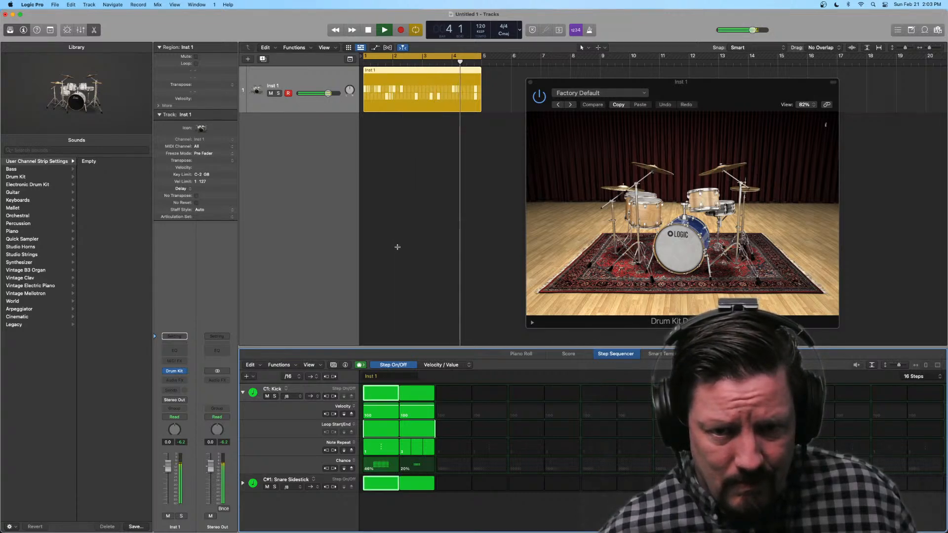
pyautogui.press('space')
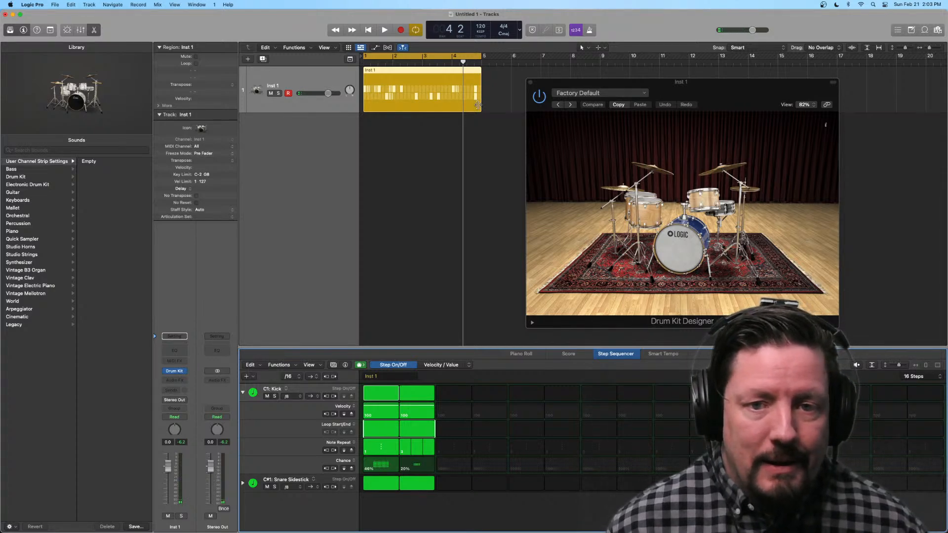
# Step: Extend both the Inst 1 region and the cycle range to bar 9
pyautogui.moveTo(478, 104); pyautogui.dragTo(604, 144)
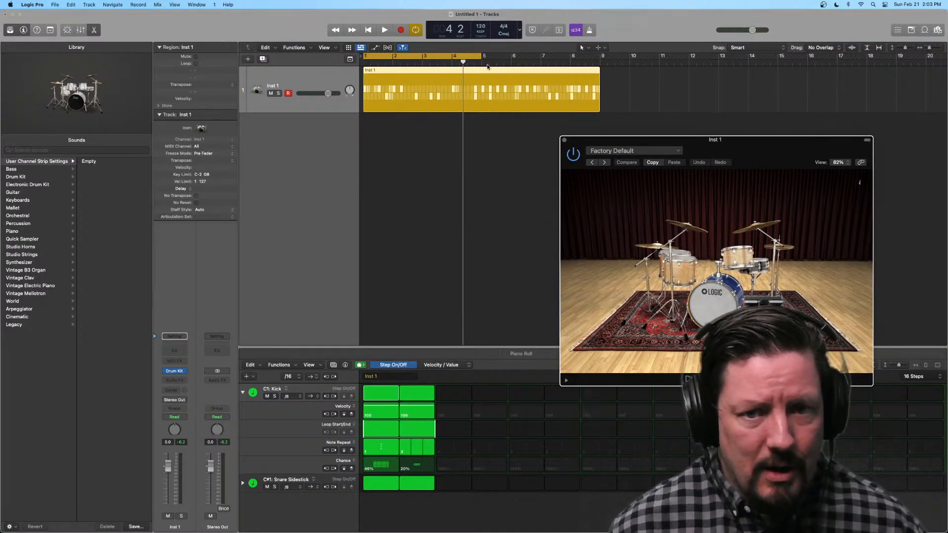
pyautogui.moveTo(482, 57); pyautogui.dragTo(601, 57)
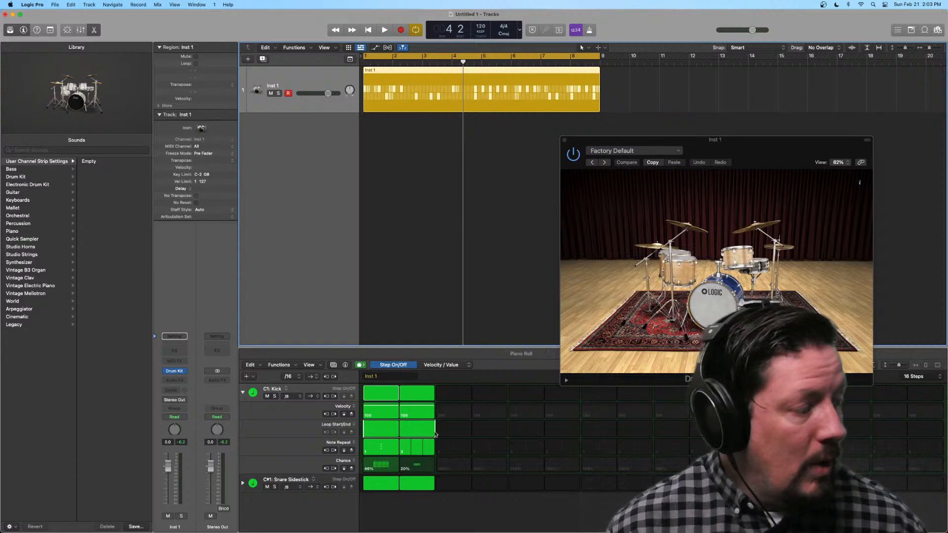
# Step: Shorten the Kick row's loop end so only its first step repeats, and play the pattern
pyautogui.moveTo(436, 434); pyautogui.dragTo(426, 435)
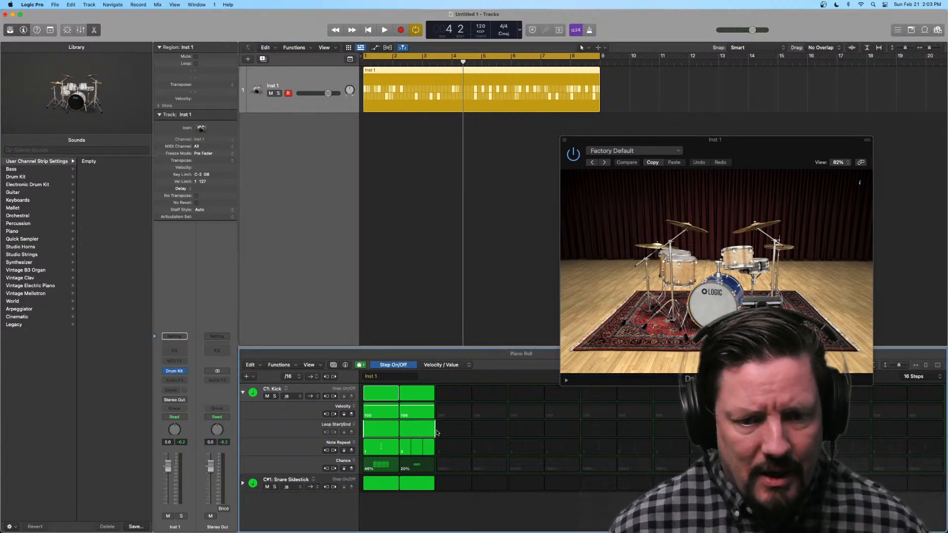
pyautogui.moveTo(404, 432); pyautogui.dragTo(388, 434)
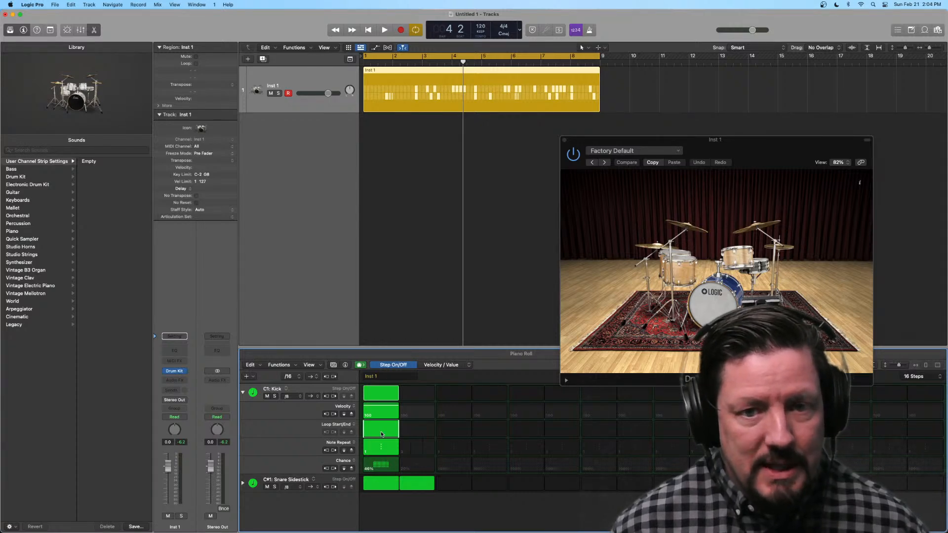
pyautogui.press('space')
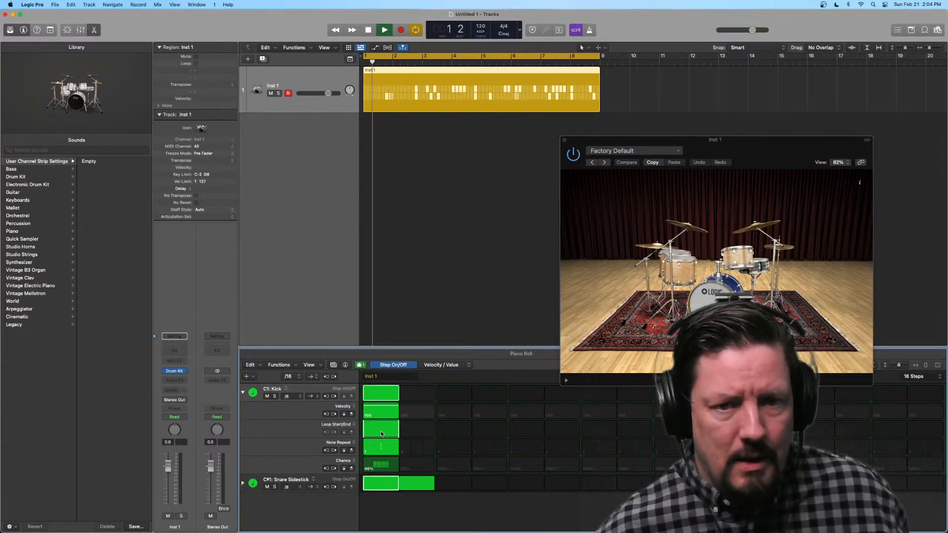
pyautogui.press('space')
# Step: Raise the Chance value of the first Kick step to 68% and play the pattern
pyautogui.moveTo(382, 457); pyautogui.dragTo(382, 465)
pyautogui.press('space')
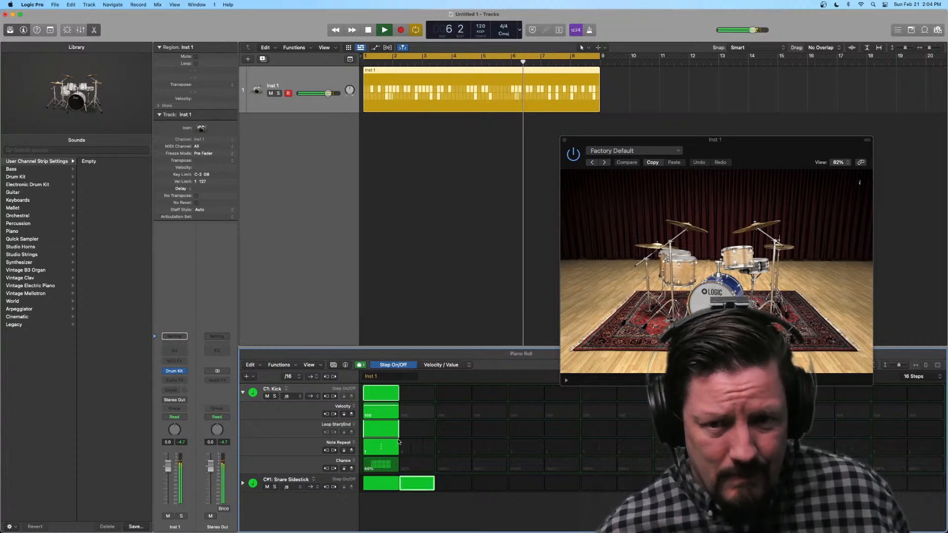
pyautogui.press('space')
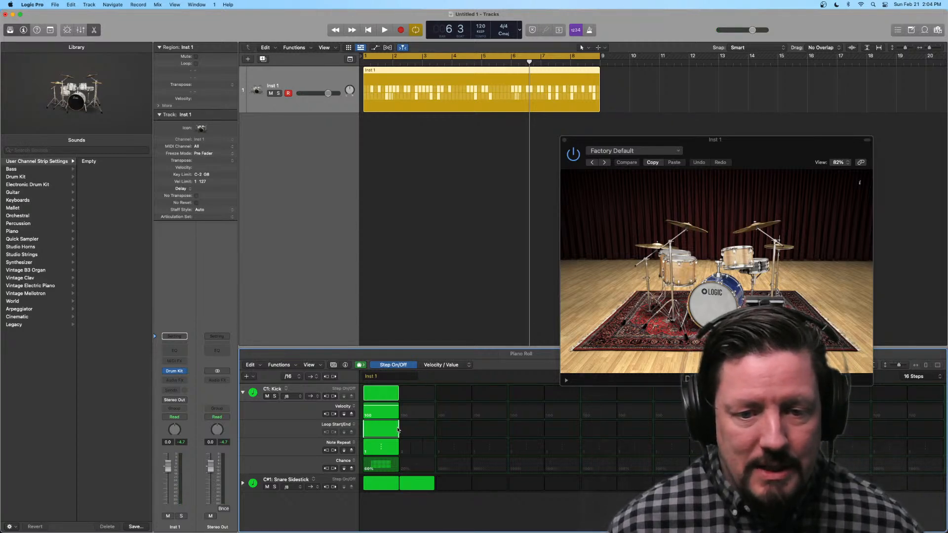
# Step: Extend the Kick row's loop end to cover two steps and collapse its subrows
pyautogui.moveTo(398, 429); pyautogui.dragTo(409, 429)
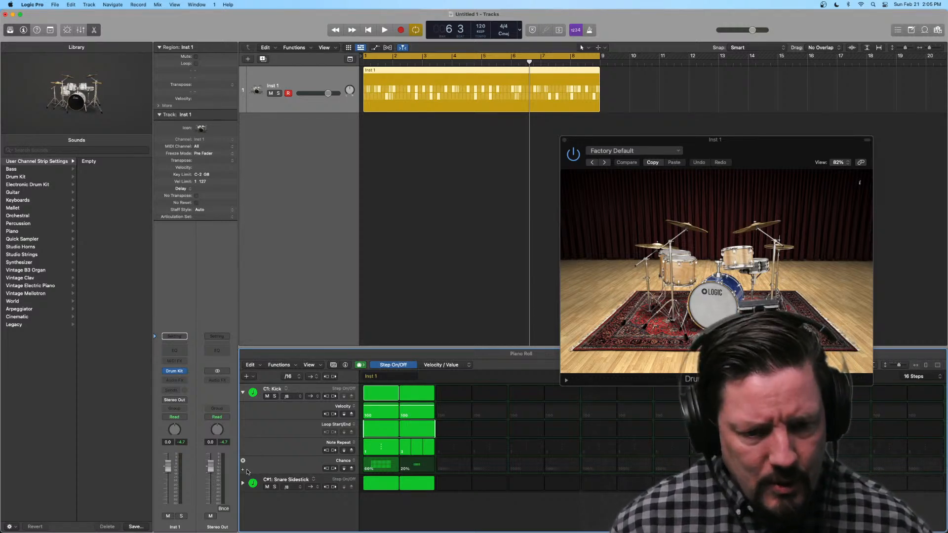
pyautogui.click(243, 394)
# Step: Add a second software instrument track below Inst 1 and load the stereo Drum Kit Designer on it
pyautogui.doubleClick(296, 141)
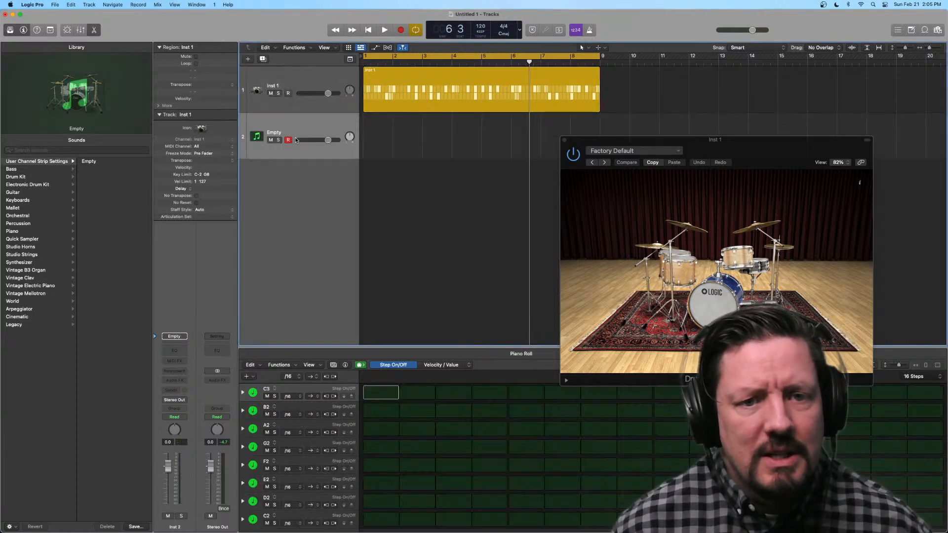
pyautogui.click(175, 371)
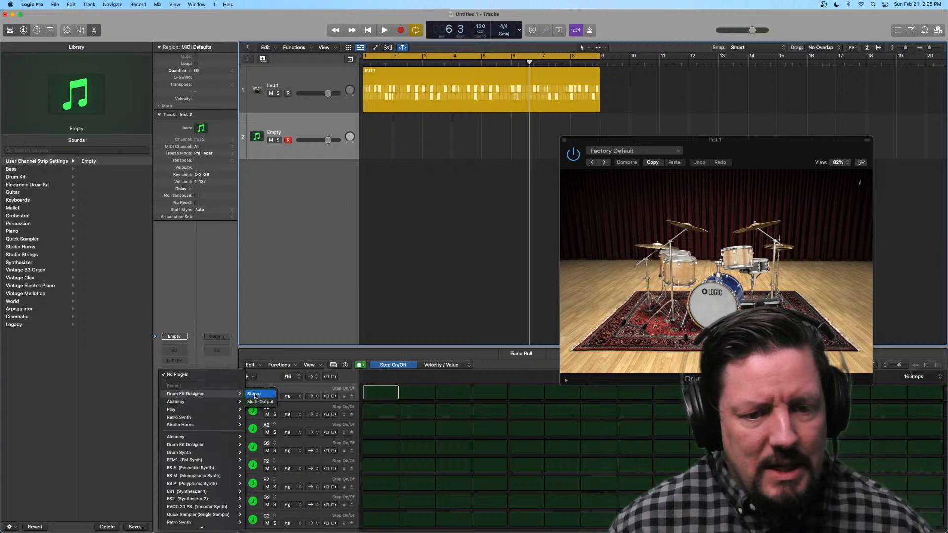
pyautogui.click(254, 394)
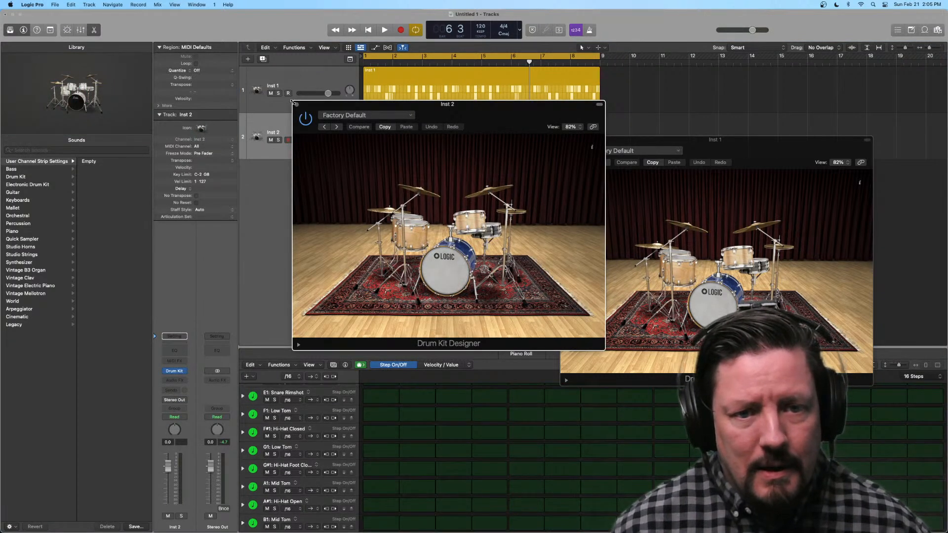
# Step: Close the Inst 1 plug-in window and move the Inst 2 drum kit window clear of the track headers
pyautogui.moveTo(636, 141); pyautogui.dragTo(683, 109)
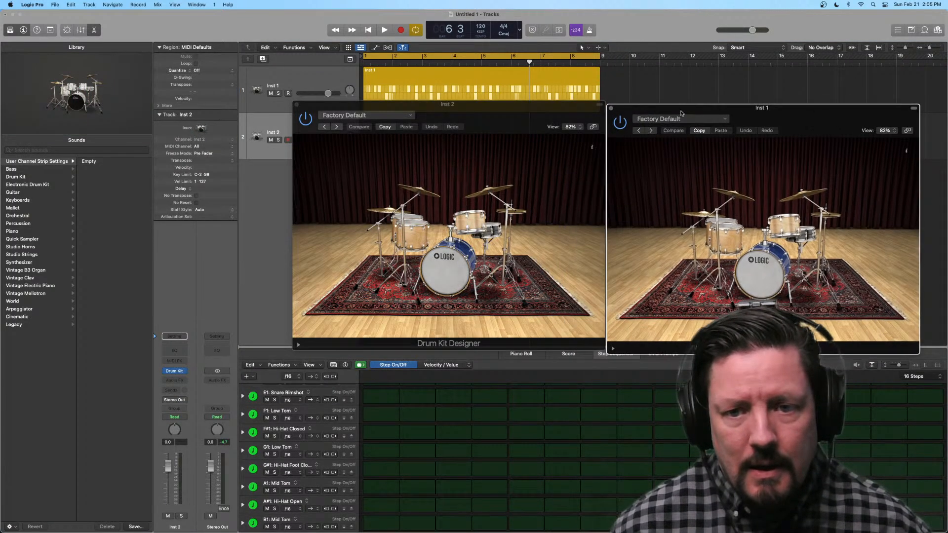
pyautogui.click(611, 108)
pyautogui.moveTo(384, 105); pyautogui.dragTo(678, 63)
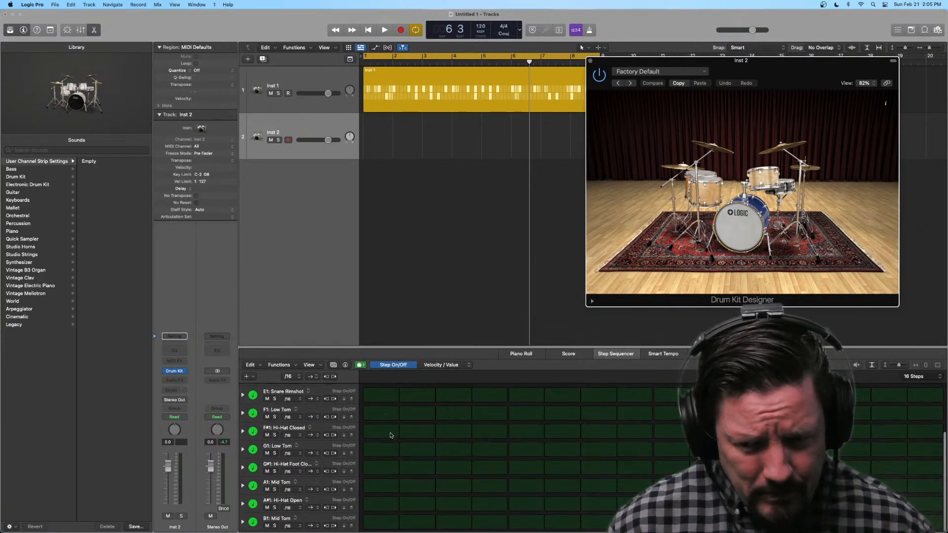
# Step: Program the Inst 2 pattern with Kick on steps 1 and 9 and Snare Center on steps 5 and 13
pyautogui.click(381, 392)
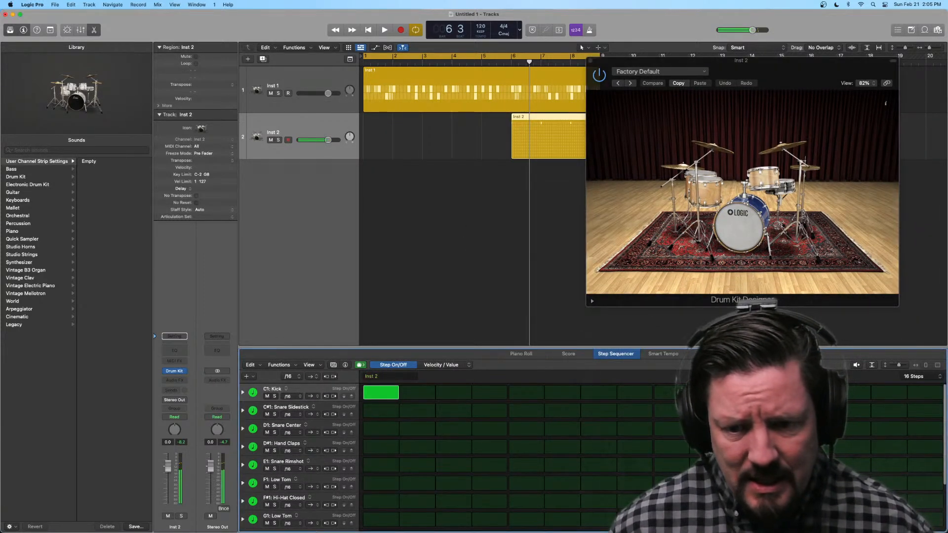
pyautogui.click(670, 392)
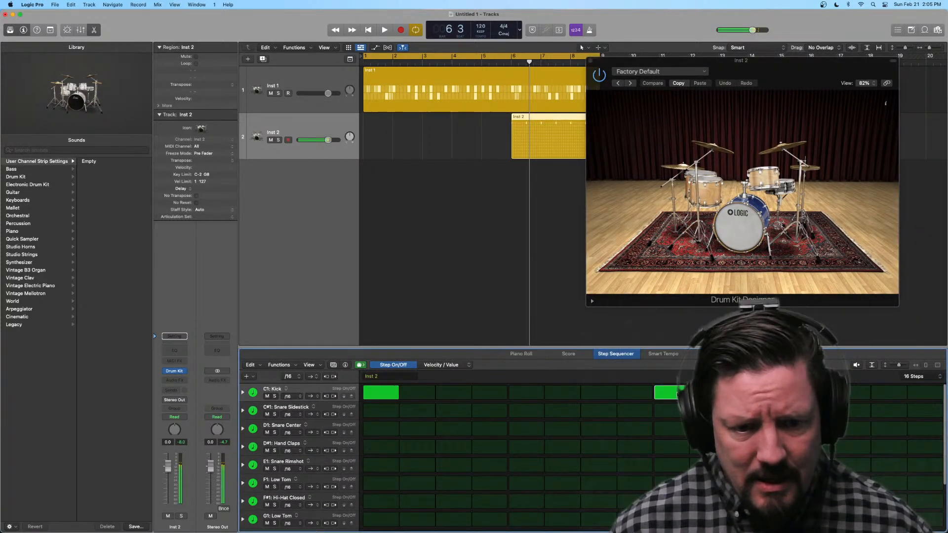
pyautogui.click(538, 429)
pyautogui.click(817, 429)
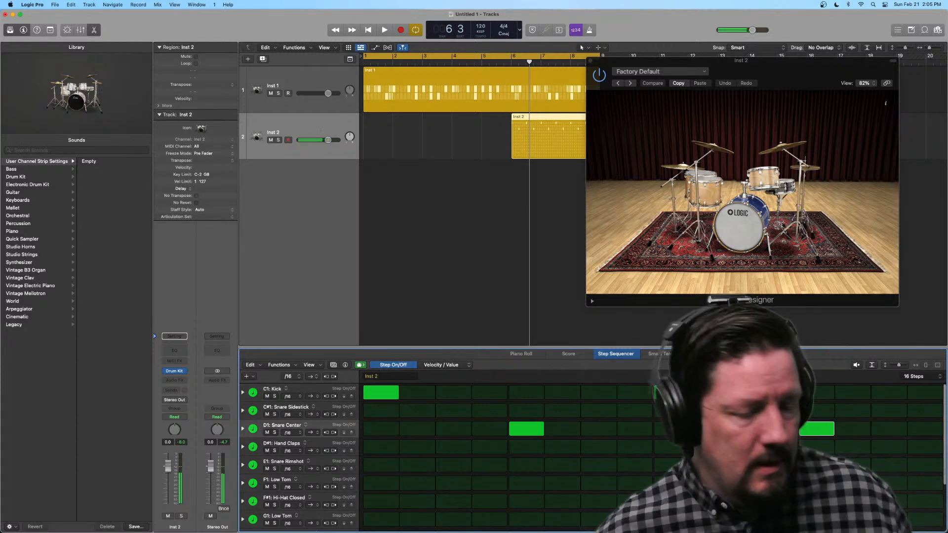
# Step: Mute the Inst 1 track and start playback
pyautogui.click(271, 93)
pyautogui.press('space')
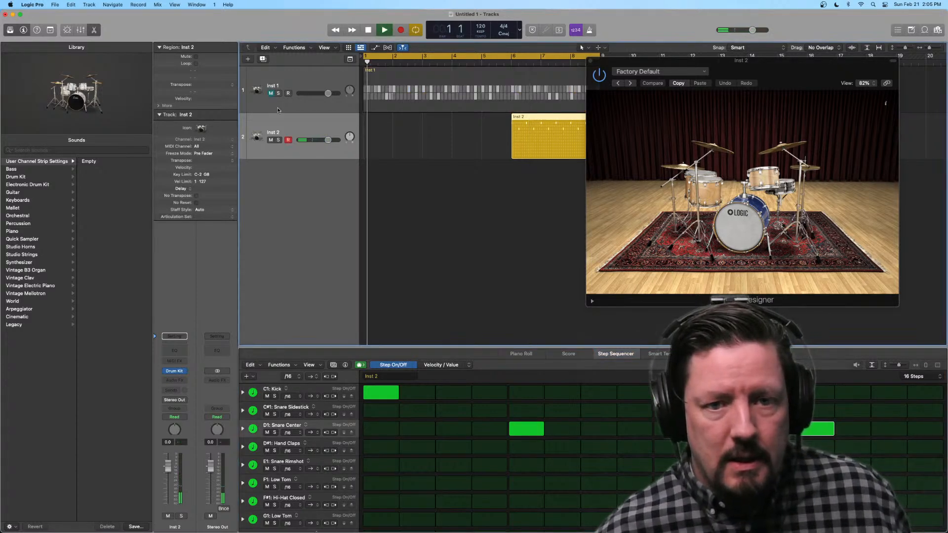
# Step: Move the Inst 2 region to start at bar 1, stop playback and turn off cycle mode
pyautogui.moveTo(545, 118); pyautogui.dragTo(396, 124)
pyautogui.press('space')
pyautogui.click(385, 57)
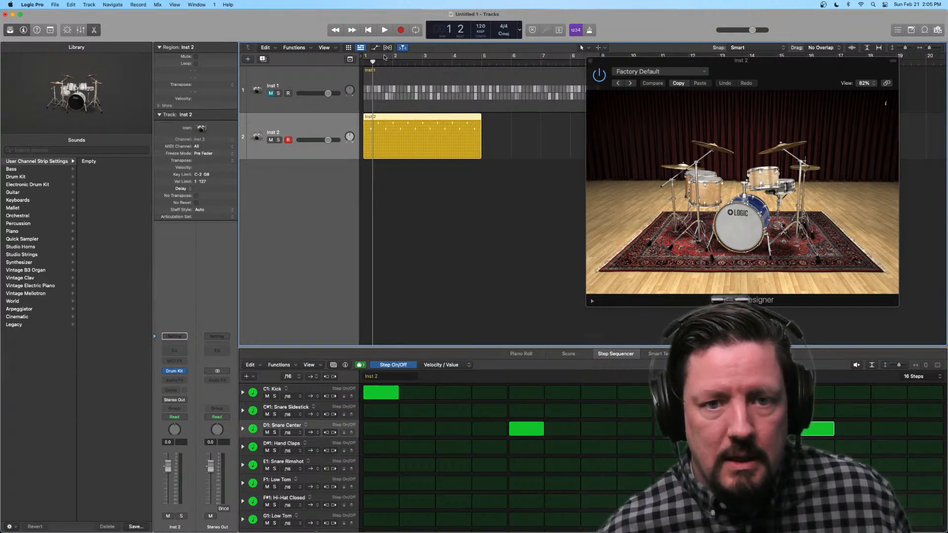
# Step: Set a cycle range from bar 1 to bar 5 and audition the Inst 2 pattern within it
pyautogui.moveTo(385, 57); pyautogui.dragTo(474, 59)
pyautogui.press('space')
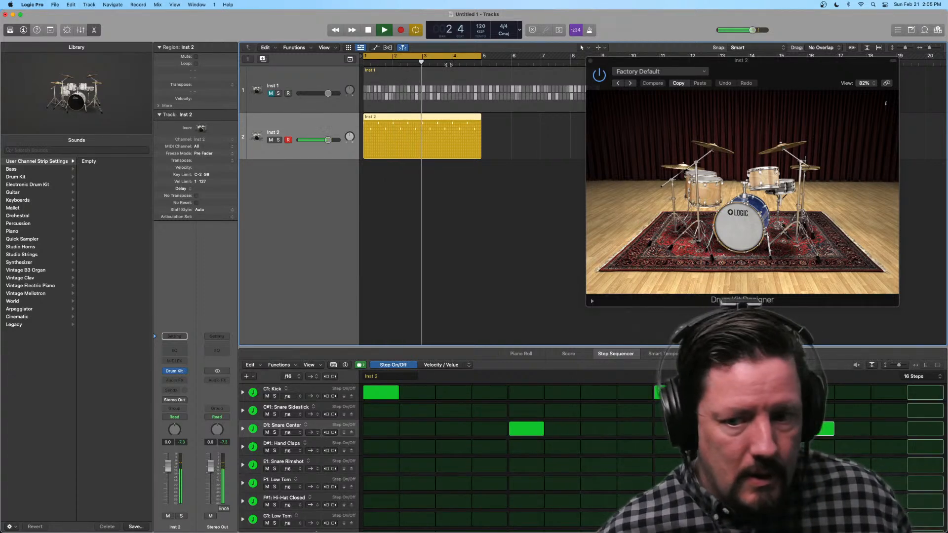
pyautogui.press('space')
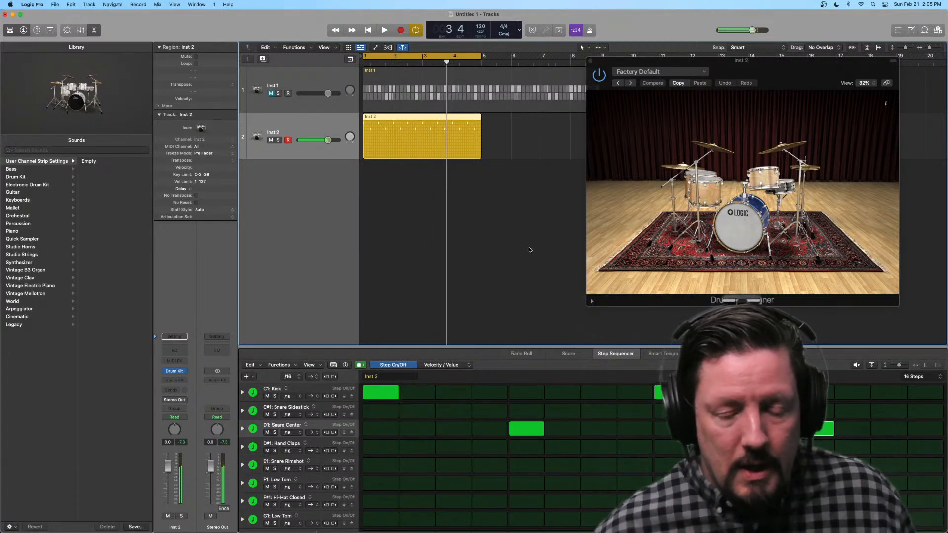
# Step: Reveal the Snare Center sub-rows, adjust Note Repeat on step 13, and audition the pattern
pyautogui.click(243, 429)
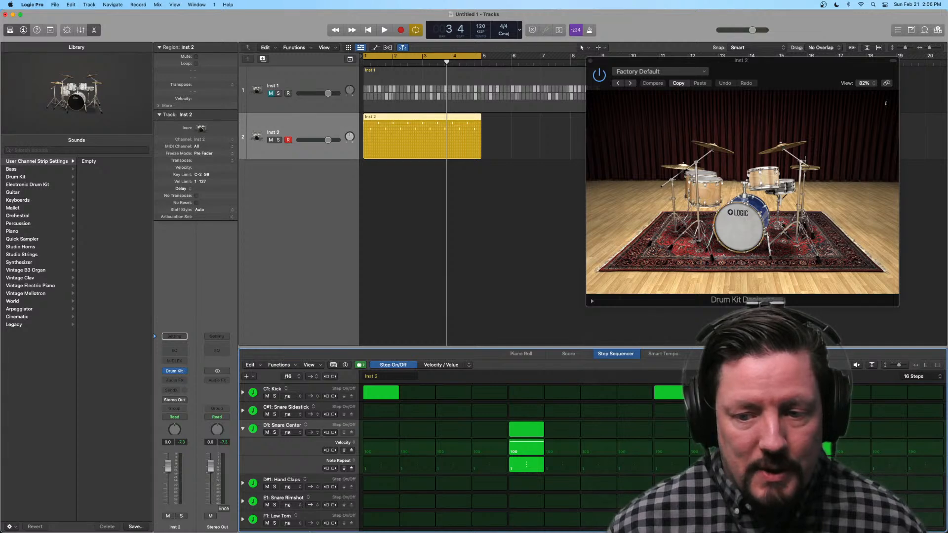
pyautogui.moveTo(817, 464); pyautogui.dragTo(817, 459)
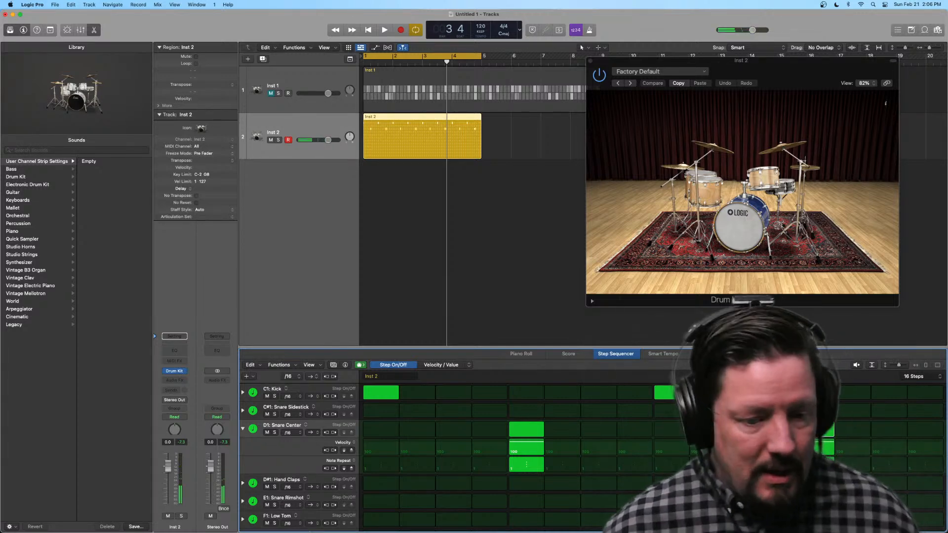
pyautogui.press('space')
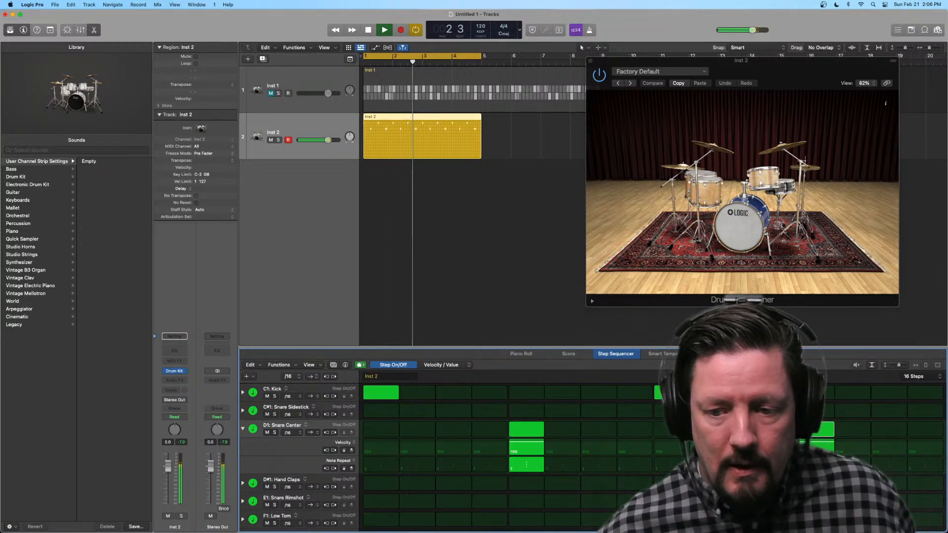
pyautogui.press('space')
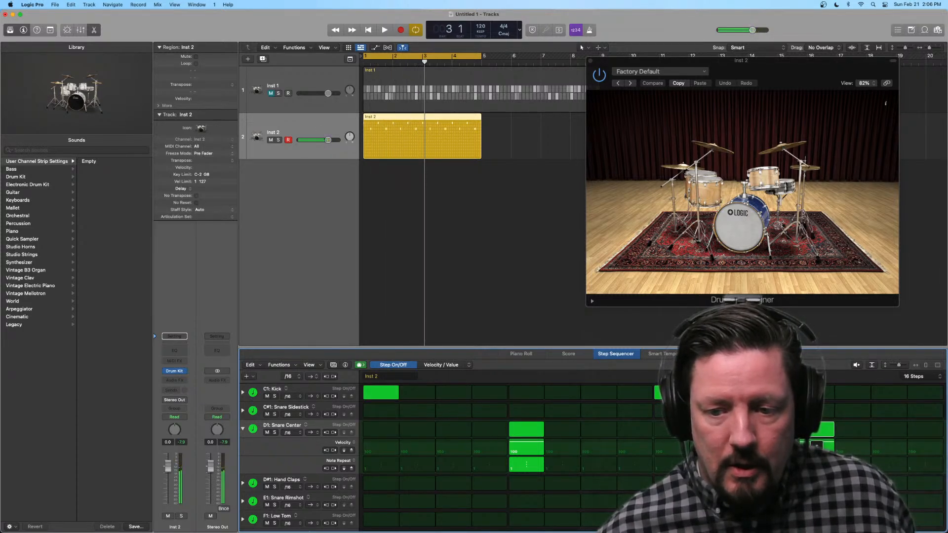
pyautogui.press('space')
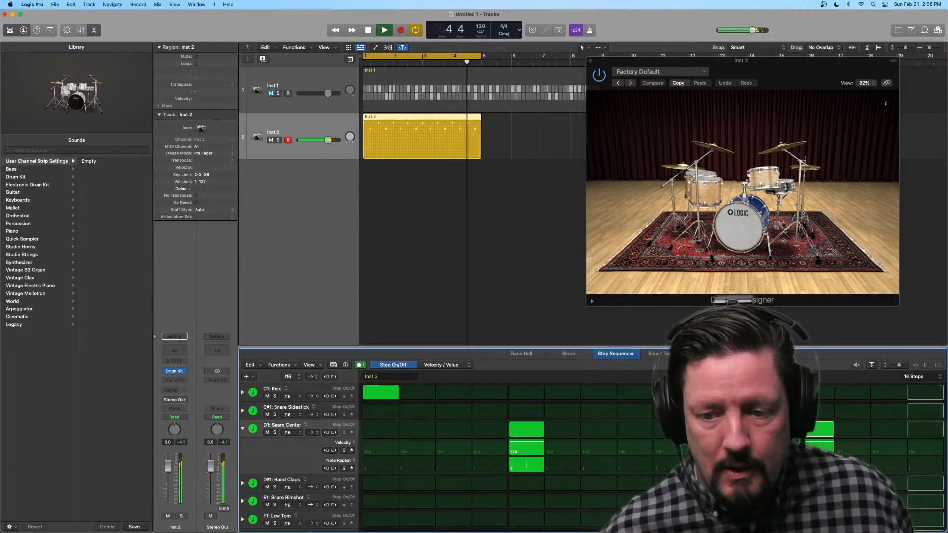
pyautogui.press('space')
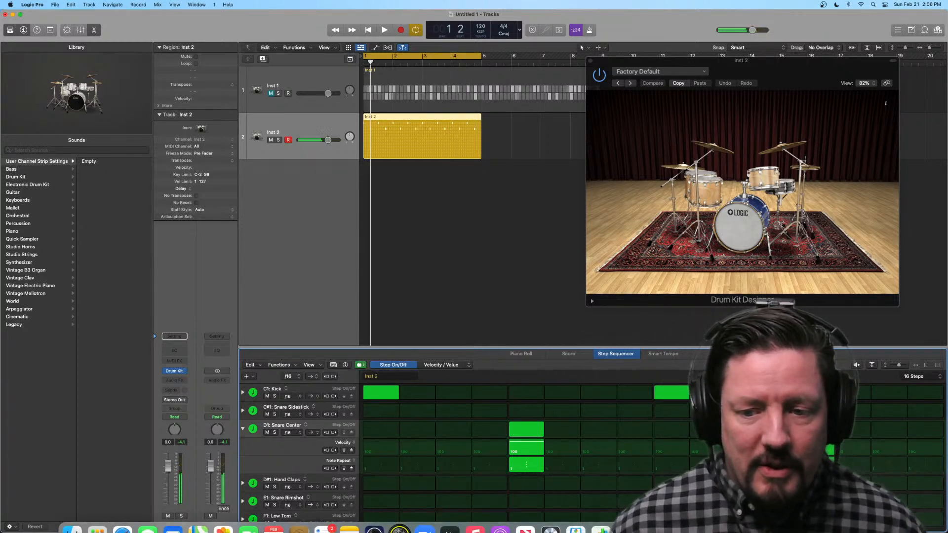
# Step: Clear the Snare Center hits from steps 5 and 13 and collapse the row's sub-rows
pyautogui.scroll(-5, 656, 466)
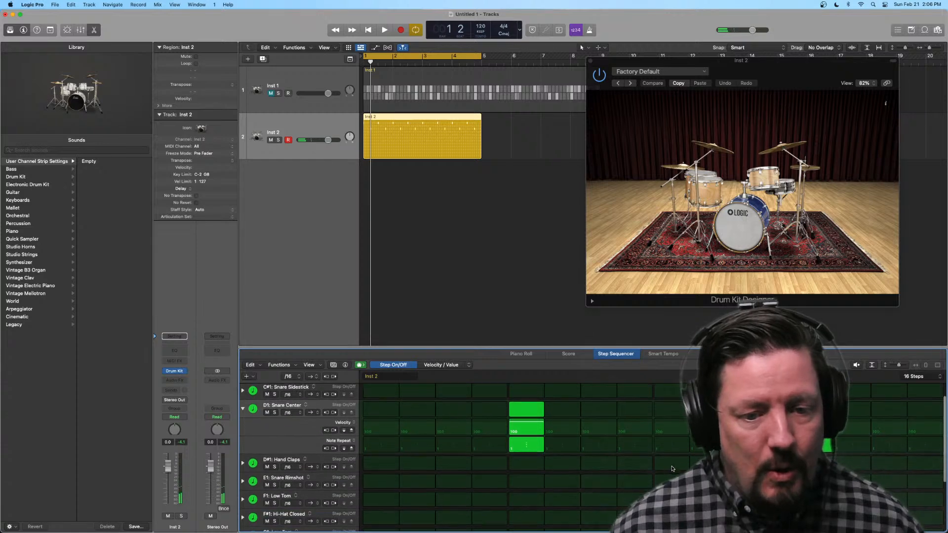
pyautogui.scroll(-1, 634, 466)
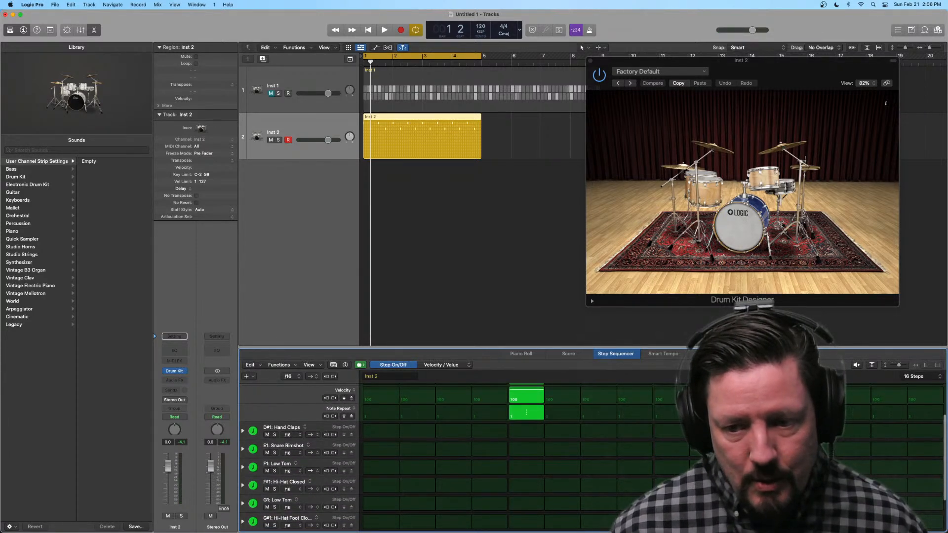
pyautogui.scroll(3, 592, 459)
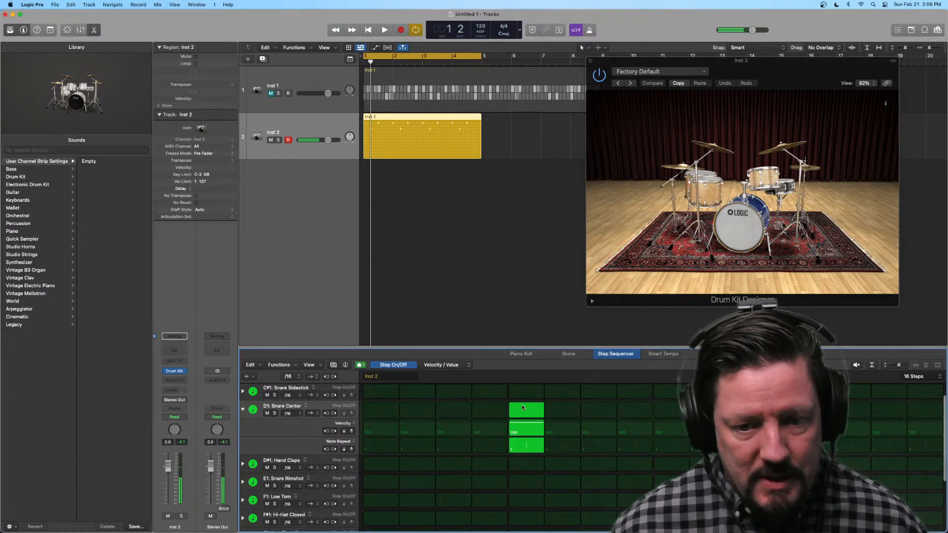
pyautogui.click(523, 407)
pyautogui.click(243, 409)
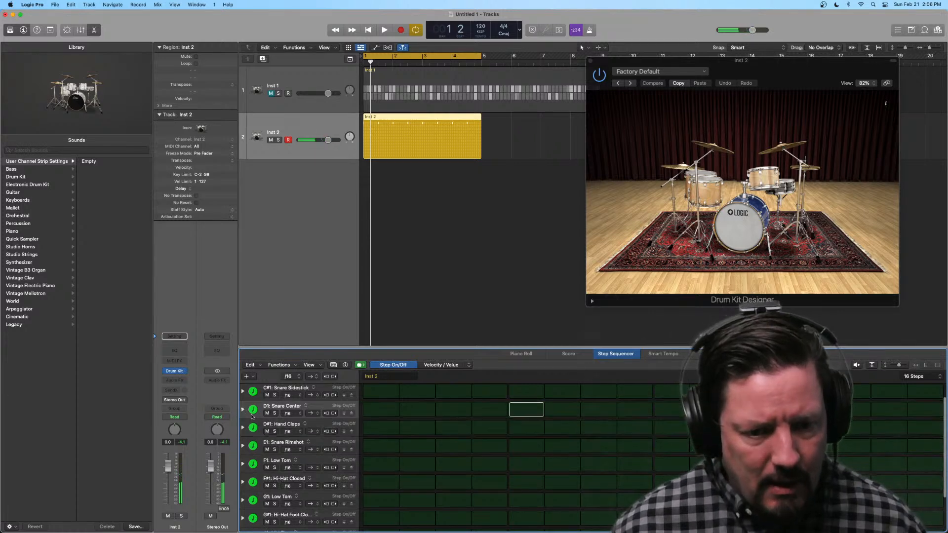
# Step: Fill all 16 steps of the Hi-Hat Closed row and raise Note Repeat on step 16 to 16
pyautogui.scroll(-2, 286, 436)
pyautogui.scroll(-1, 286, 435)
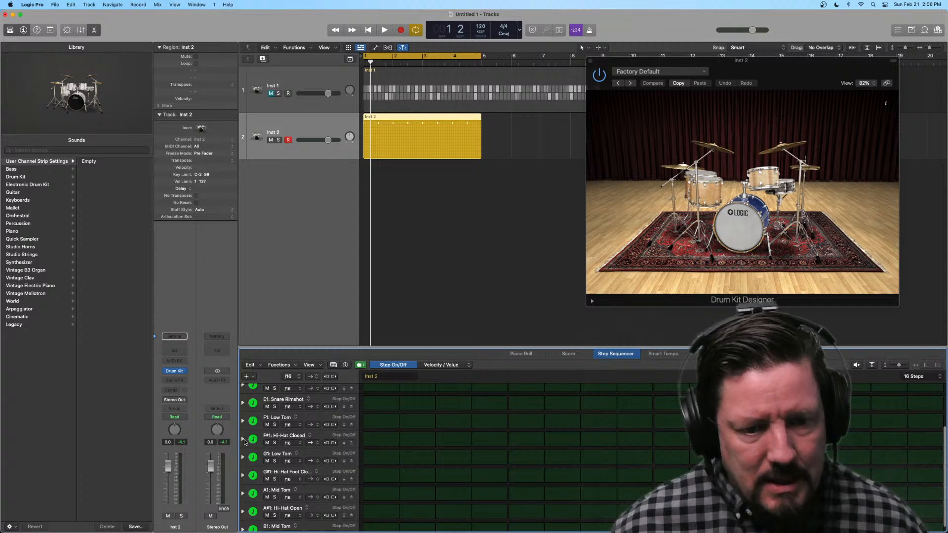
pyautogui.click(243, 438)
pyautogui.moveTo(384, 443); pyautogui.dragTo(913, 437)
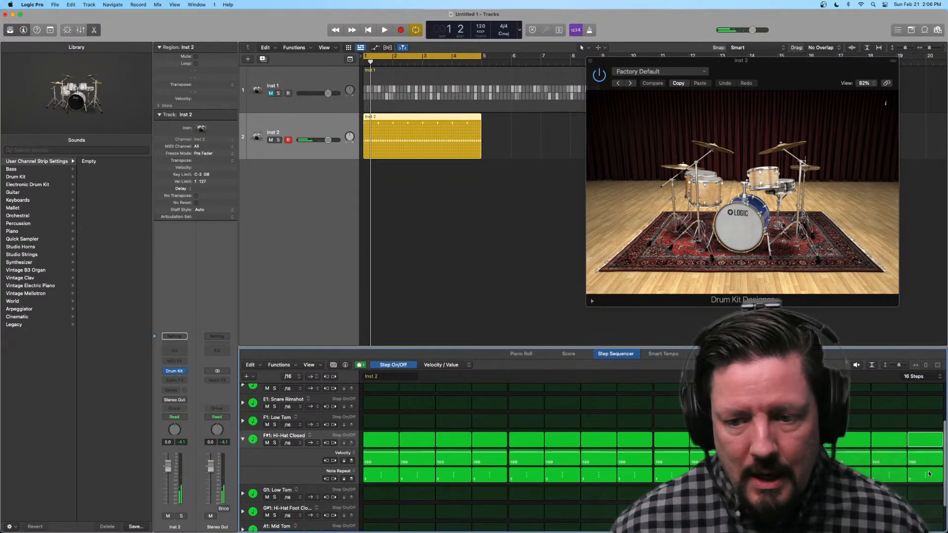
pyautogui.moveTo(929, 474); pyautogui.dragTo(927, 457)
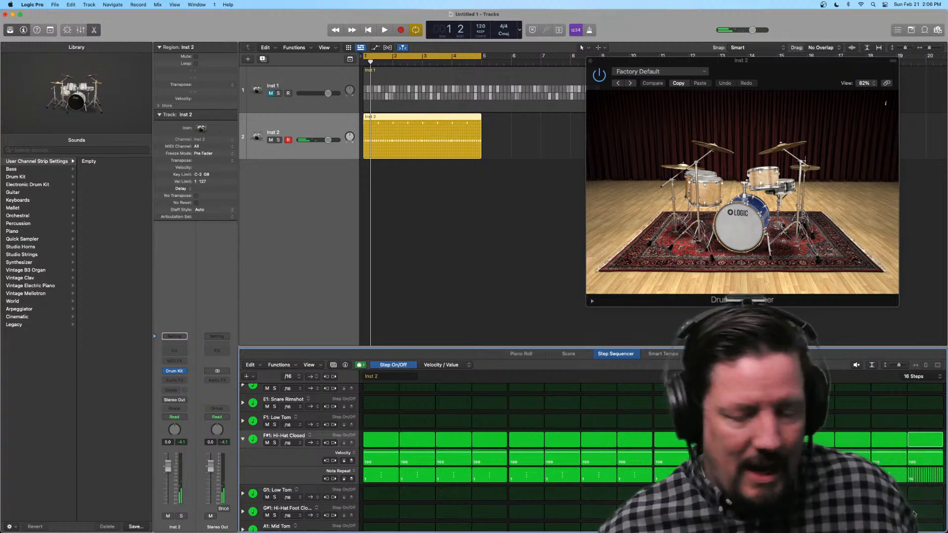
# Step: Play the pattern while putting Snare Center hits back on steps 5 and 13 only, and stop playback
pyautogui.press('space')
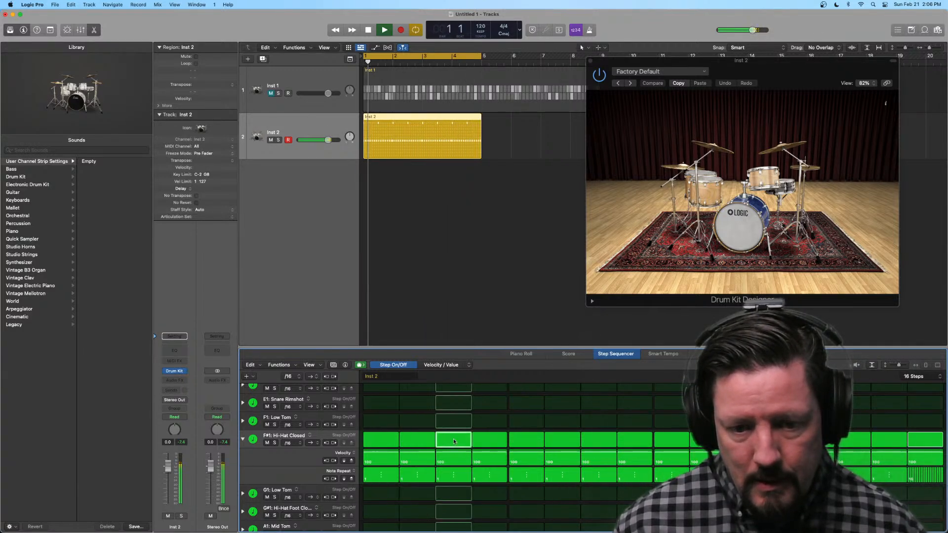
pyautogui.scroll(4, 371, 438)
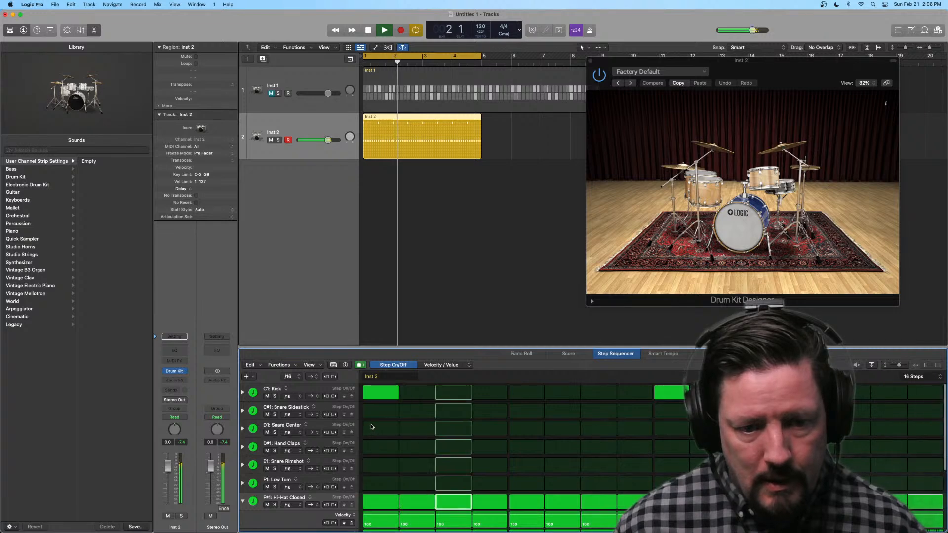
pyautogui.click(375, 431)
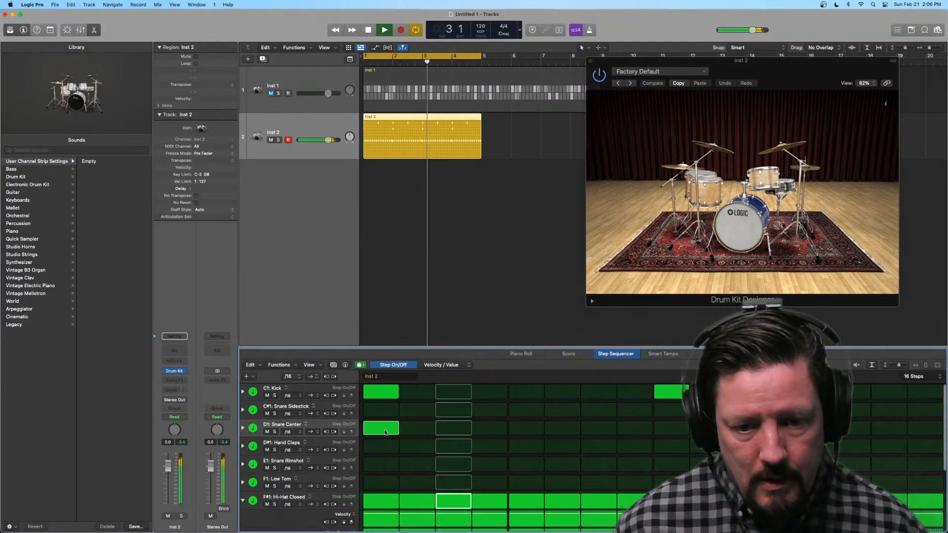
pyautogui.click(529, 432)
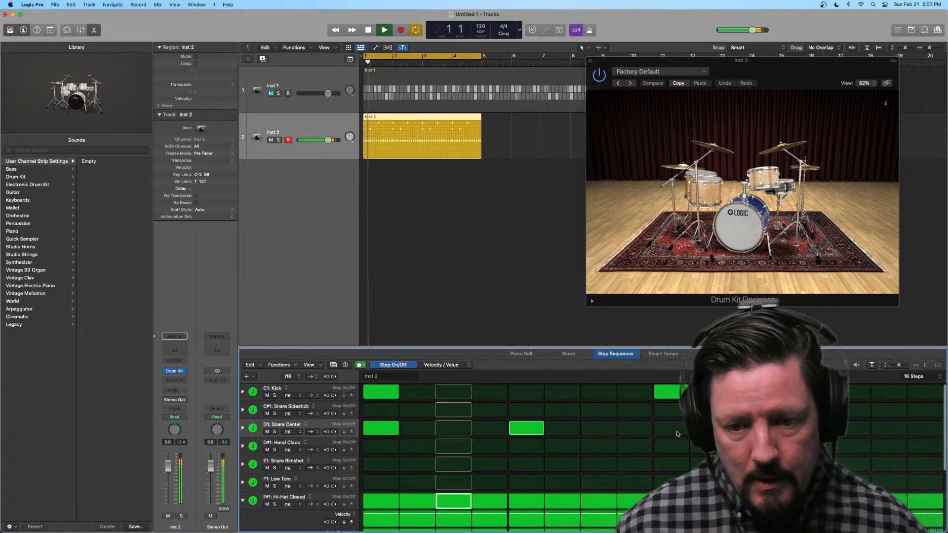
pyautogui.scroll(-1, 575, 433)
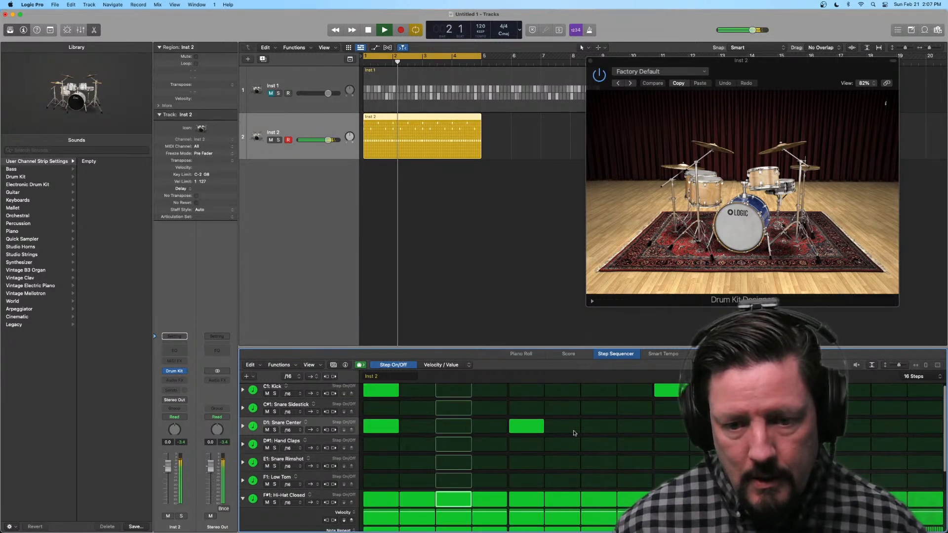
pyautogui.click(395, 432)
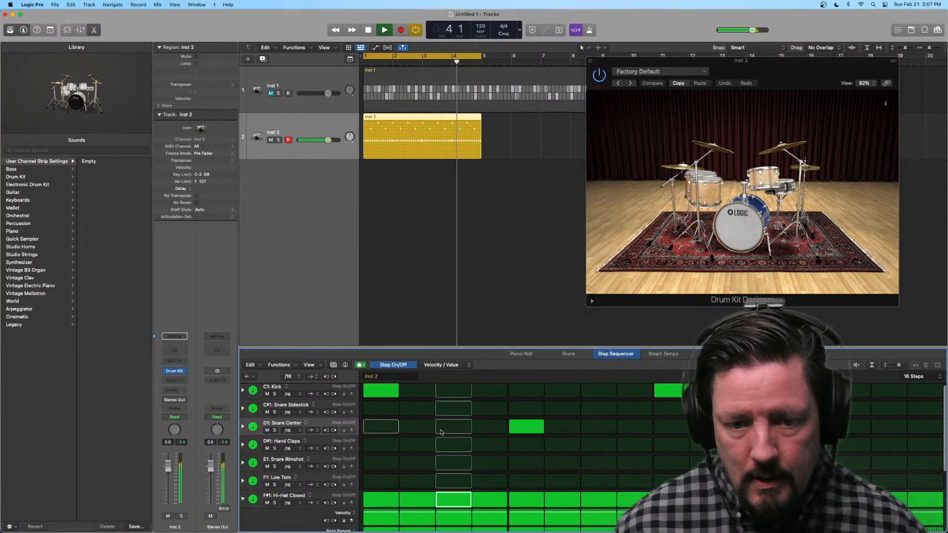
pyautogui.press('space')
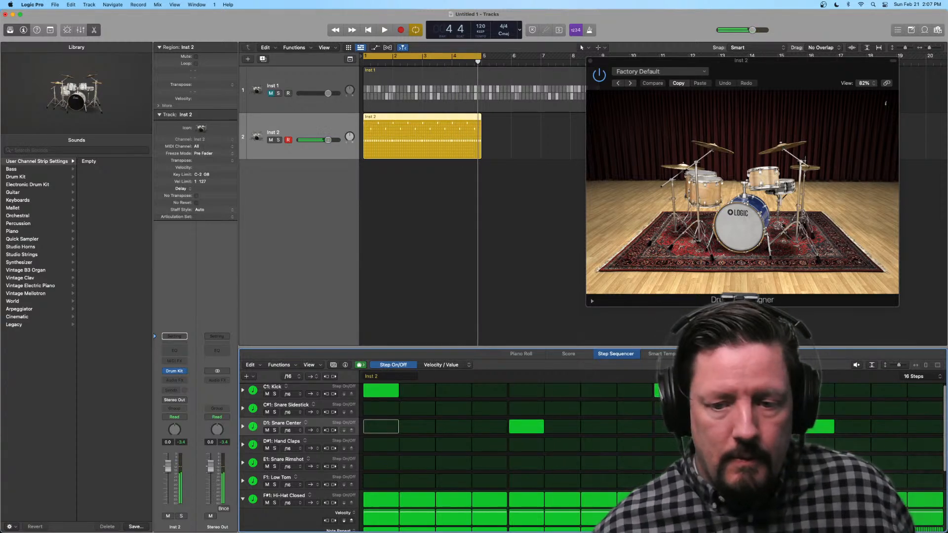
# Step: Adjust Note Repeat on step 10 of the Hi-Hat Closed row and audition the pattern
pyautogui.scroll(-5, 659, 472)
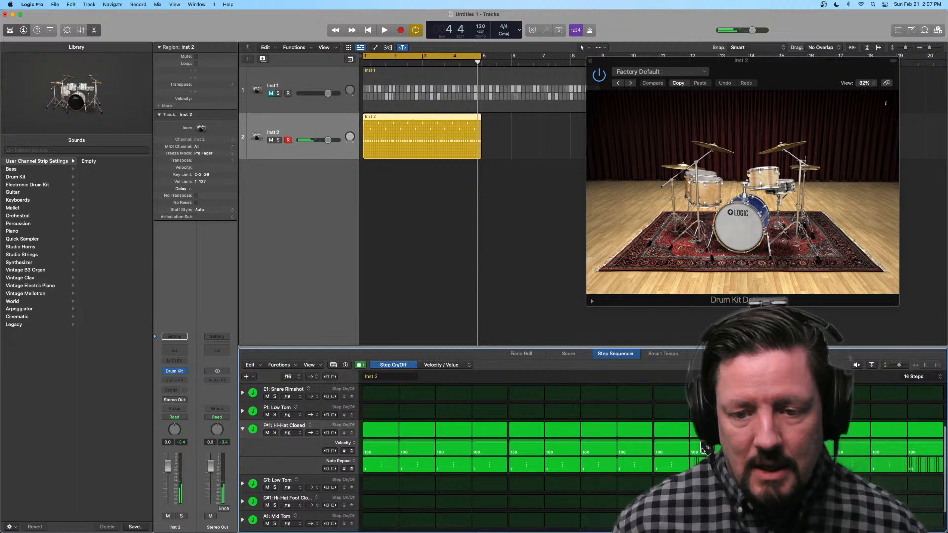
pyautogui.moveTo(708, 462); pyautogui.dragTo(707, 468)
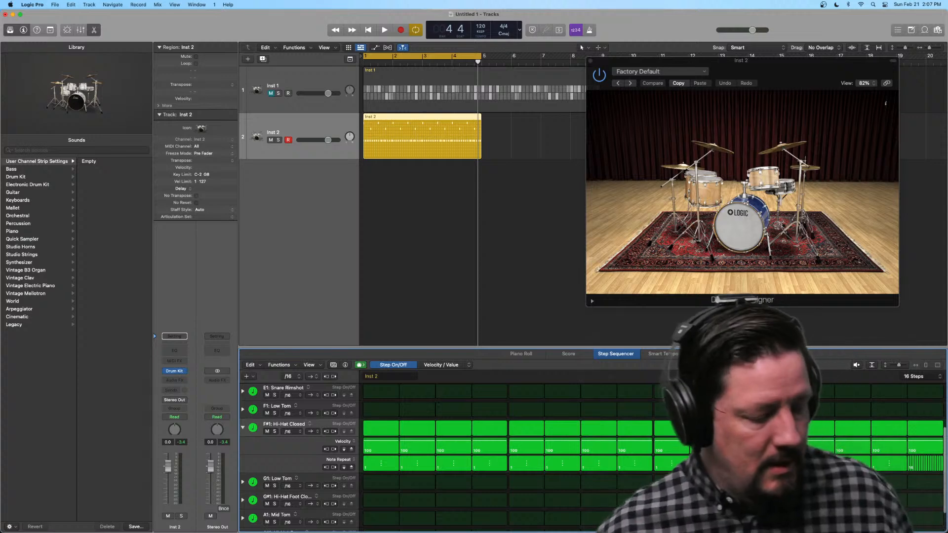
pyautogui.press('space')
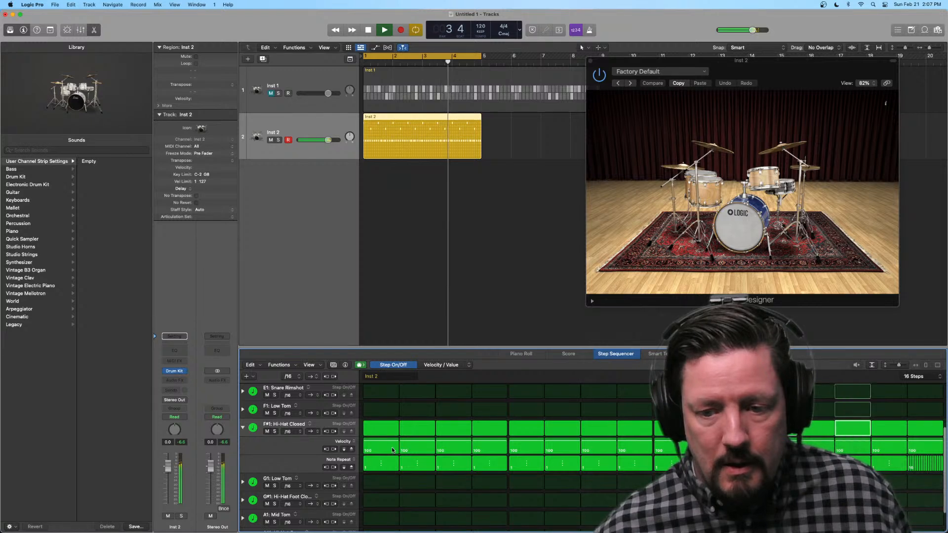
pyautogui.press('space')
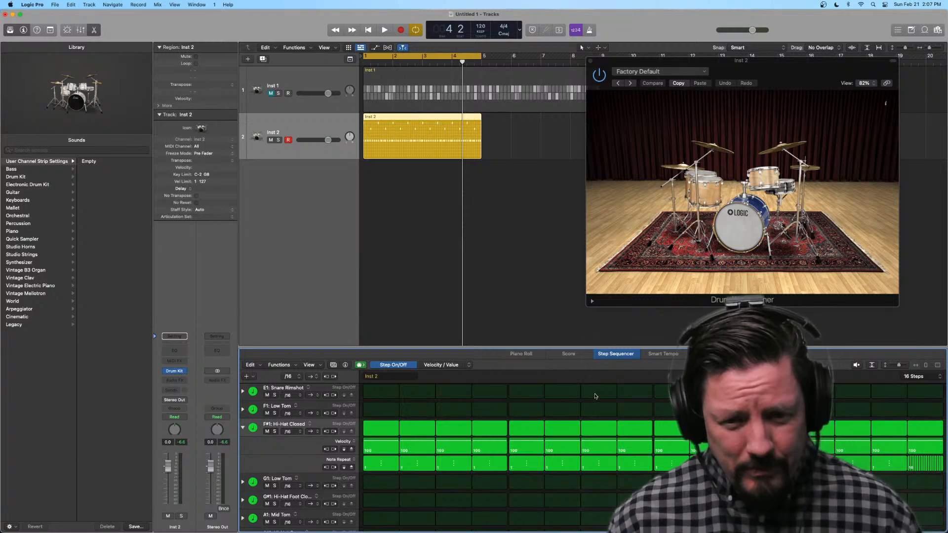
# Step: Add a Loop Start/End sub-row to the Kick row and shorten its loop to end at step 8
pyautogui.scroll(4, 445, 395)
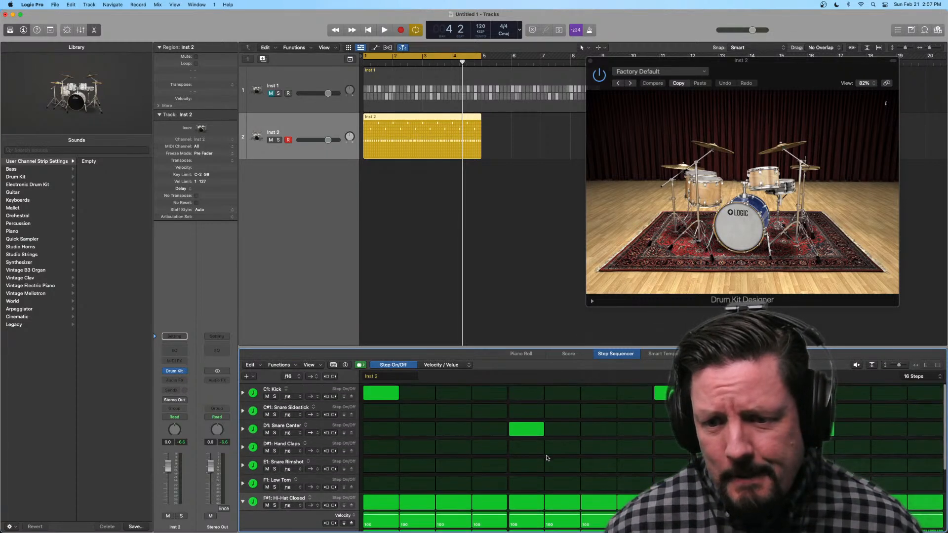
pyautogui.scroll(1, 547, 458)
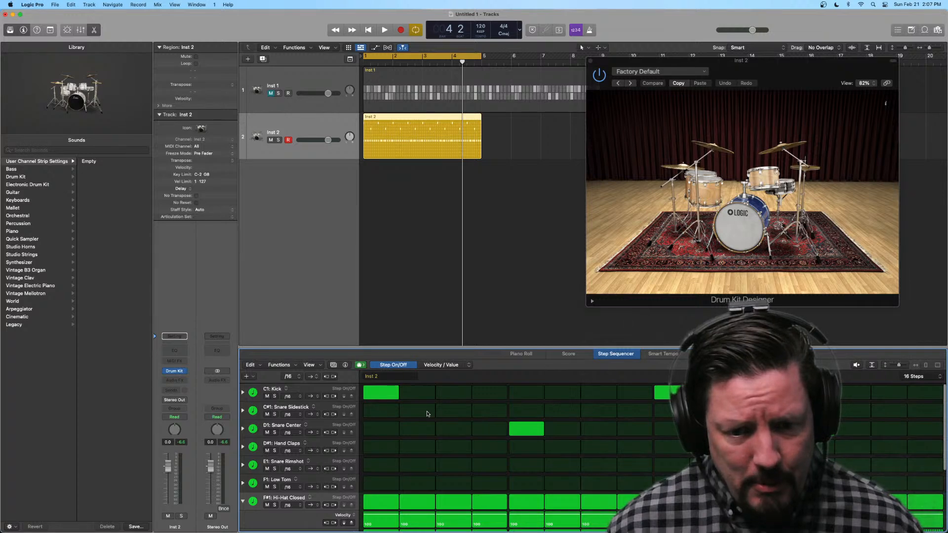
pyautogui.scroll(-5, 403, 417)
pyautogui.scroll(5, 404, 416)
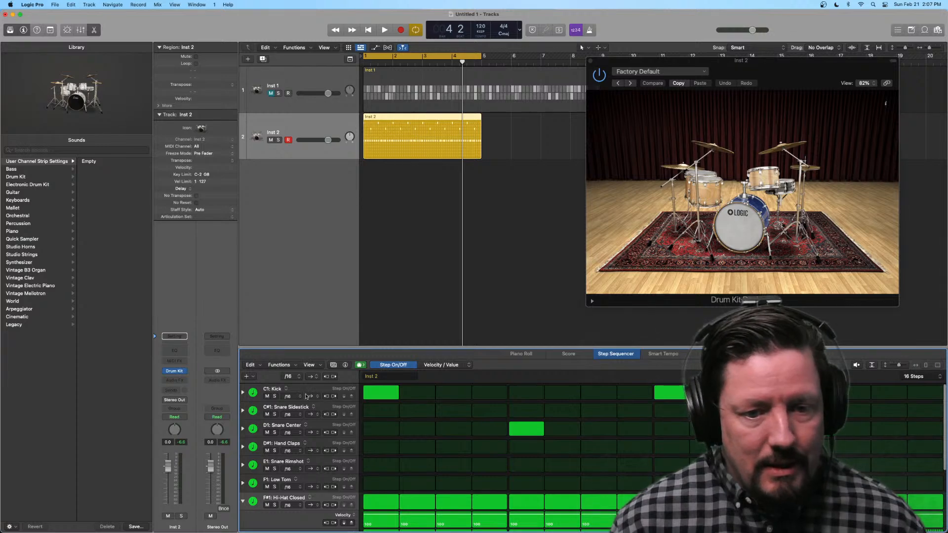
pyautogui.click(243, 393)
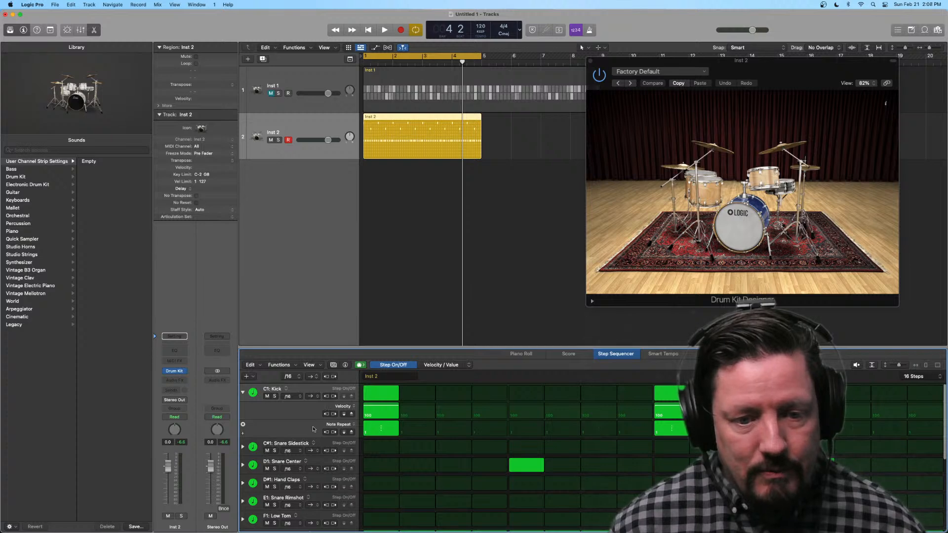
pyautogui.click(242, 435)
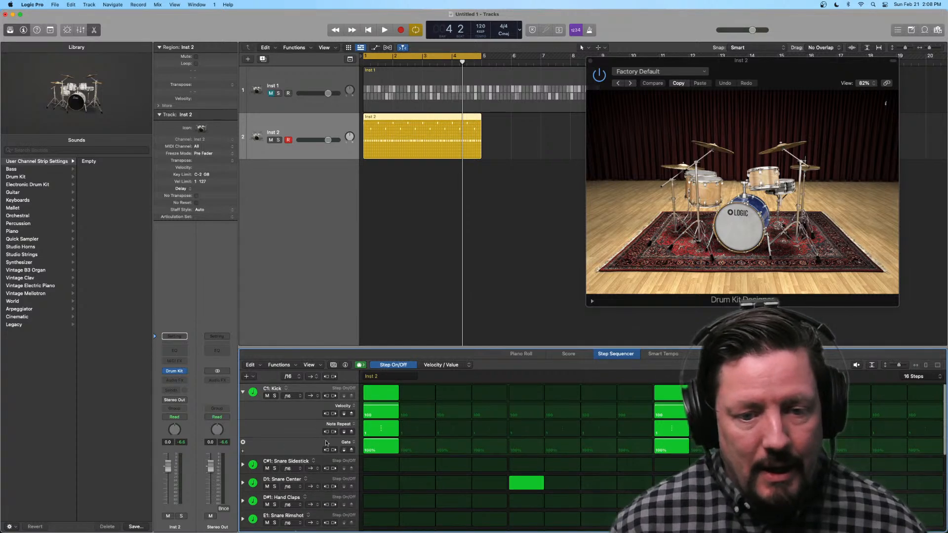
pyautogui.click(345, 442)
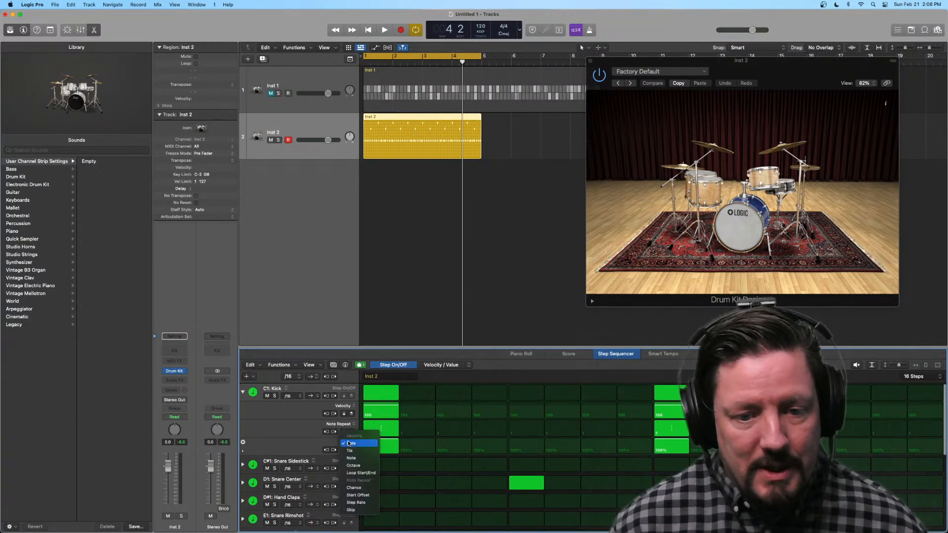
pyautogui.click(361, 473)
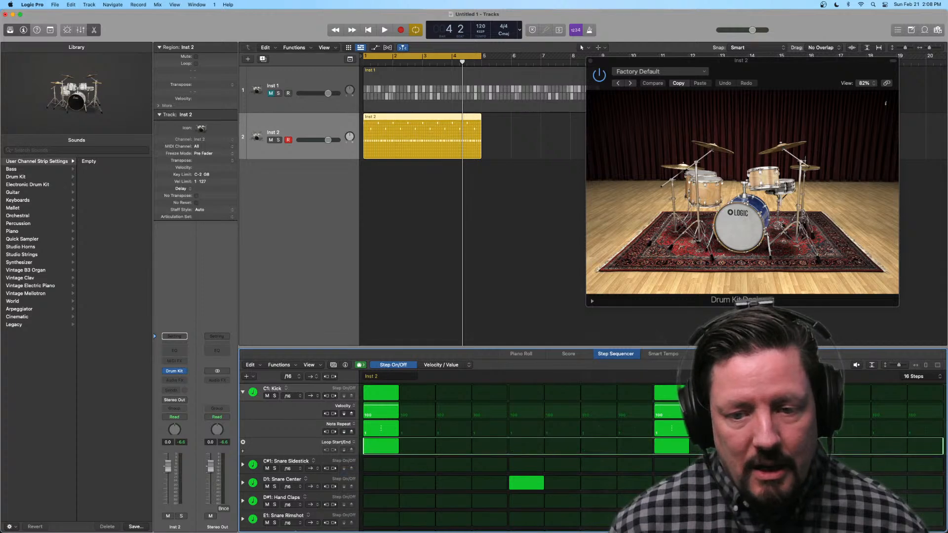
pyautogui.moveTo(900, 450); pyautogui.dragTo(644, 460)
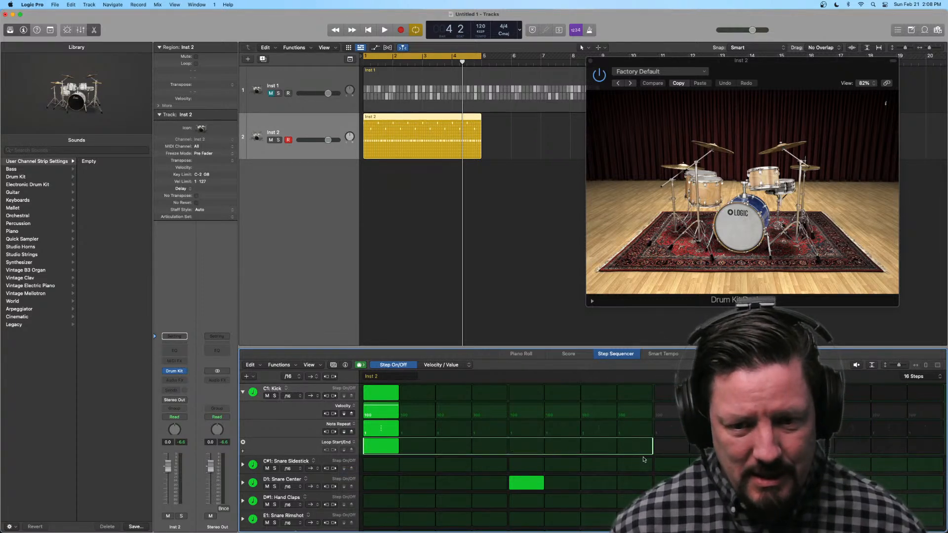
pyautogui.scroll(-2, 644, 460)
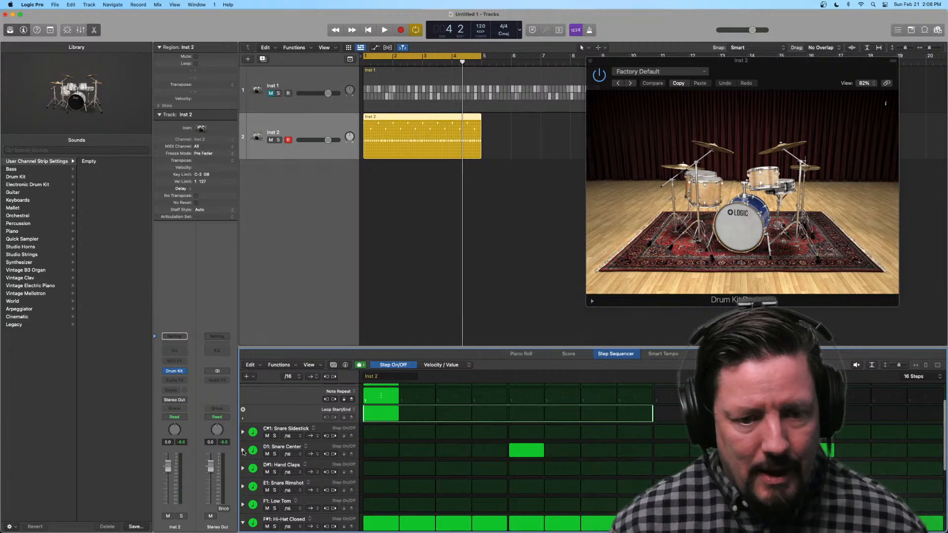
# Step: Add a Loop Start/End sub-row to the Snare Center row and shorten its loop to end at step 8
pyautogui.click(243, 450)
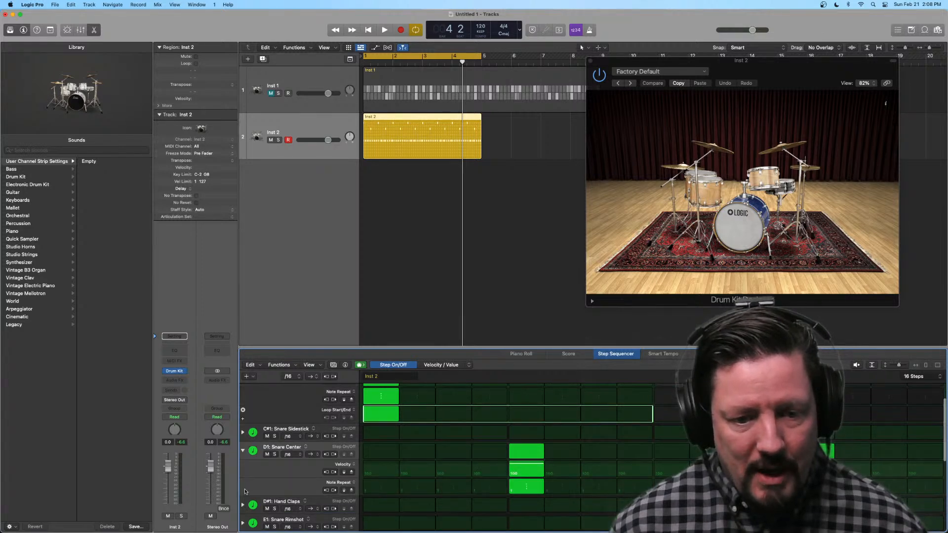
pyautogui.click(243, 492)
pyautogui.click(349, 503)
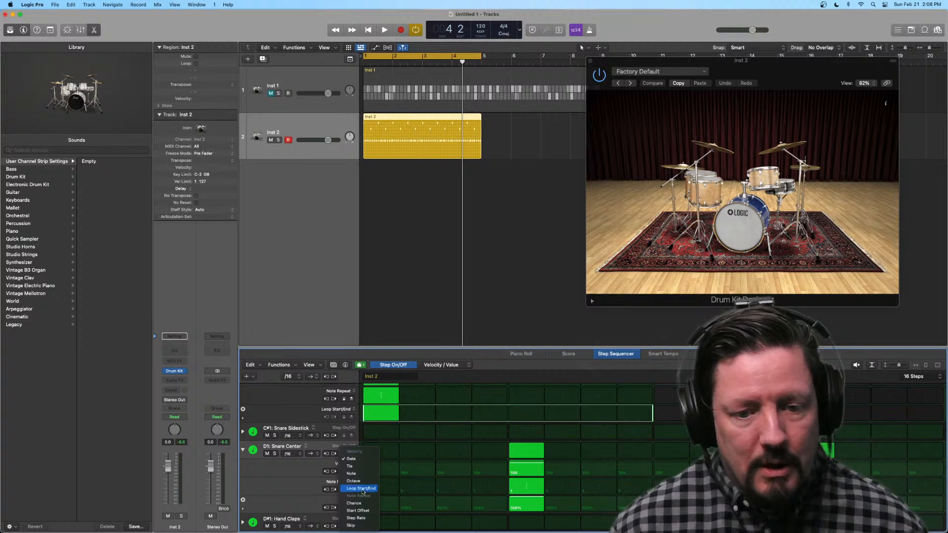
pyautogui.click(362, 489)
pyautogui.moveTo(909, 504); pyautogui.dragTo(654, 505)
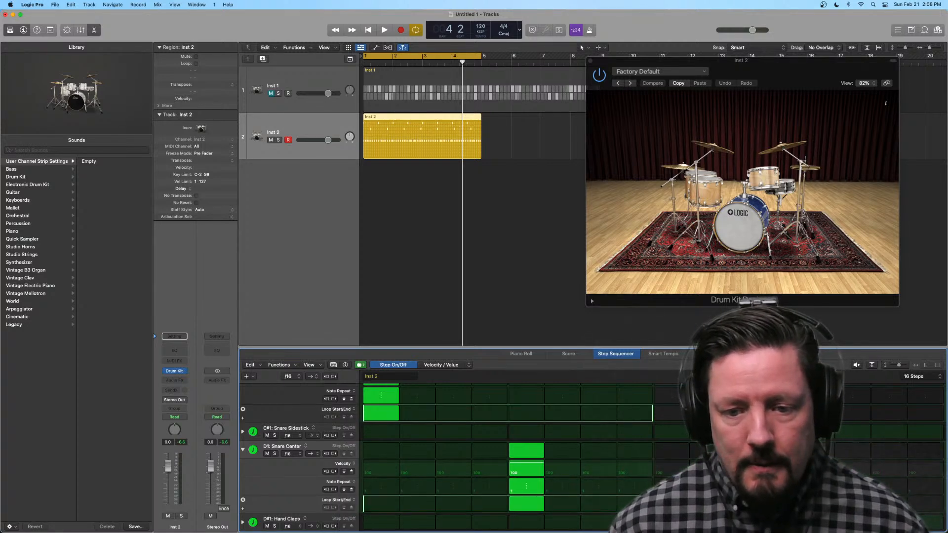
# Step: Collapse the Kick and Snare Center sub-rows and audition the pattern with the shortened loops
pyautogui.scroll(-1, 654, 504)
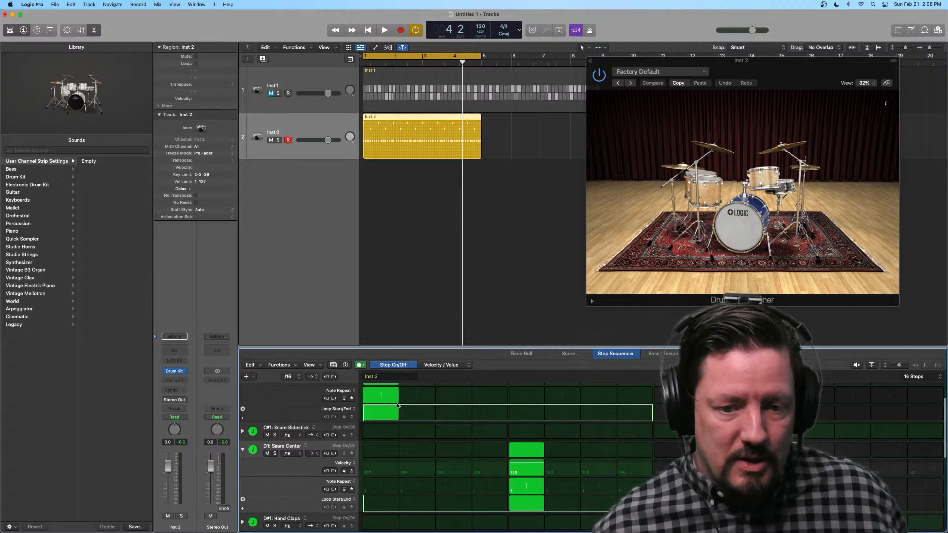
pyautogui.scroll(-2, 613, 431)
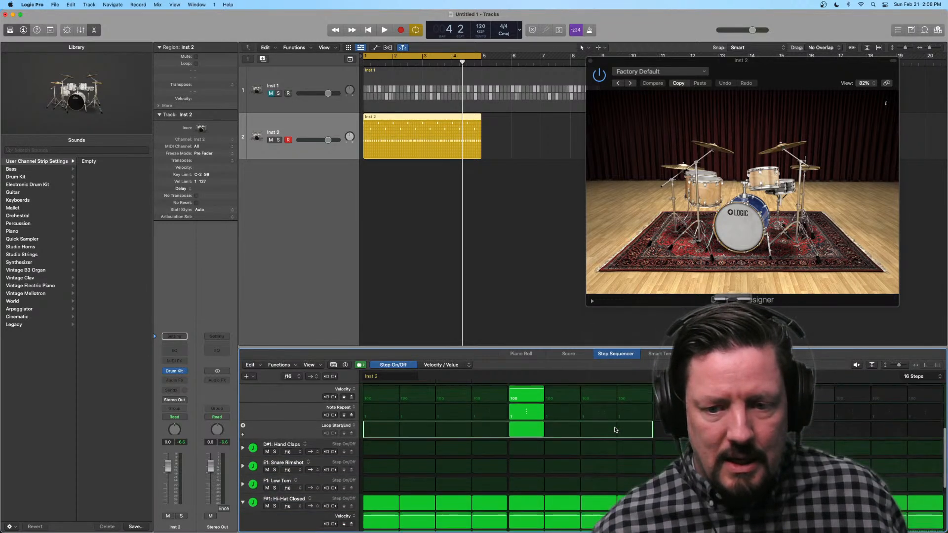
pyautogui.scroll(4, 614, 431)
pyautogui.click(242, 393)
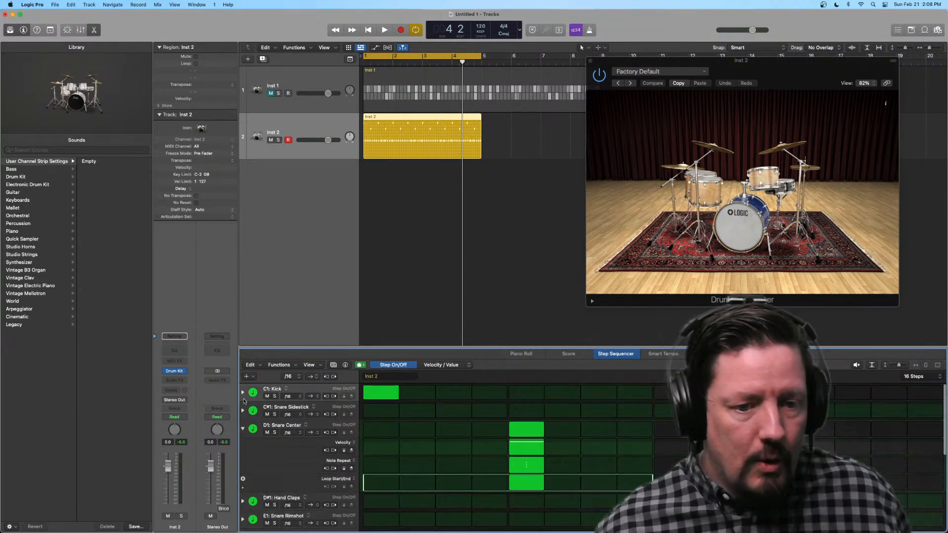
pyautogui.click(242, 430)
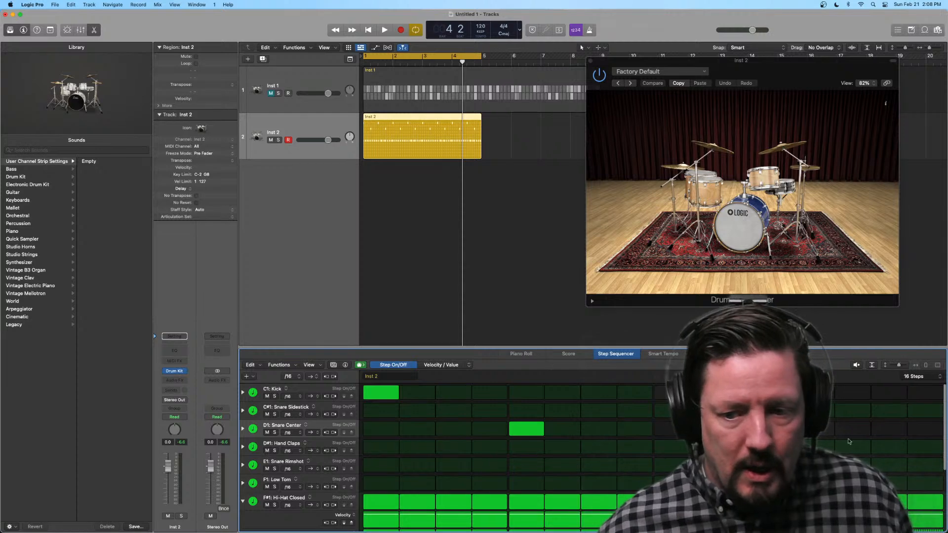
pyautogui.press('space')
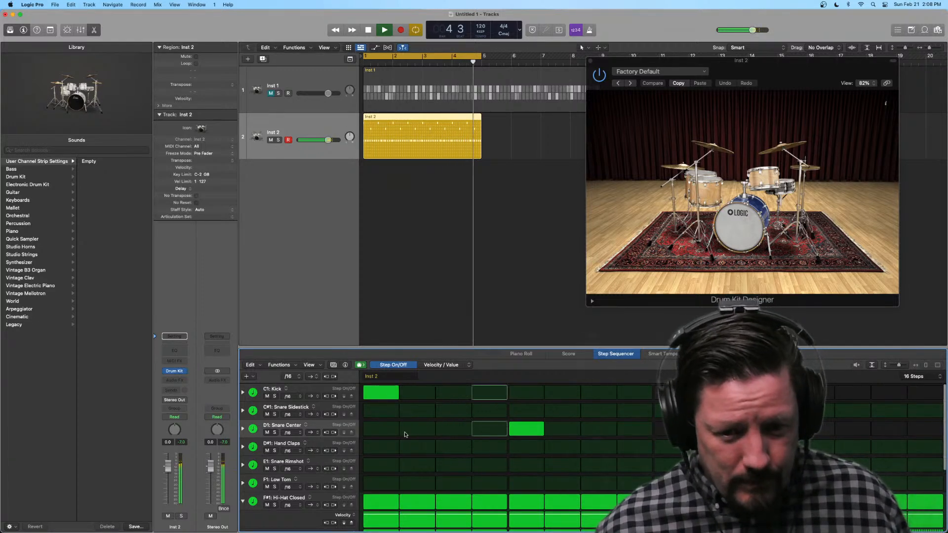
pyautogui.press('space')
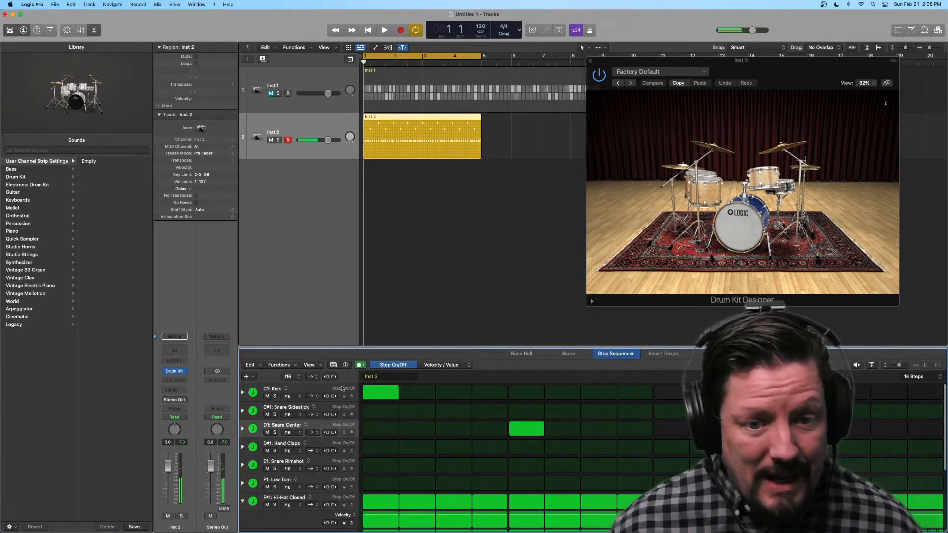
# Step: Set the Kick row's step rate to /2, add a kick hit on step 5, and audition the pattern
pyautogui.click(293, 398)
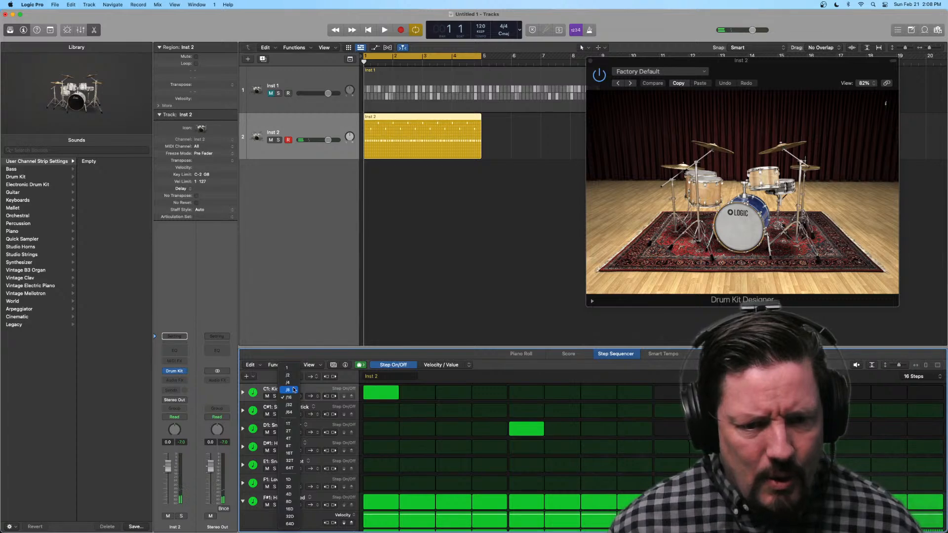
pyautogui.click(295, 377)
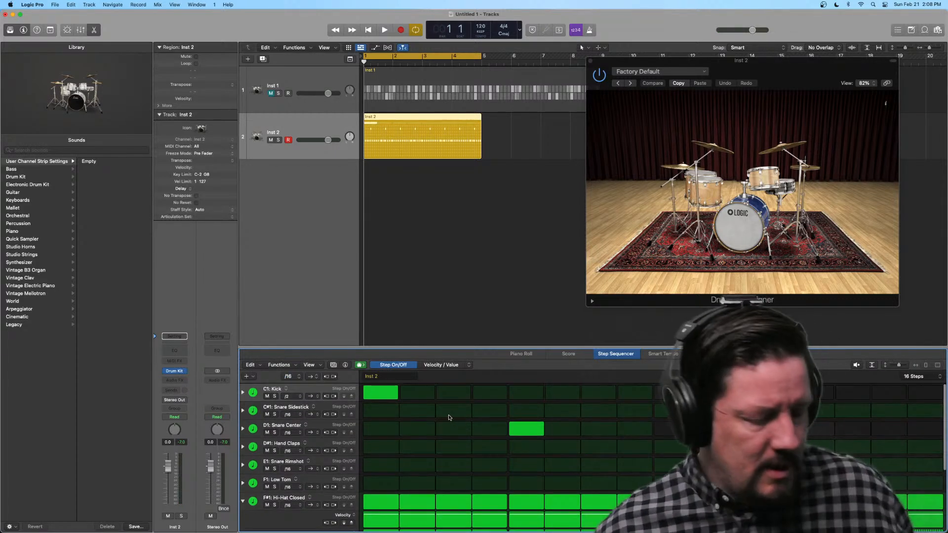
pyautogui.click(522, 391)
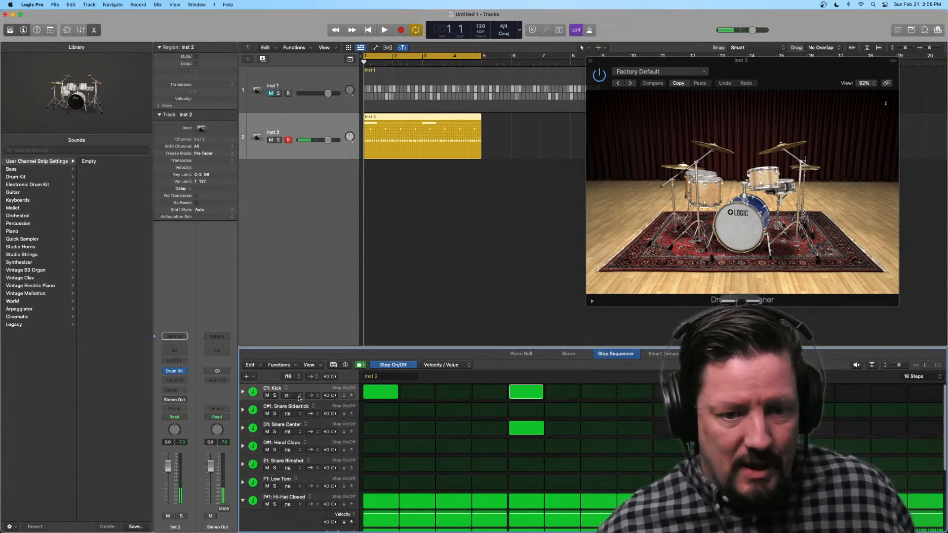
pyautogui.press('space')
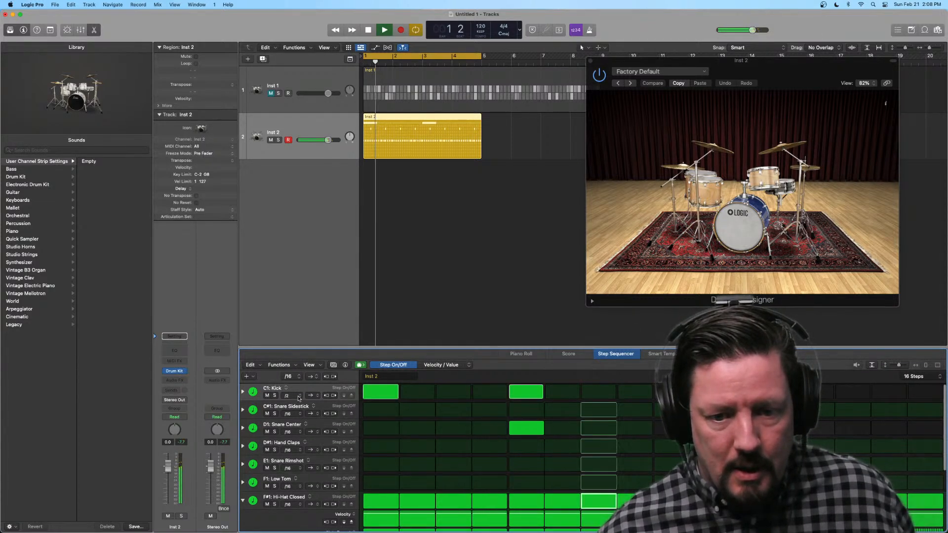
pyautogui.press('space')
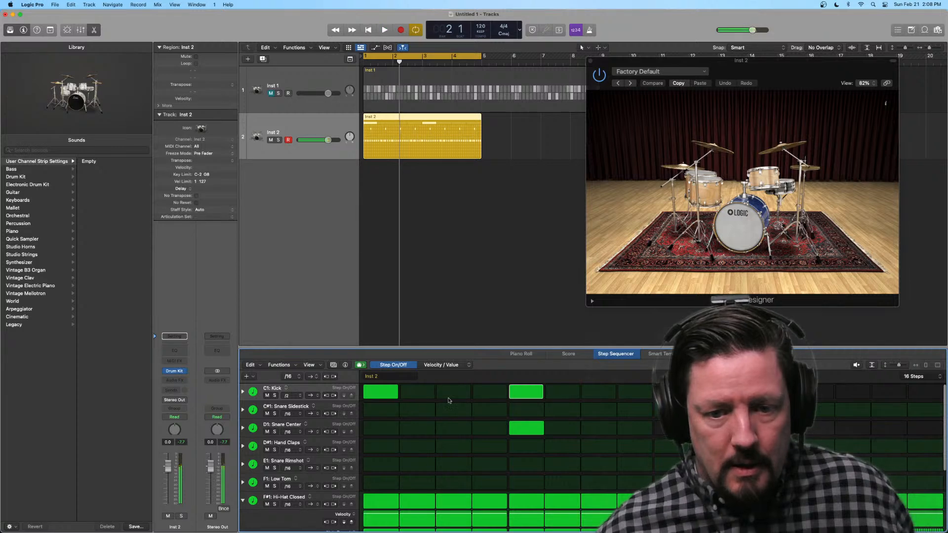
# Step: Add kick hits on steps 3 and 7 and audition the pattern
pyautogui.click(443, 396)
pyautogui.click(598, 392)
pyautogui.press('space')
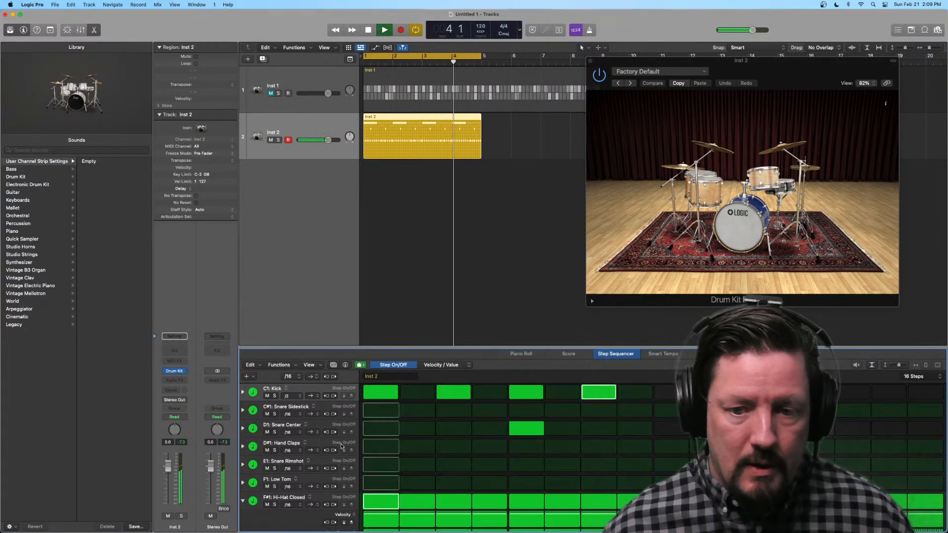
pyautogui.press('space')
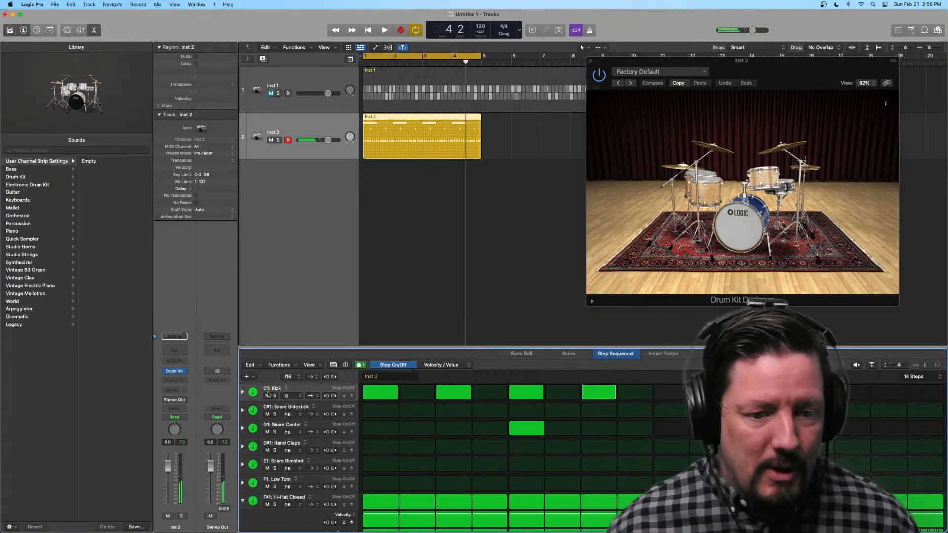
# Step: Expand the Kick row, increase Note Repeat on its step 7 and audition the repeated hits
pyautogui.click(243, 393)
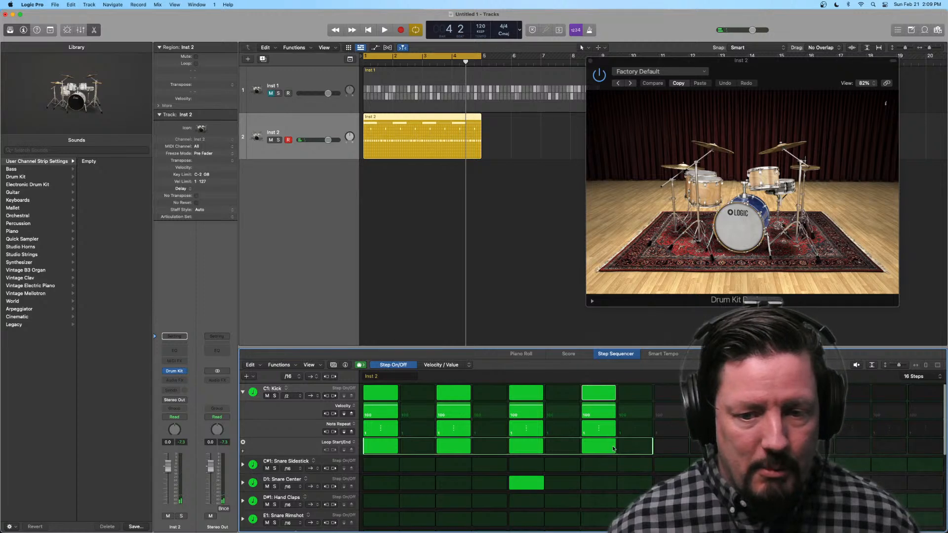
pyautogui.moveTo(598, 435); pyautogui.dragTo(597, 428)
pyautogui.scroll(-1, 596, 428)
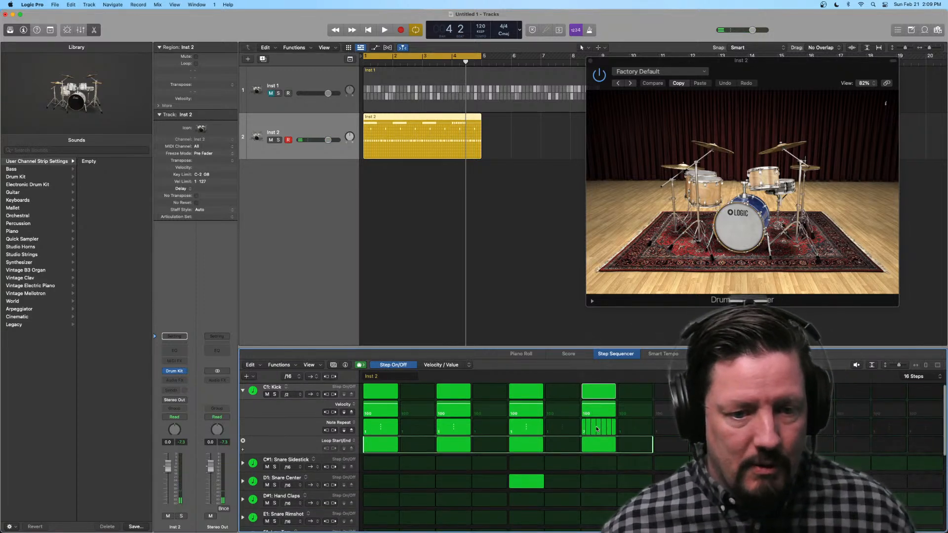
pyautogui.press('space')
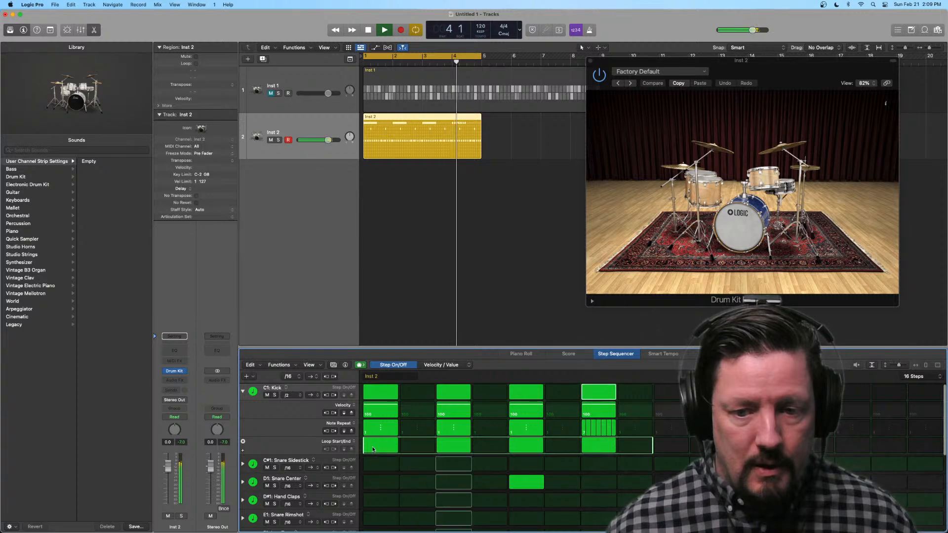
pyautogui.press('space')
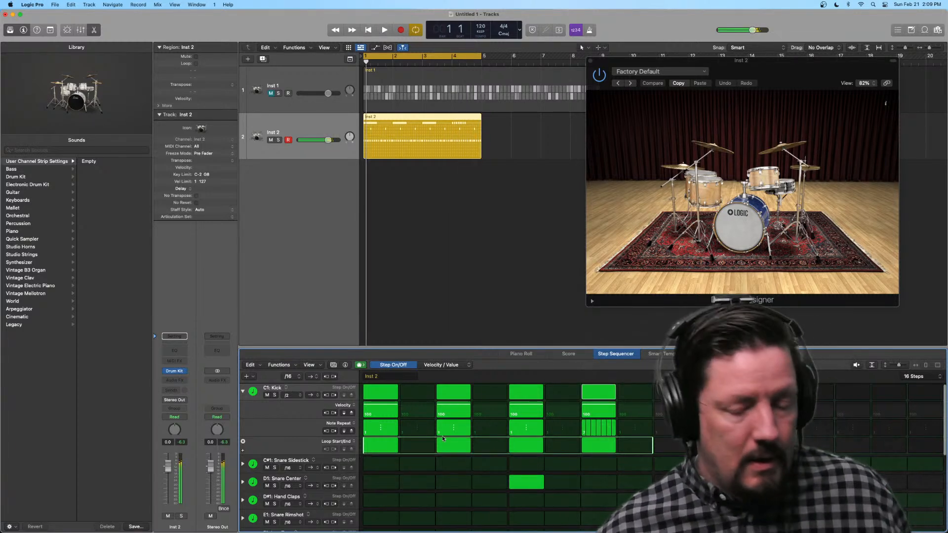
# Step: Raise Note Repeat on step 7 of the Kick row further, and collapse the Kick and Hi-Hat Closed sub-rows
pyautogui.moveTo(603, 433); pyautogui.dragTo(603, 413)
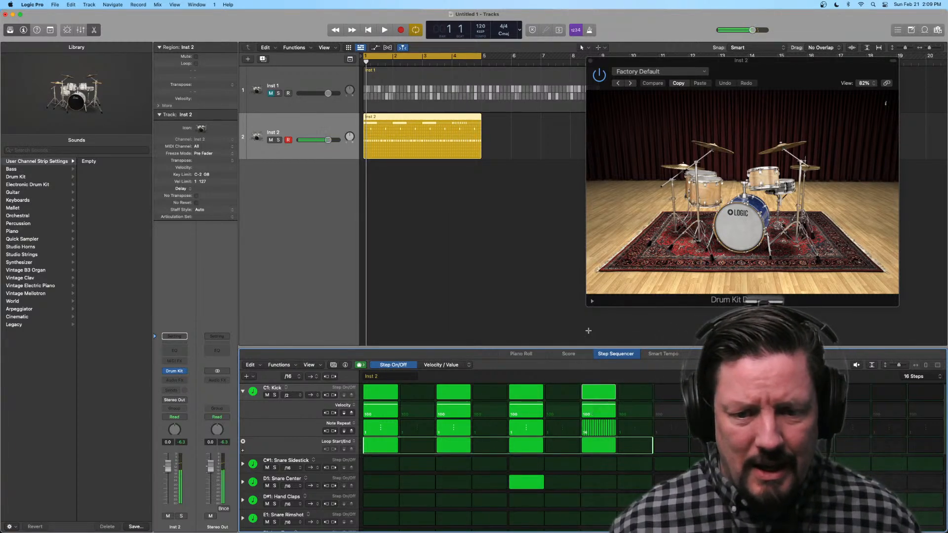
pyautogui.scroll(1, 634, 418)
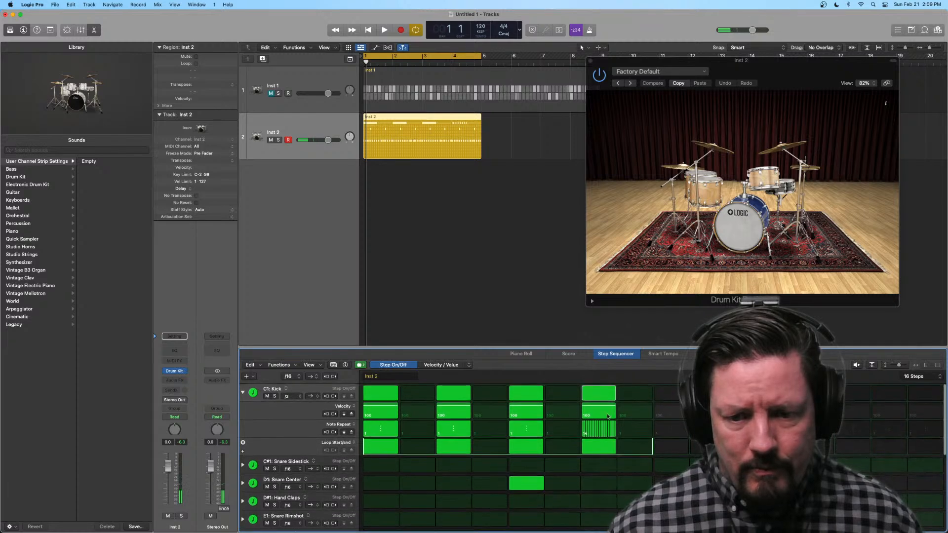
pyautogui.click(243, 393)
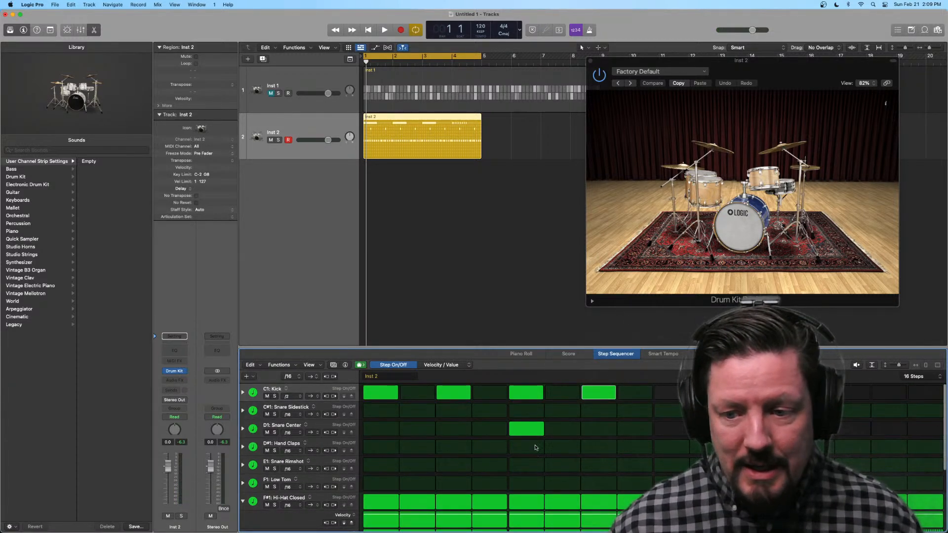
pyautogui.scroll(-5, 535, 448)
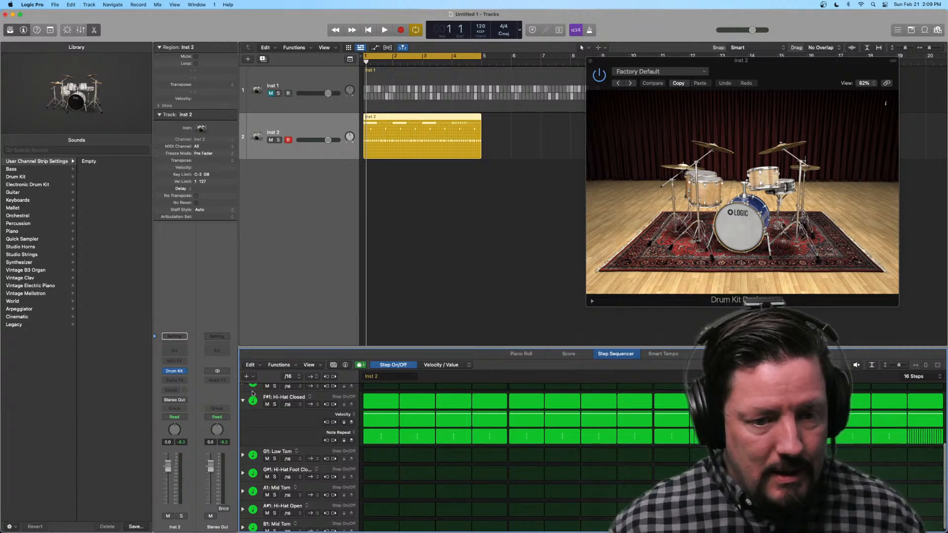
pyautogui.click(243, 401)
pyautogui.scroll(5, 392, 424)
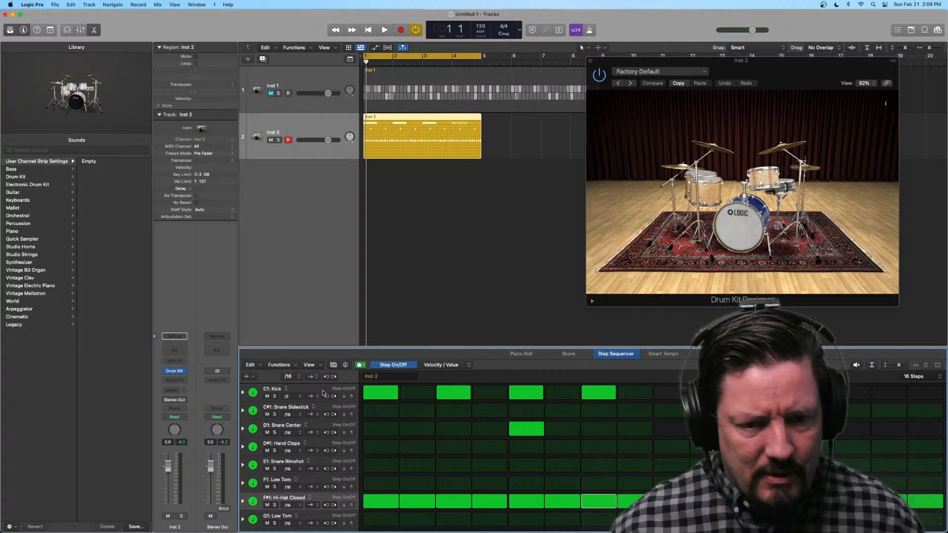
# Step: Set the step rate of the Hi-Hat Closed row to 16T and audition the triplet hi-hats
pyautogui.click(293, 397)
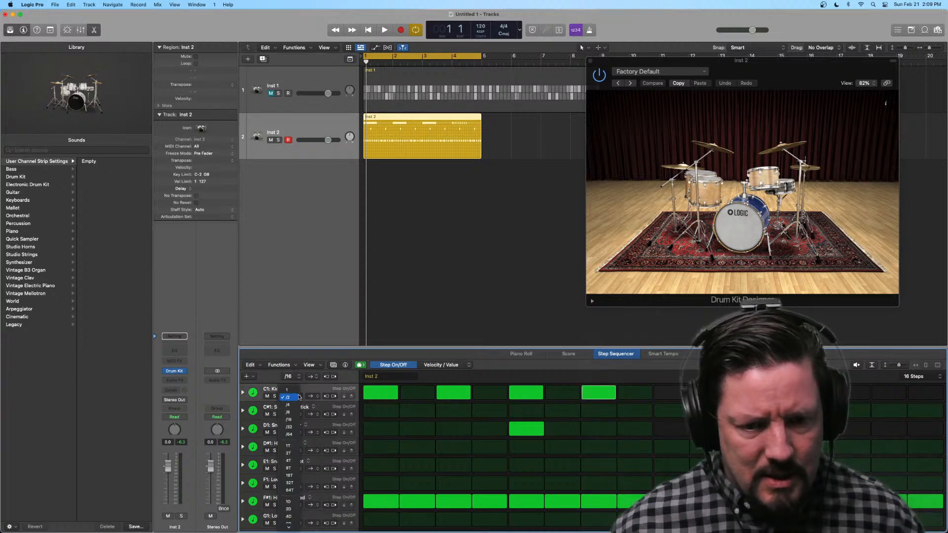
pyautogui.click(410, 447)
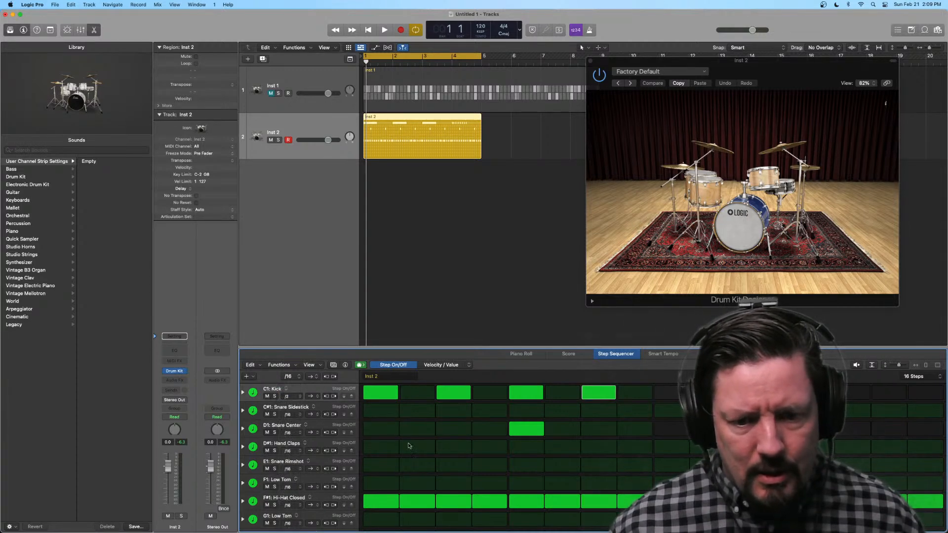
pyautogui.scroll(-1, 413, 448)
pyautogui.scroll(-3, 413, 448)
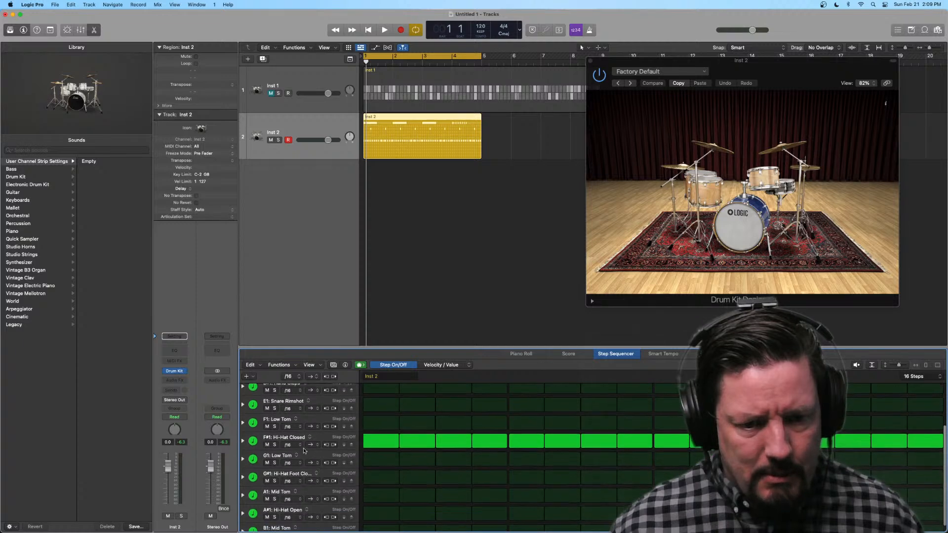
pyautogui.click(299, 445)
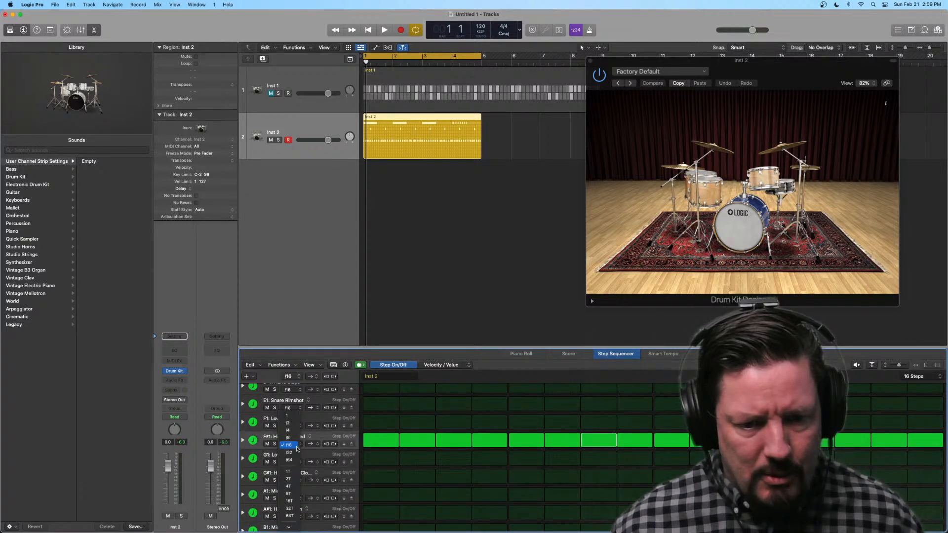
pyautogui.click(290, 501)
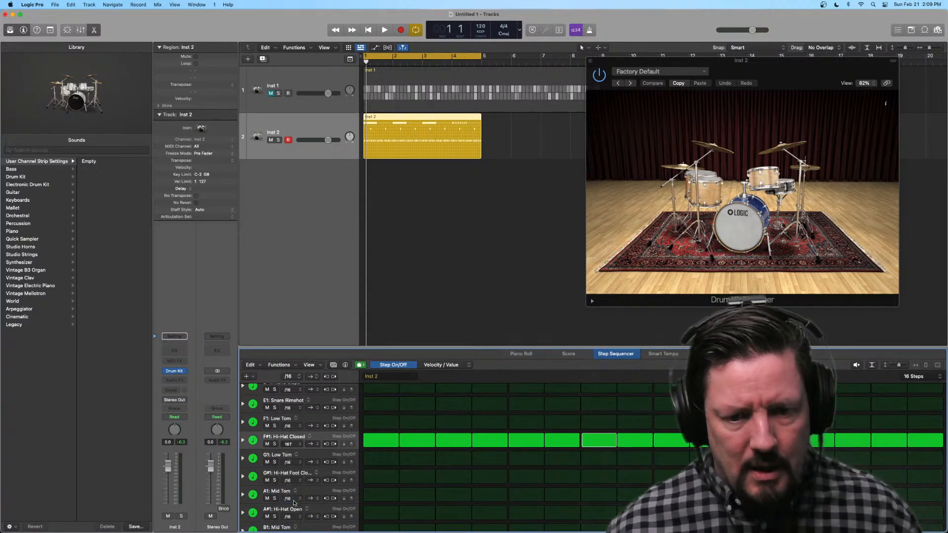
pyautogui.press('space')
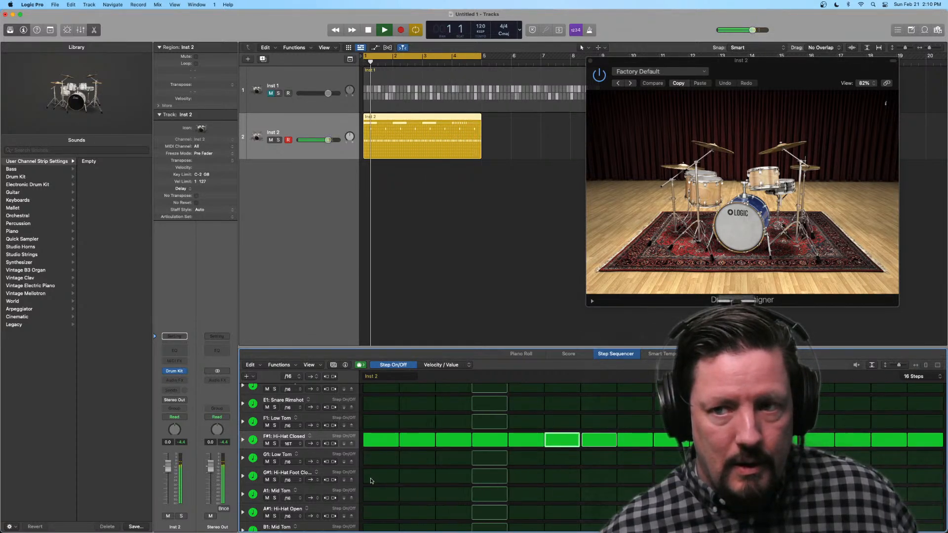
pyautogui.press('space')
# Step: Review the rows of the finished drum pattern and mute the Inst 2 track
pyautogui.scroll(5, 423, 443)
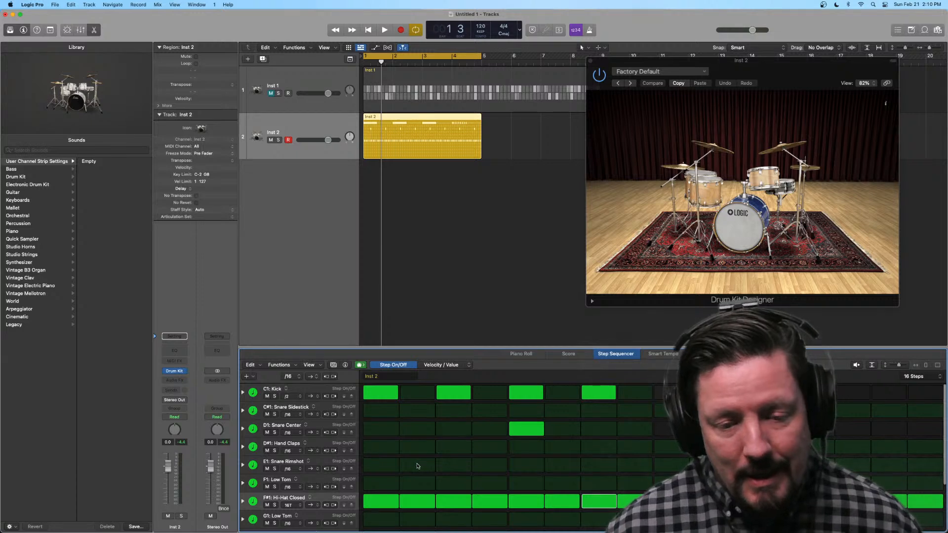
pyautogui.scroll(-5, 417, 467)
pyautogui.scroll(5, 417, 466)
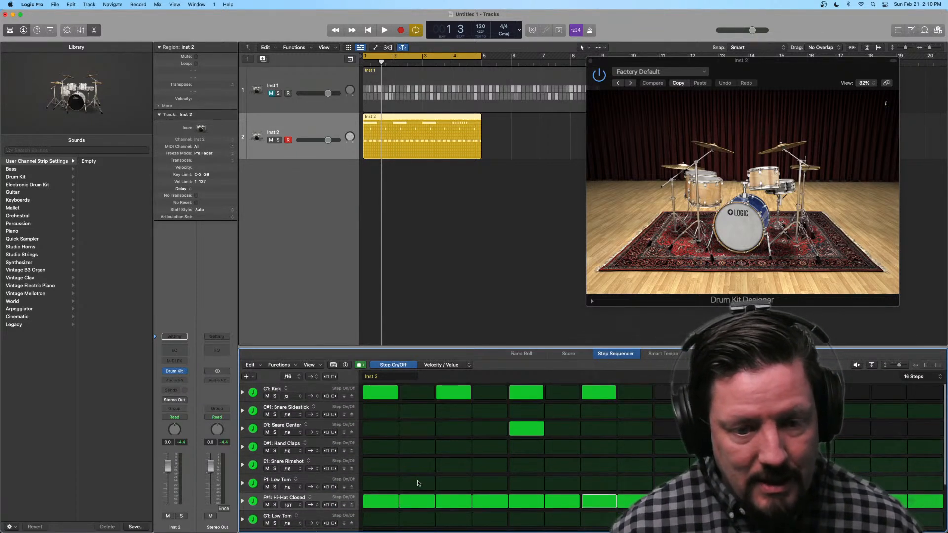
pyautogui.scroll(-2, 420, 479)
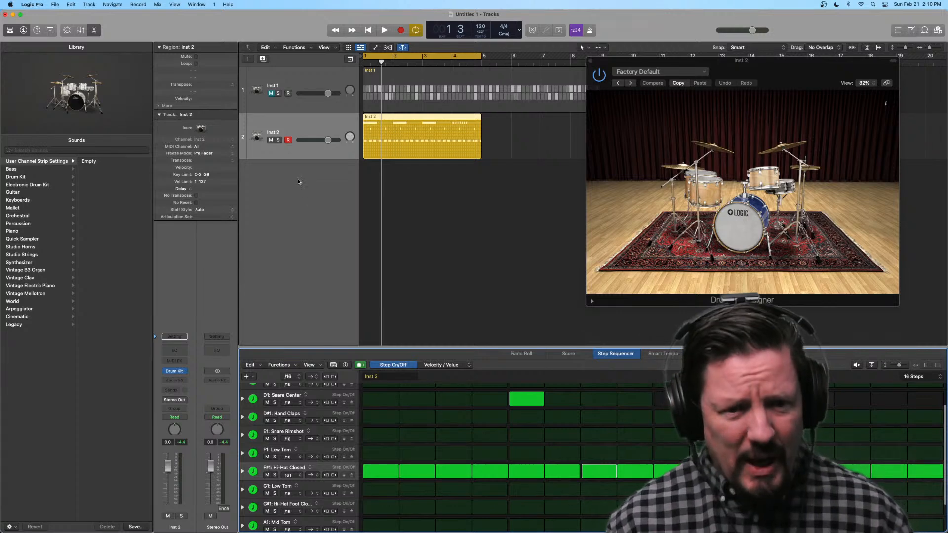
pyautogui.click(270, 140)
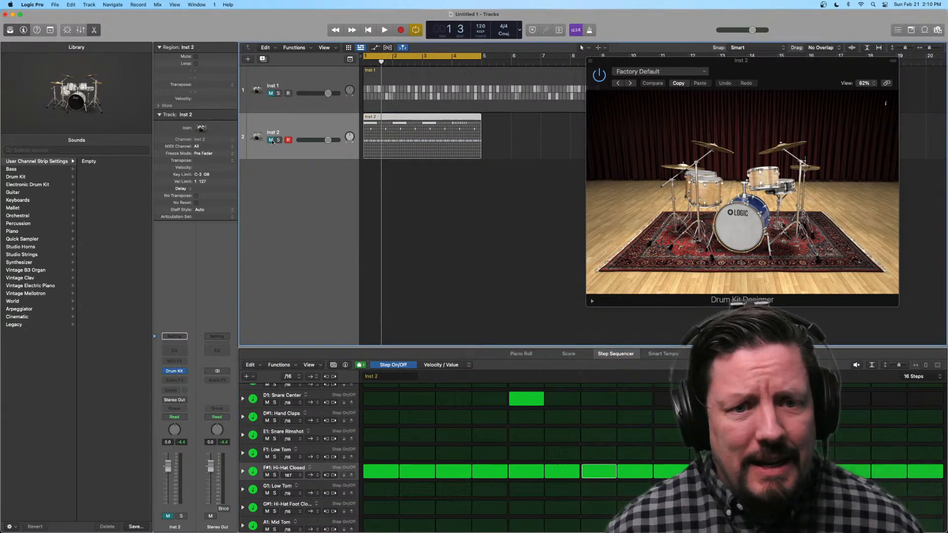
# Step: Add a third software instrument track, load Retro Synth in stereo on it, and close the synth's window
pyautogui.doubleClick(284, 200)
pyautogui.click(173, 371)
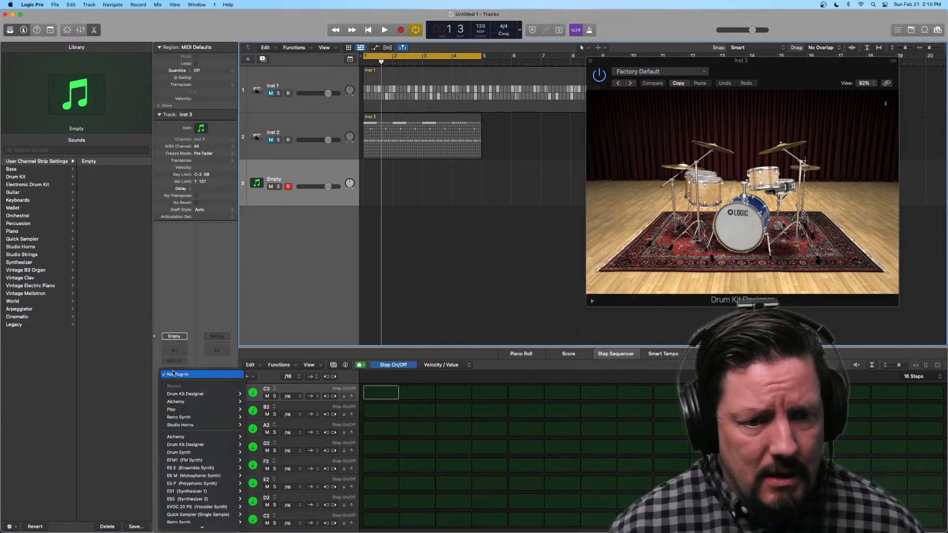
pyautogui.moveTo(218, 443)
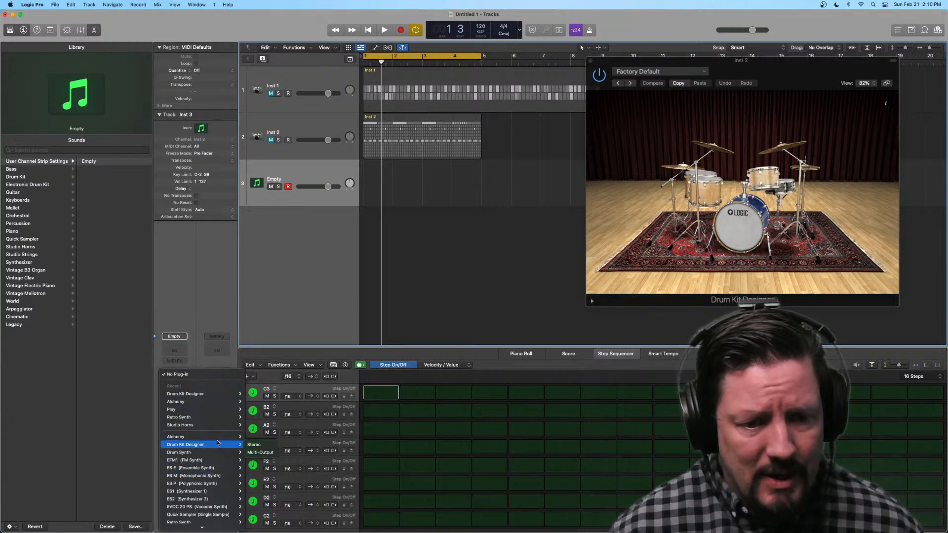
pyautogui.moveTo(217, 419)
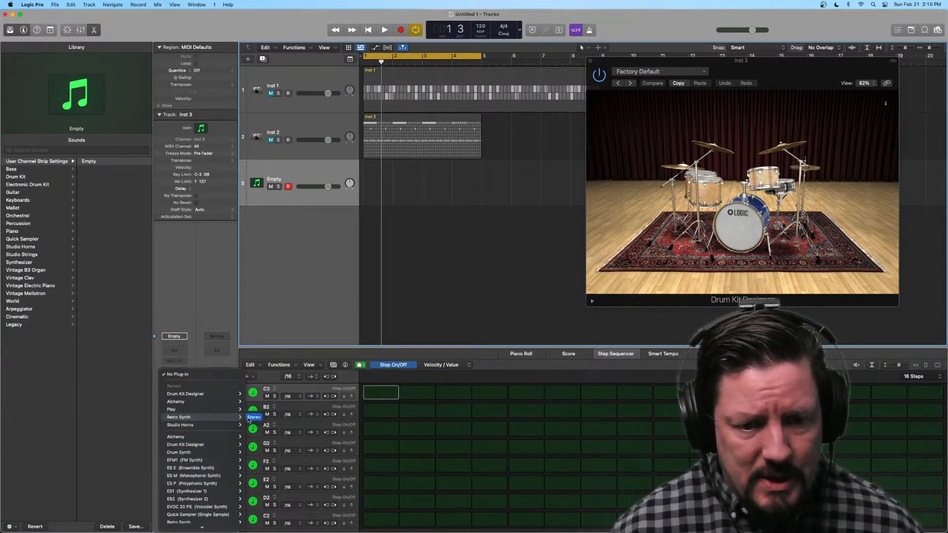
pyautogui.click(255, 418)
pyautogui.moveTo(498, 121); pyautogui.dragTo(757, 64)
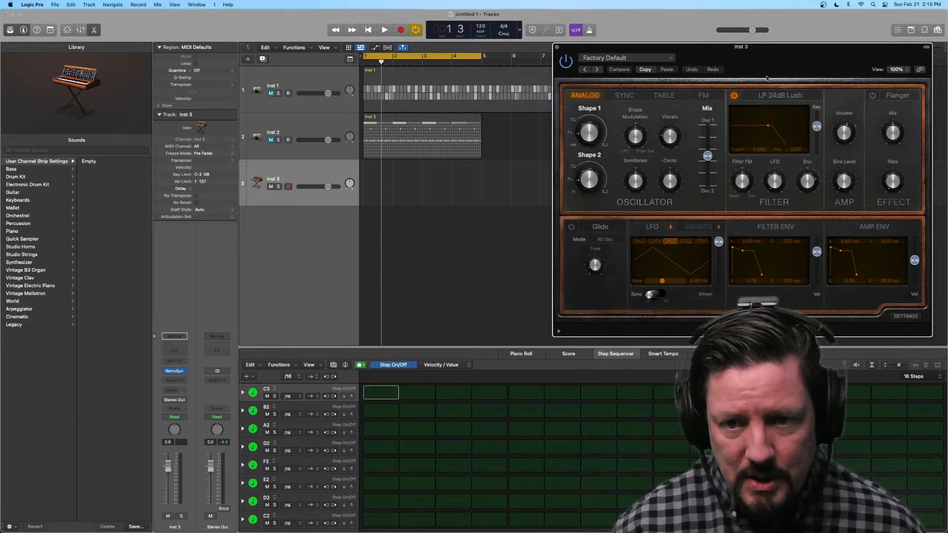
pyautogui.click(556, 48)
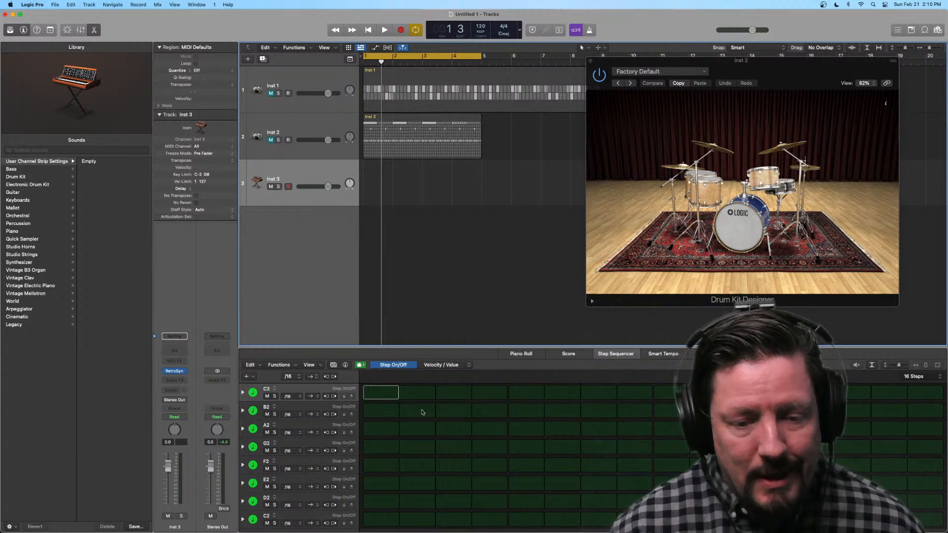
# Step: Start a pattern on Inst 3 by turning on step 1 of the C3 row, and delete every row except C2
pyautogui.click(386, 393)
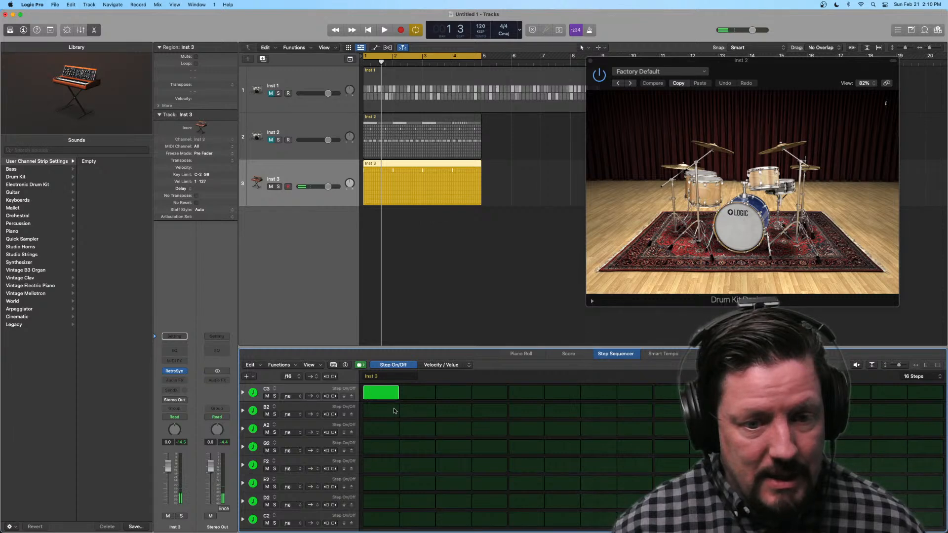
pyautogui.click(314, 392)
pyautogui.press('super+BackSpace')
pyautogui.press('super+BackSpace')
pyautogui.press('super+BackSpace')
pyautogui.press('super+BackSpace')
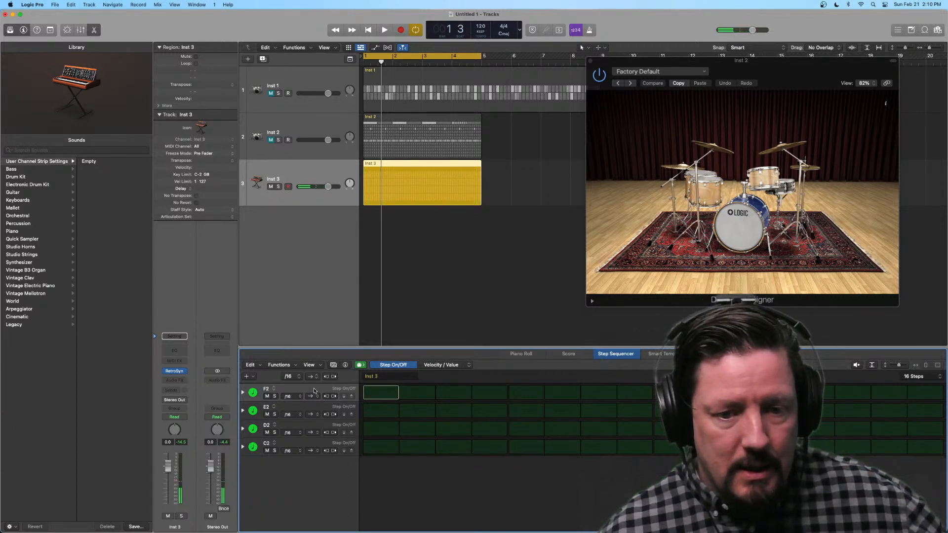
pyautogui.press('super+BackSpace')
pyautogui.press('super+BackSpace')
pyautogui.press('super+BackSpace')
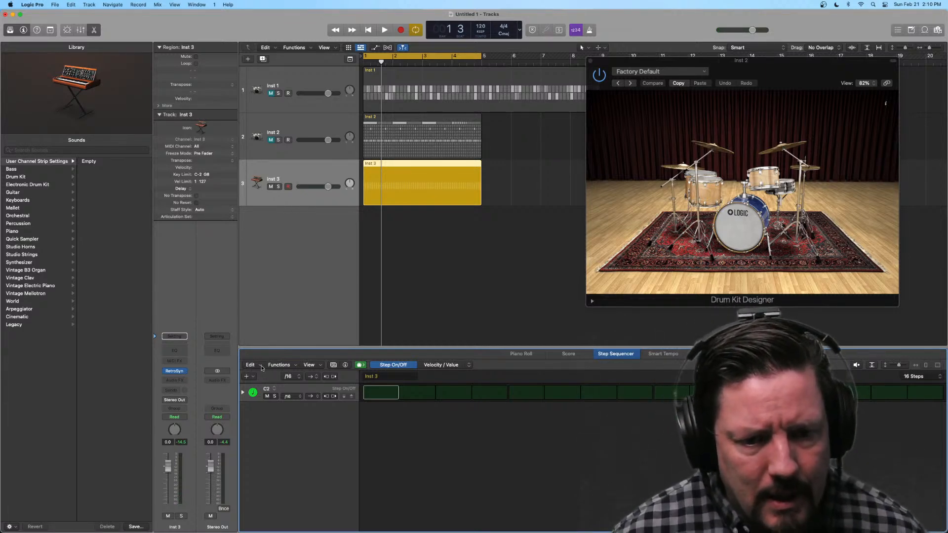
# Step: Use Learn mode to add note rows D3, E3, F3, G3, A3, B3 and C4 below C2, and end Learn mode
pyautogui.click(252, 366)
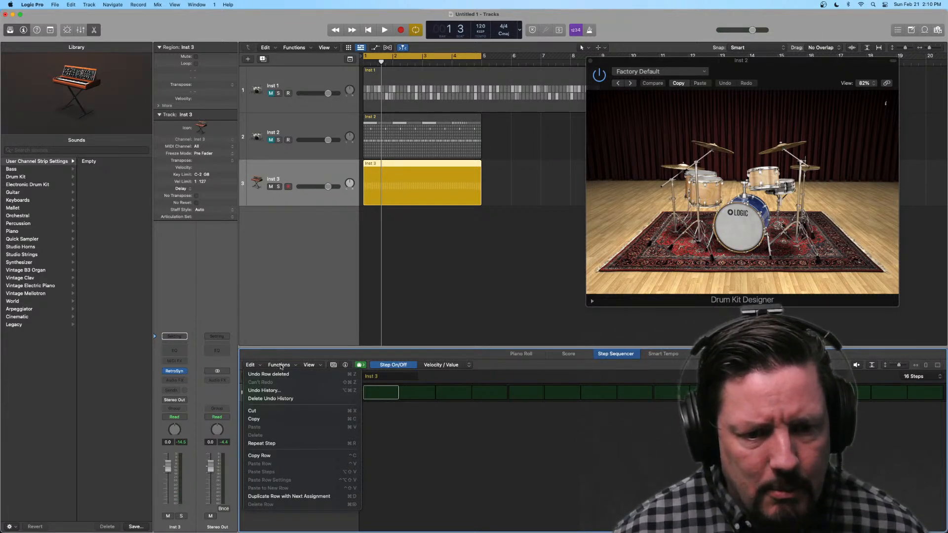
pyautogui.click(279, 366)
pyautogui.click(280, 366)
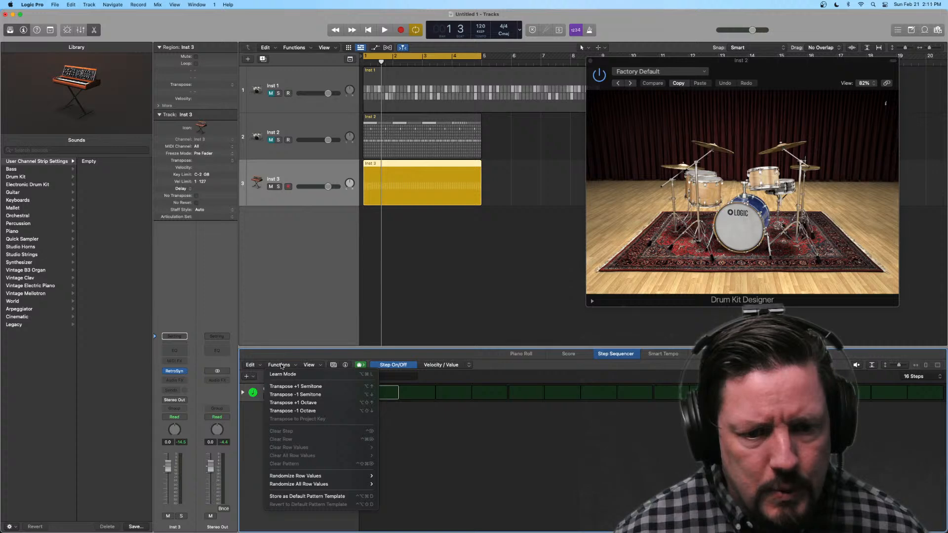
pyautogui.click(261, 381)
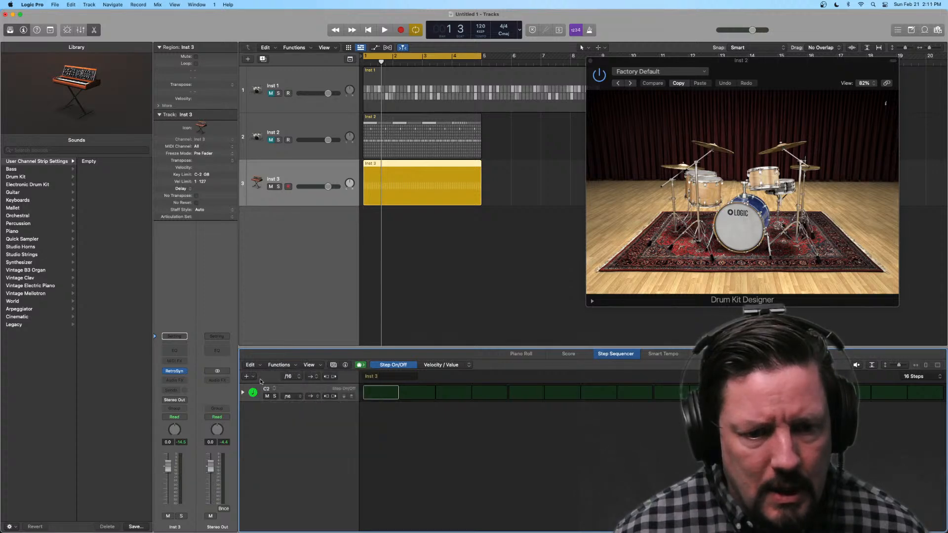
pyautogui.click(255, 378)
pyautogui.moveTo(274, 382)
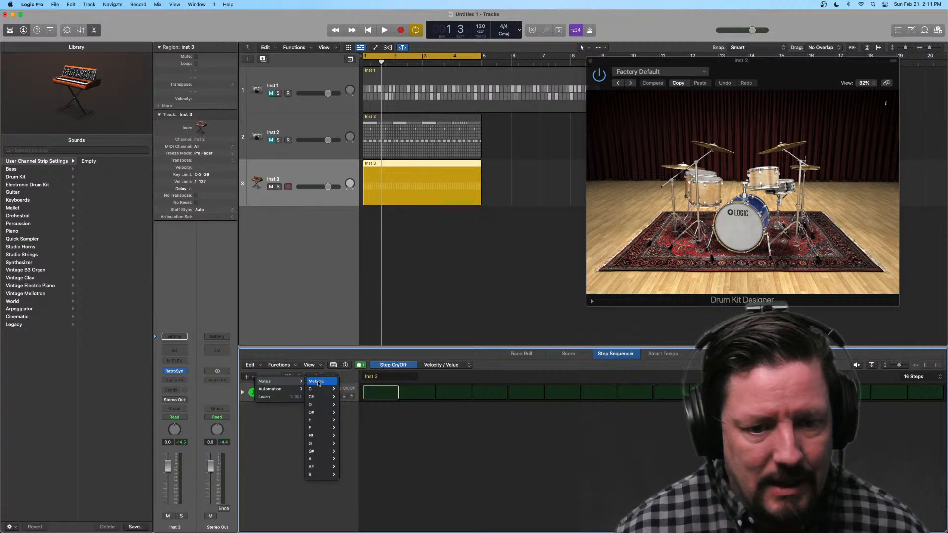
pyautogui.moveTo(323, 390)
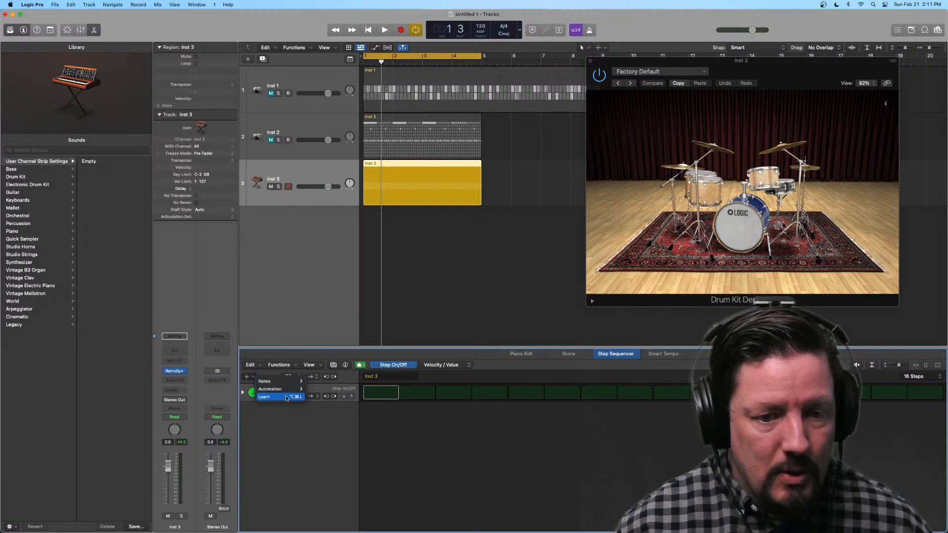
pyautogui.click(286, 397)
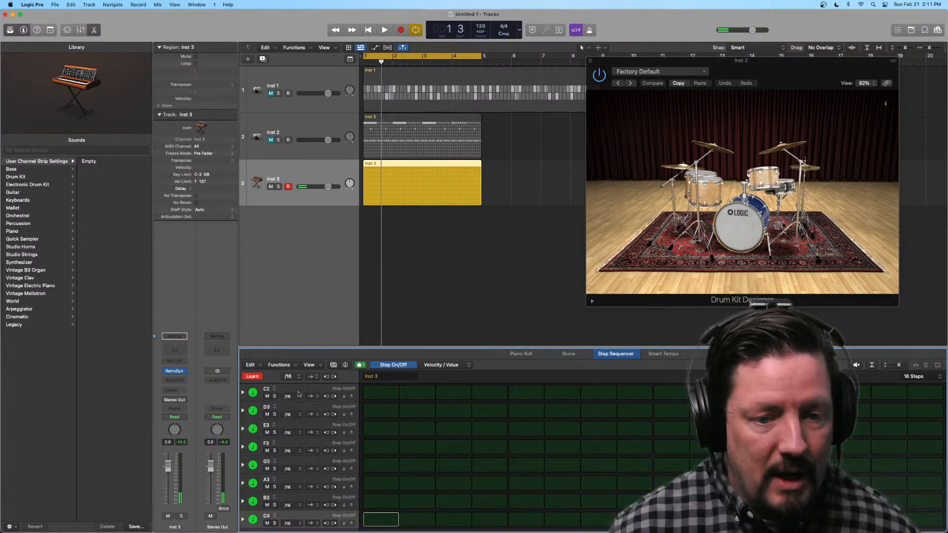
pyautogui.click(254, 376)
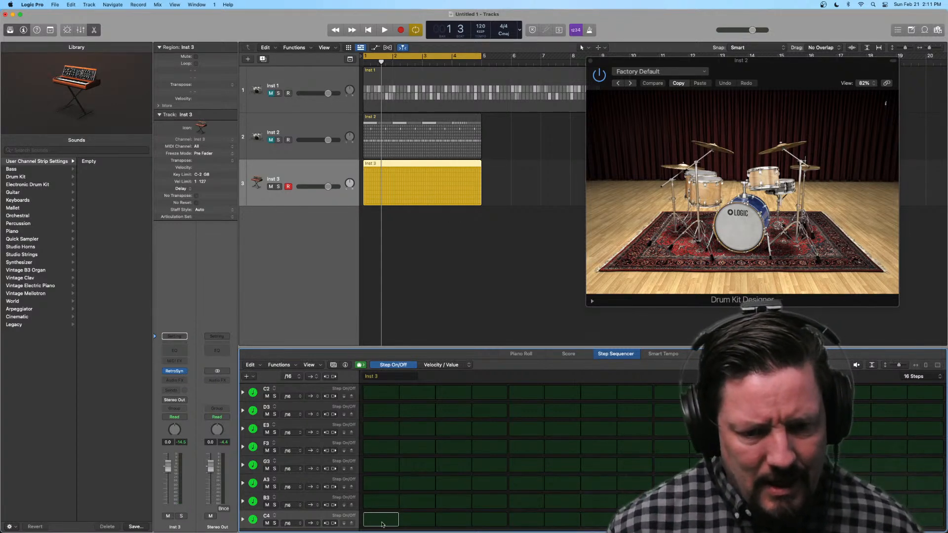
pyautogui.click(380, 521)
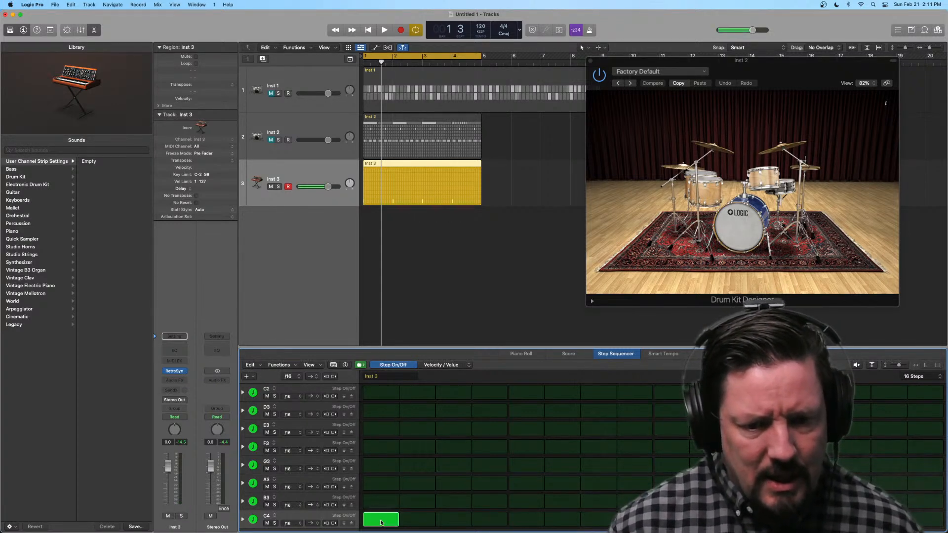
pyautogui.click(381, 487)
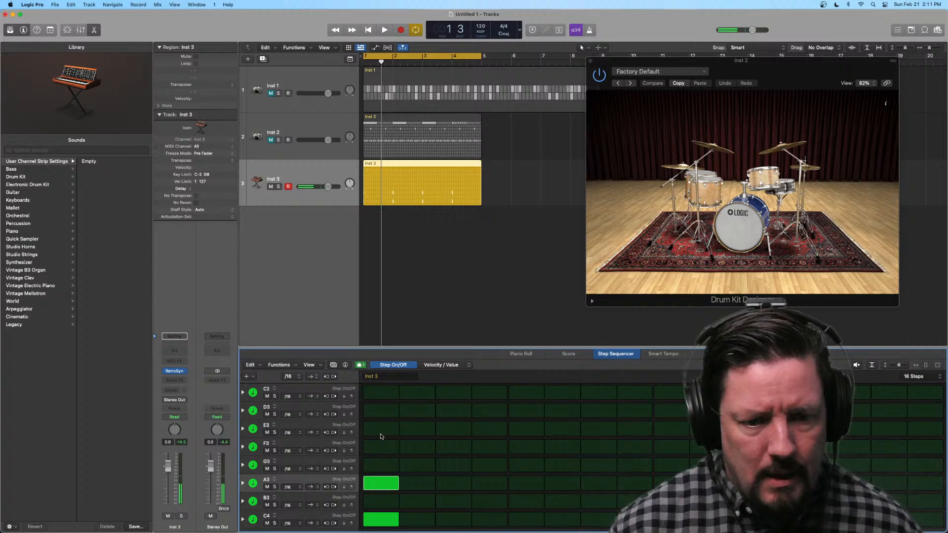
pyautogui.click(382, 483)
pyautogui.click(383, 518)
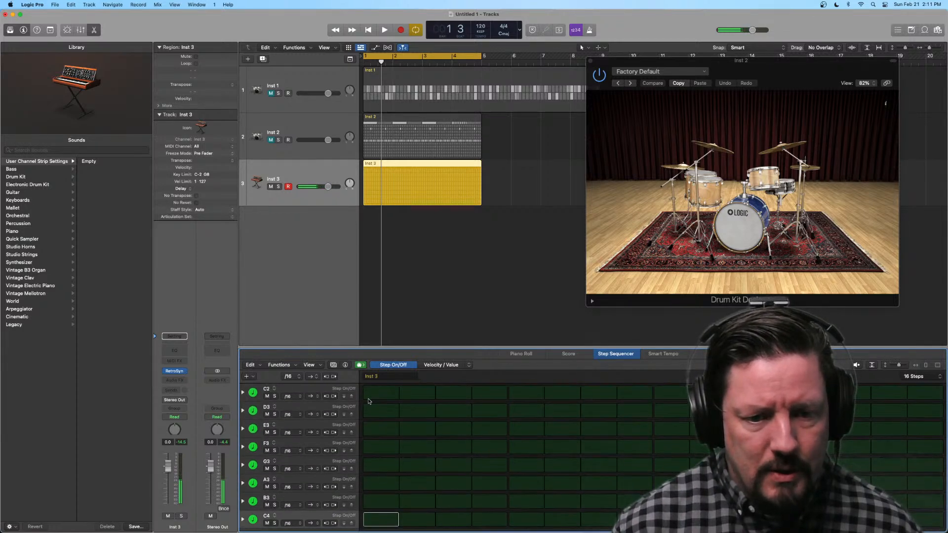
# Step: Build a chord on step 1 by turning on the C2, E3 and G3 rows
pyautogui.click(381, 392)
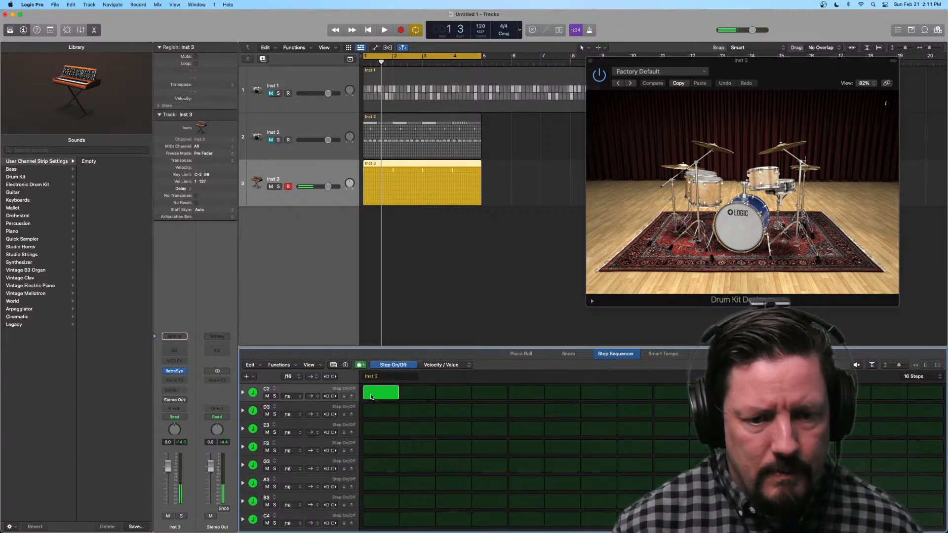
pyautogui.click(380, 432)
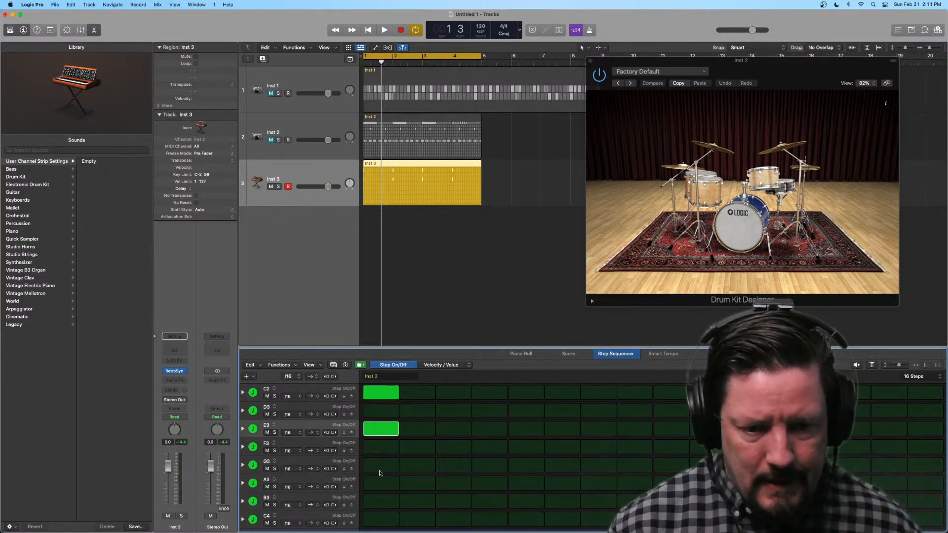
pyautogui.click(380, 469)
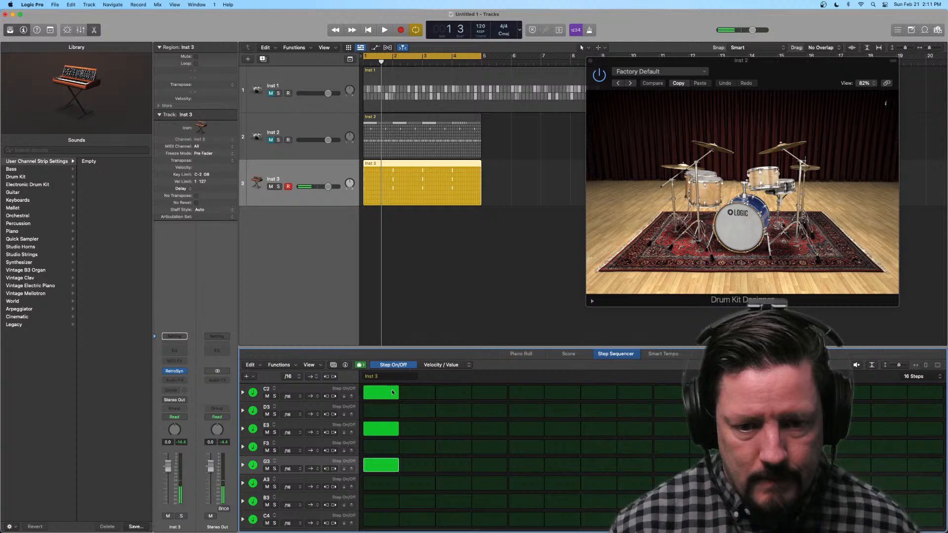
# Step: Try a /4 step rate for the whole pattern, audition the chord, and set the rate back to /16
pyautogui.click(288, 376)
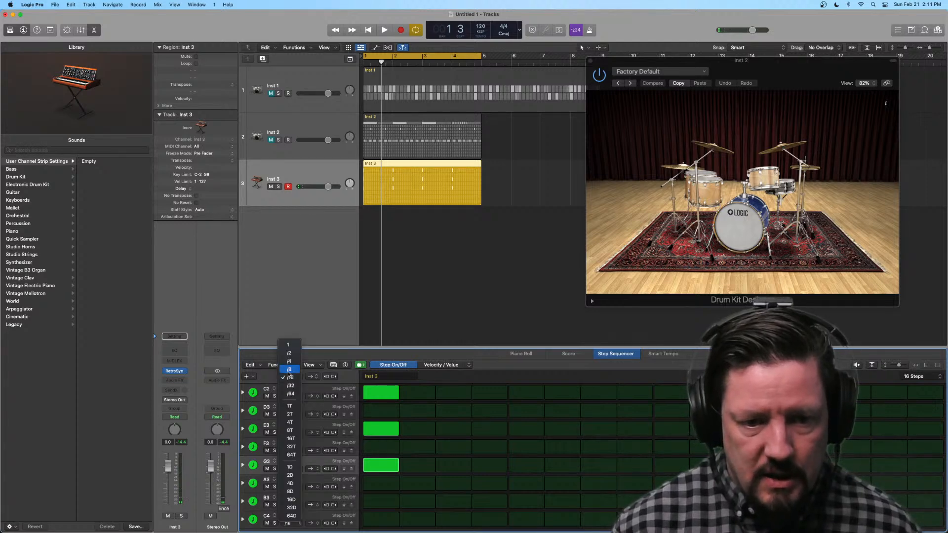
pyautogui.click(288, 361)
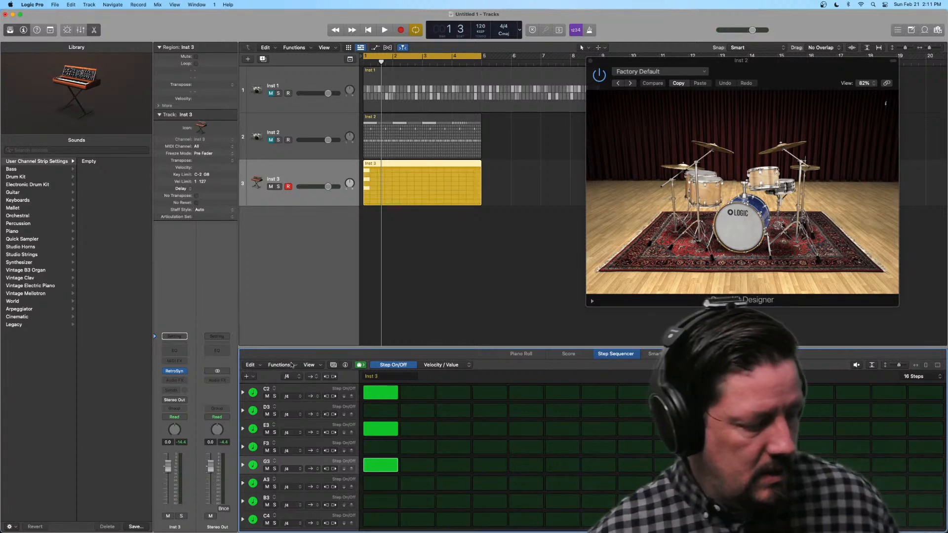
pyautogui.press('space')
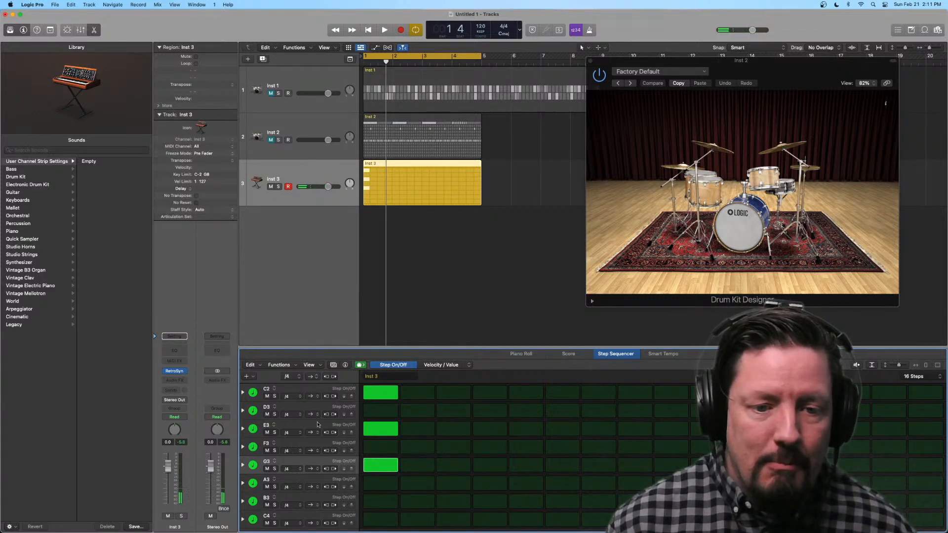
pyautogui.click(286, 378)
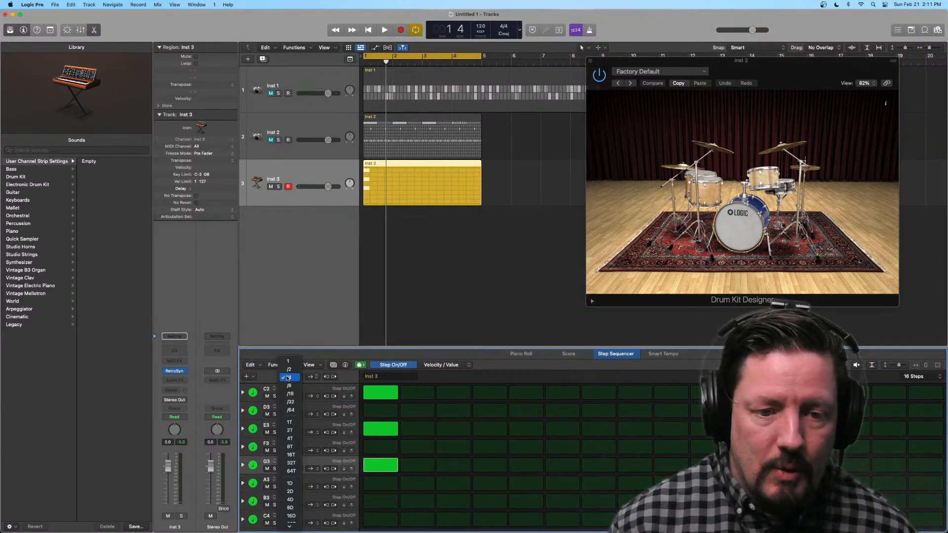
pyautogui.click(290, 394)
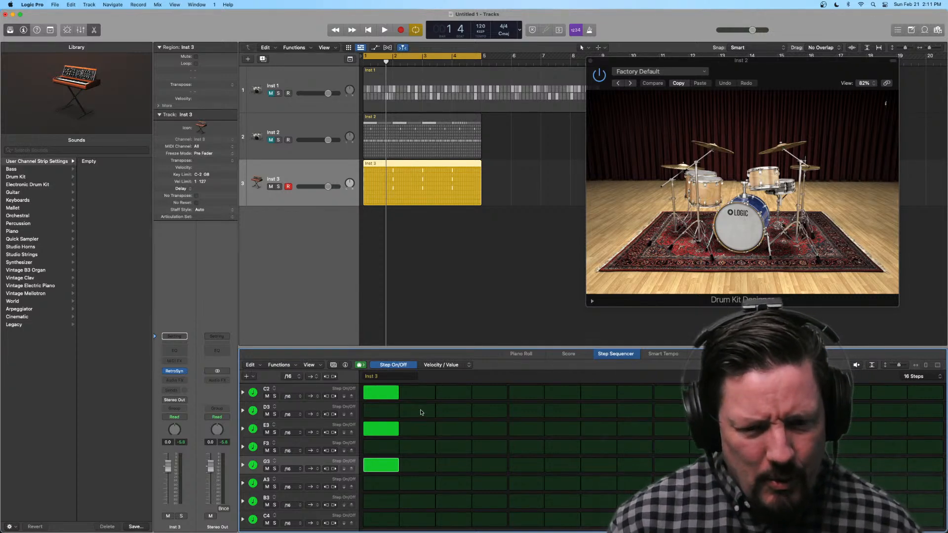
# Step: Paint a freehand run of steps across the rows, lower the Inst 3 volume to -4.1 dB, and erase the painted steps around the chord
pyautogui.moveTo(390, 521)
pyautogui.mouseDown()
pyautogui.moveTo(455, 498)
pyautogui.moveTo(654, 520)
pyautogui.moveTo(918, 464)
pyautogui.mouseUp()
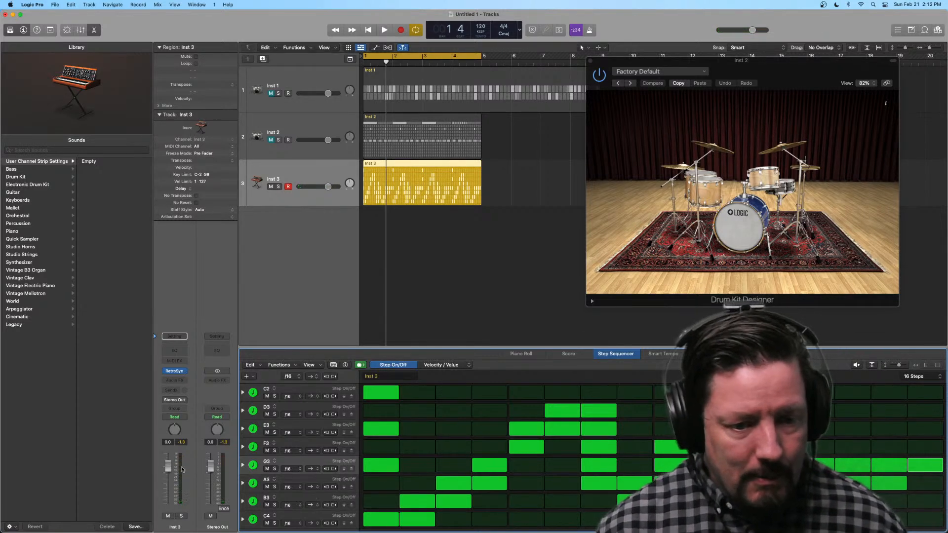
pyautogui.moveTo(167, 469); pyautogui.dragTo(167, 480)
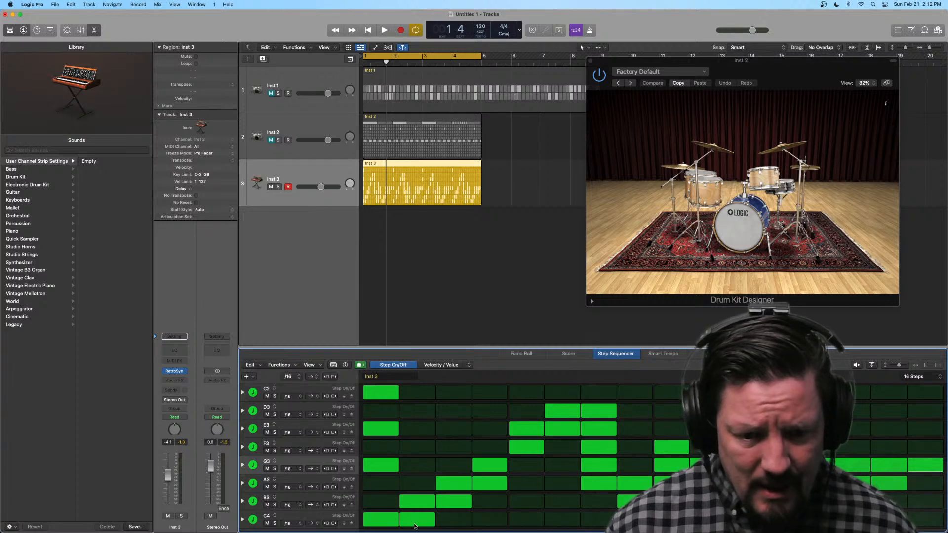
pyautogui.moveTo(387, 521)
pyautogui.mouseDown()
pyautogui.moveTo(415, 520)
pyautogui.moveTo(527, 465)
pyautogui.moveTo(599, 520)
pyautogui.moveTo(730, 483)
pyautogui.moveTo(916, 500)
pyautogui.moveTo(872, 483)
pyautogui.moveTo(612, 520)
pyautogui.moveTo(454, 489)
pyautogui.mouseUp()
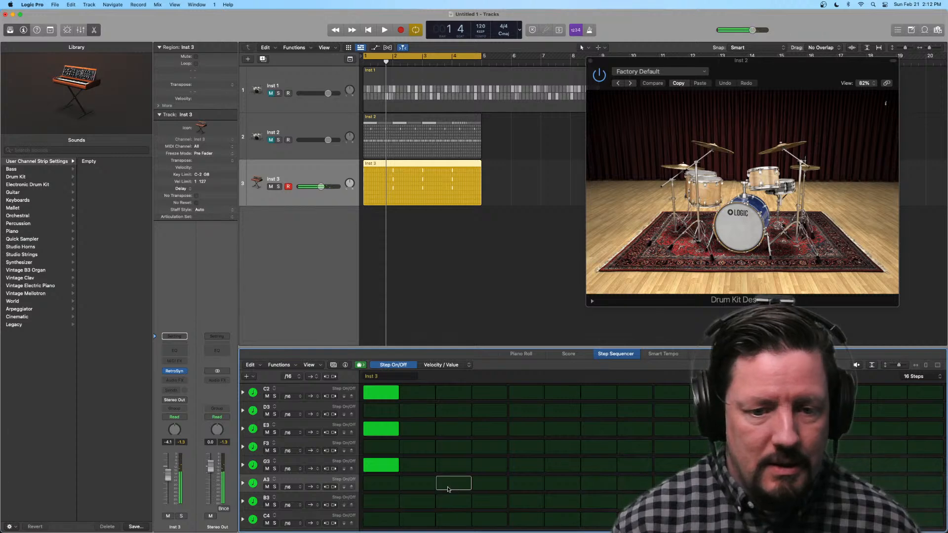
# Step: Fill all 16 steps of the B3 row, expand it, and switch its Tie sub-row to Note Repeat
pyautogui.moveTo(383, 503); pyautogui.dragTo(915, 501)
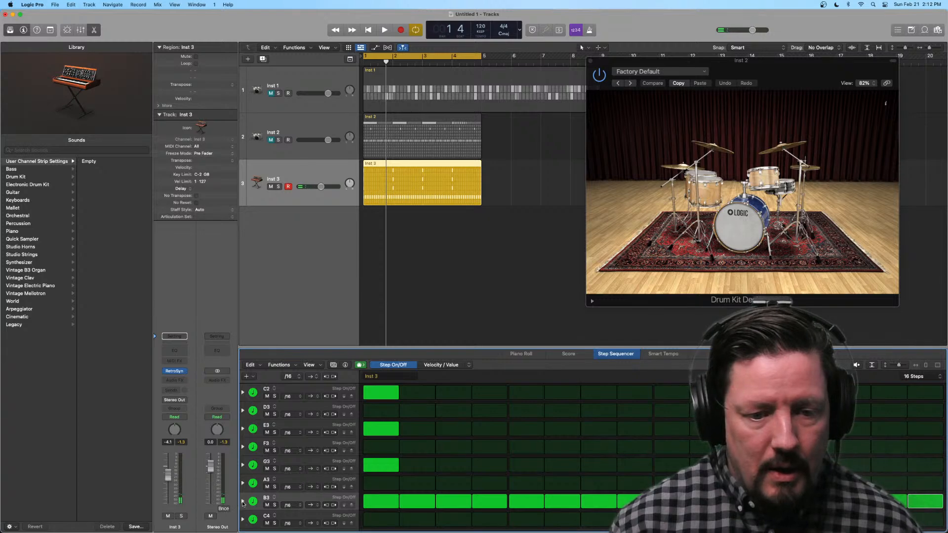
pyautogui.click(243, 502)
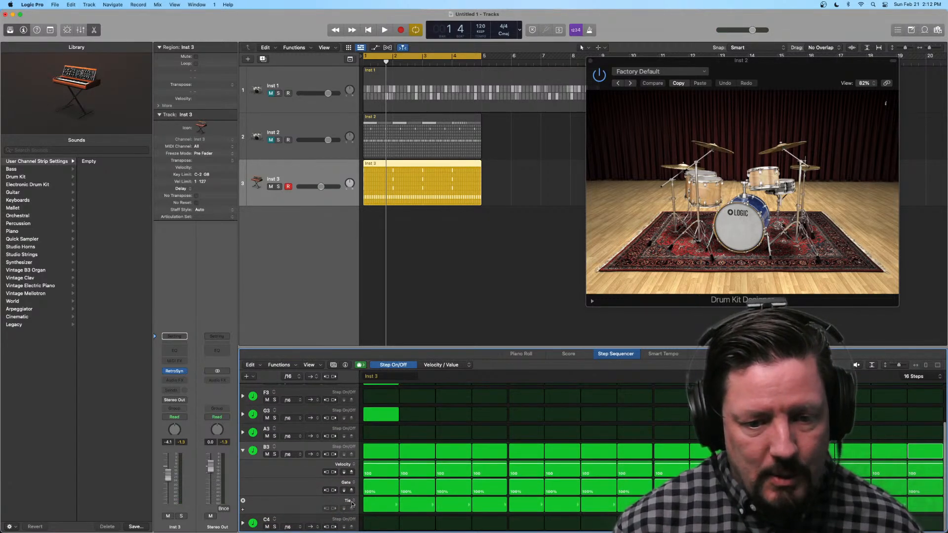
pyautogui.click(352, 502)
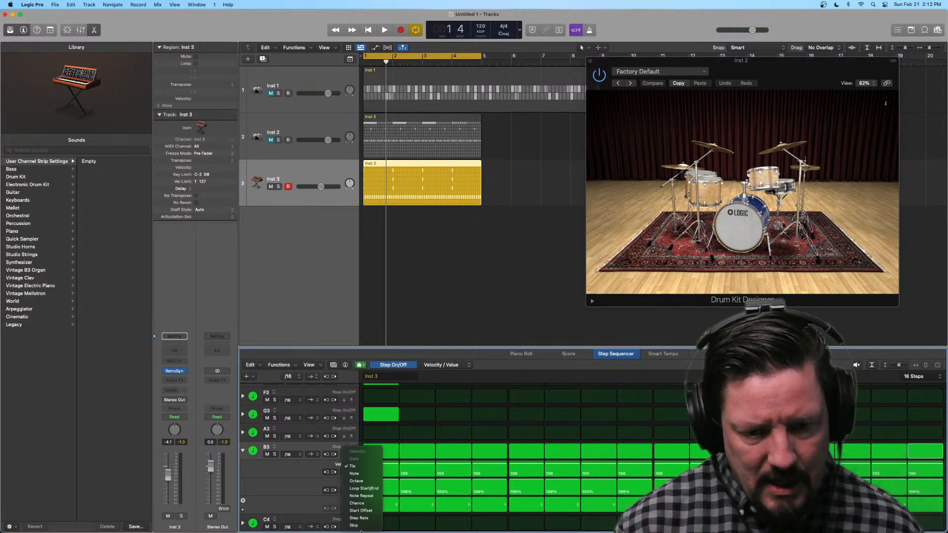
pyautogui.click(361, 496)
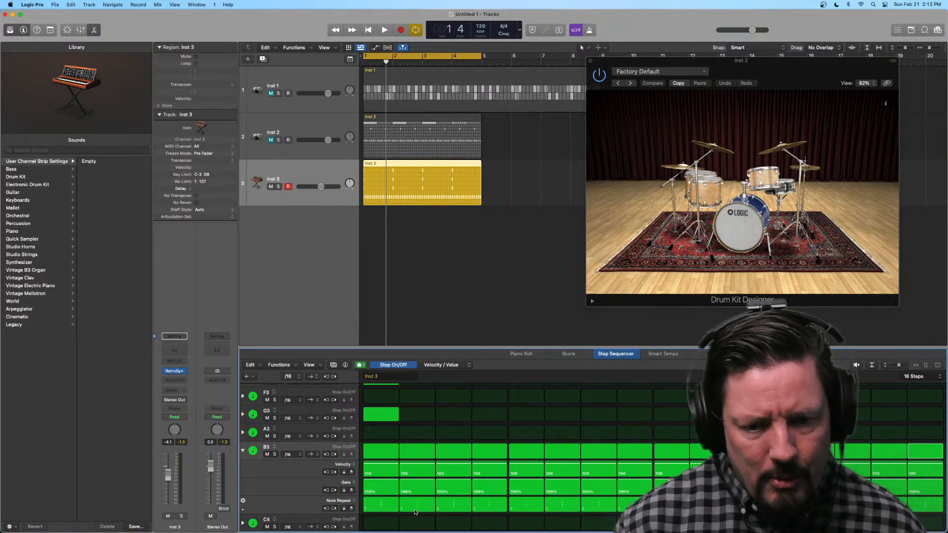
# Step: Raise Note Repeat on steps 4, 8 and 16 of the B3 row, with step 4 at 16
pyautogui.moveTo(483, 505); pyautogui.dragTo(634, 494)
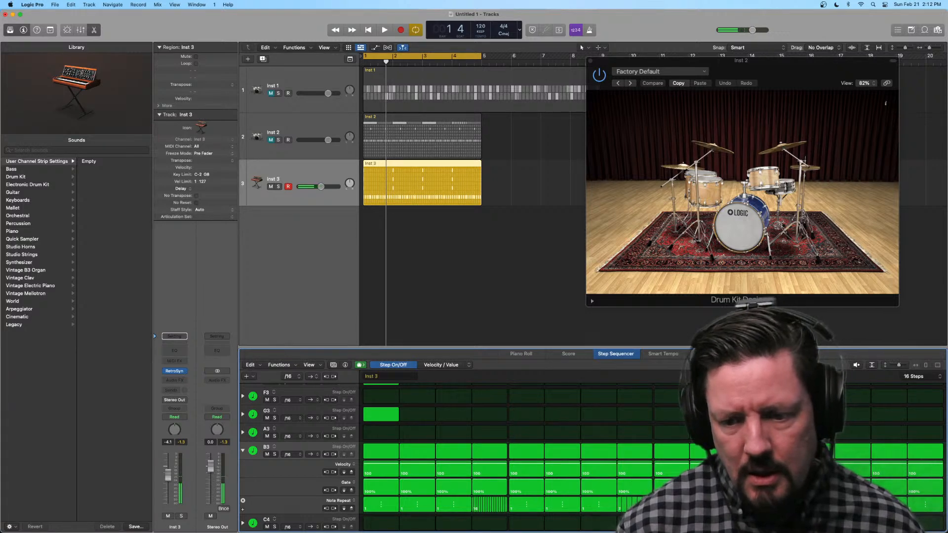
pyautogui.moveTo(919, 504); pyautogui.dragTo(923, 500)
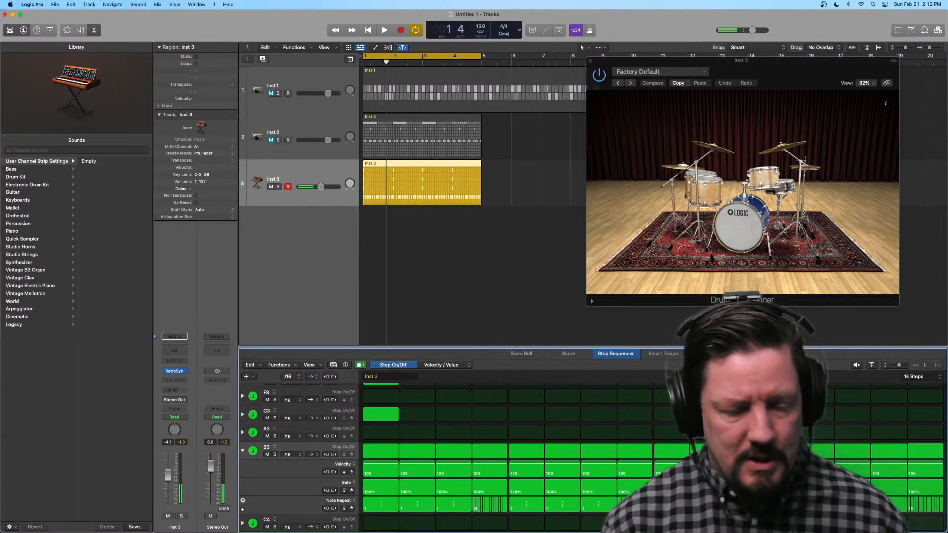
# Step: Audition the Inst 3 pattern on its own and with Inst 2 unmuted, and mute Inst 2 again
pyautogui.press('space')
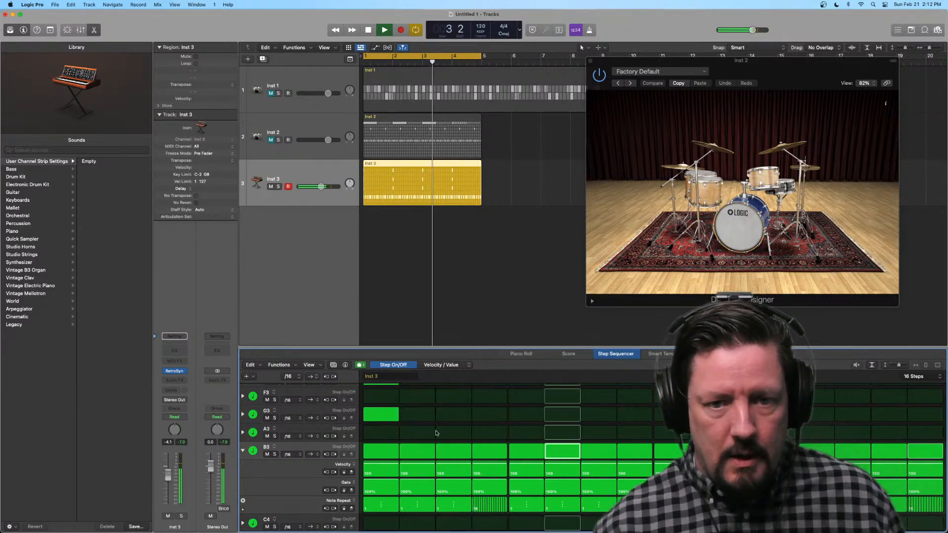
pyautogui.click(270, 144)
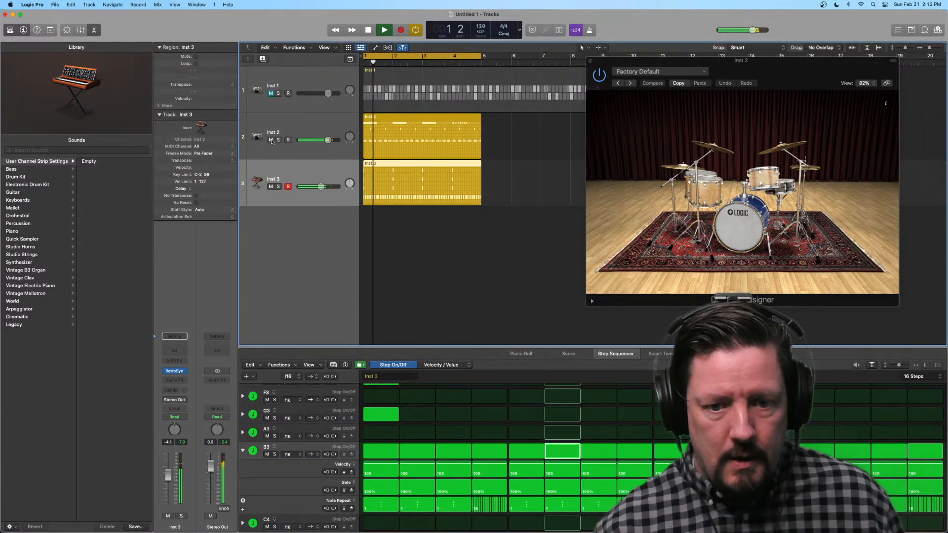
pyautogui.press('space')
pyautogui.click(271, 141)
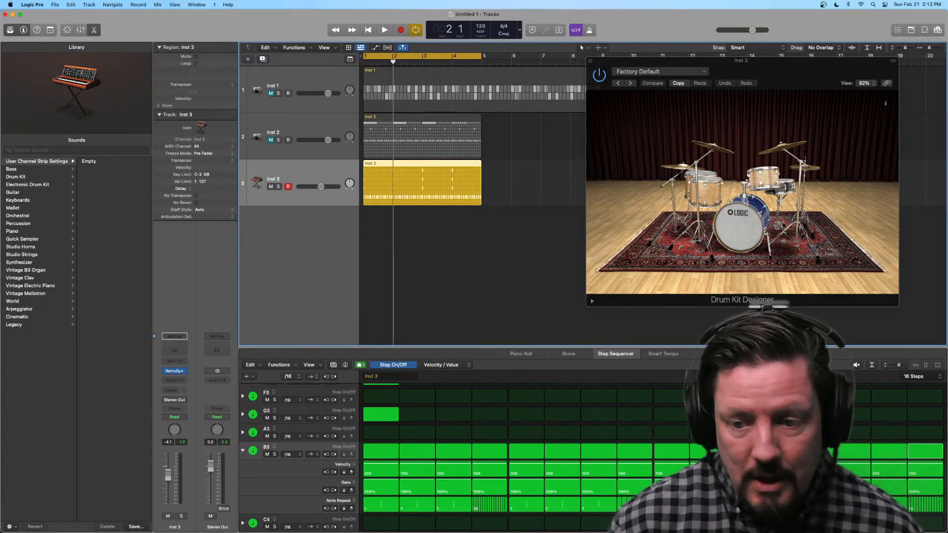
# Step: Collapse the B3 row and delete the D3 row from the Inst 3 pattern
pyautogui.click(242, 451)
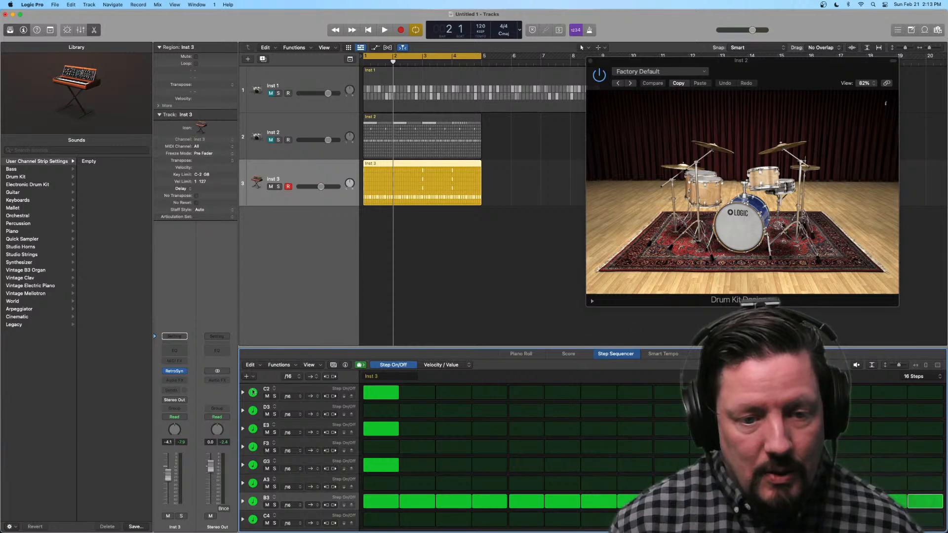
pyautogui.click(307, 390)
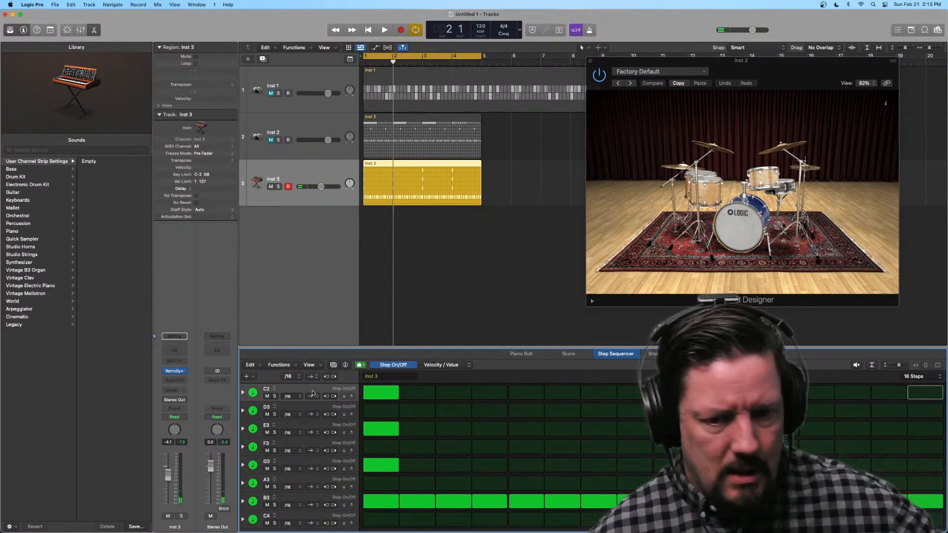
pyautogui.click(297, 408)
pyautogui.press('Delete')
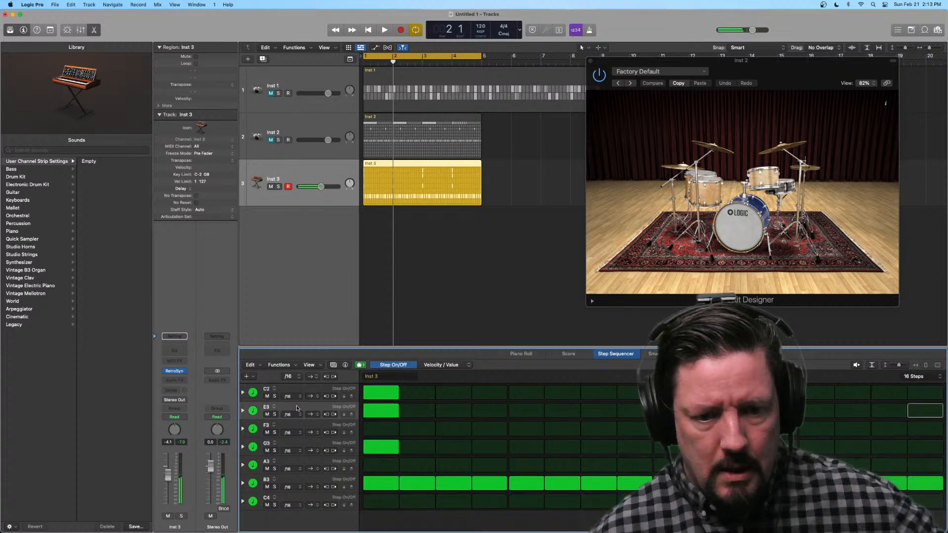
# Step: Erase all active steps in the pattern and delete every row except B3
pyautogui.moveTo(390, 395)
pyautogui.mouseDown()
pyautogui.moveTo(382, 445)
pyautogui.moveTo(417, 483)
pyautogui.moveTo(925, 483)
pyautogui.mouseUp()
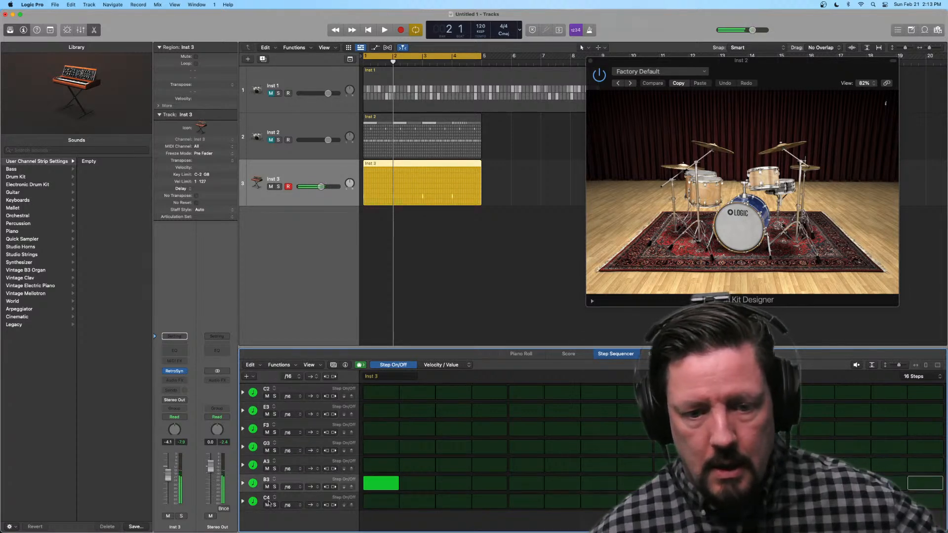
pyautogui.click(366, 485)
pyautogui.click(284, 389)
pyautogui.press('Delete')
pyautogui.press('Delete')
pyautogui.press('Delete')
pyautogui.press('Delete')
pyautogui.press('Delete')
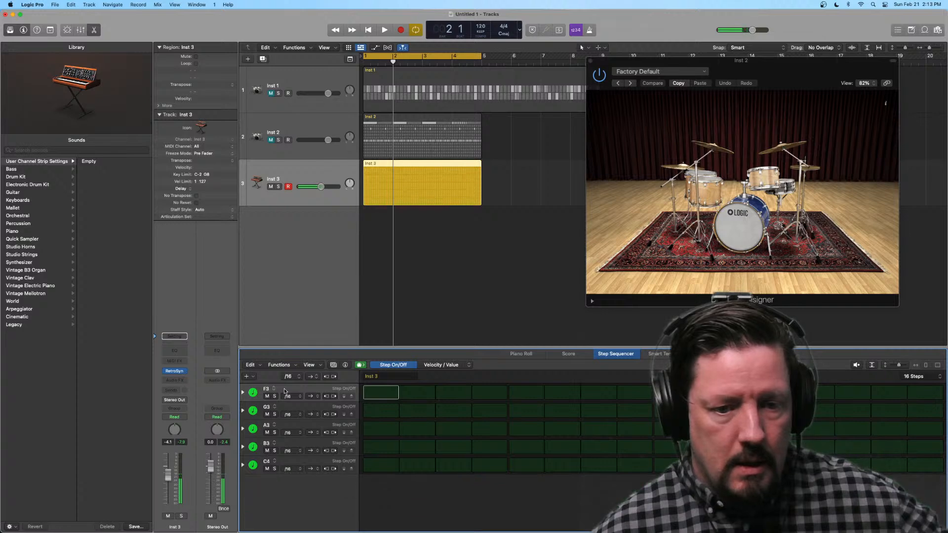
pyautogui.click(290, 404)
pyautogui.press('Delete')
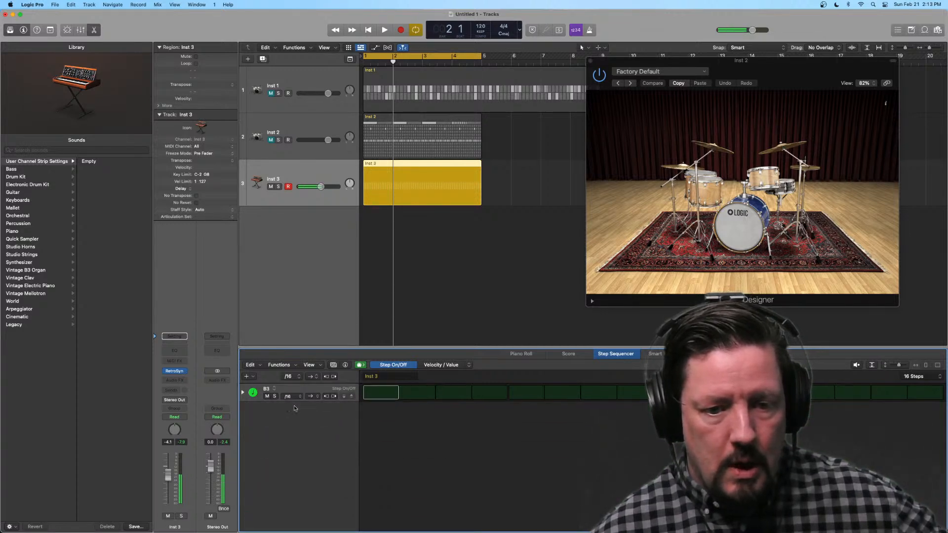
pyautogui.click(251, 377)
pyautogui.click(258, 396)
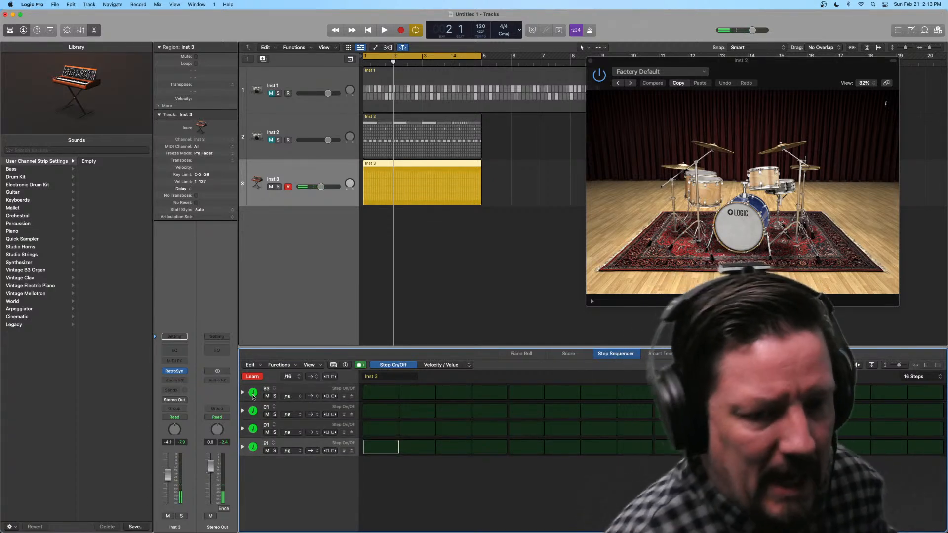
pyautogui.click(256, 375)
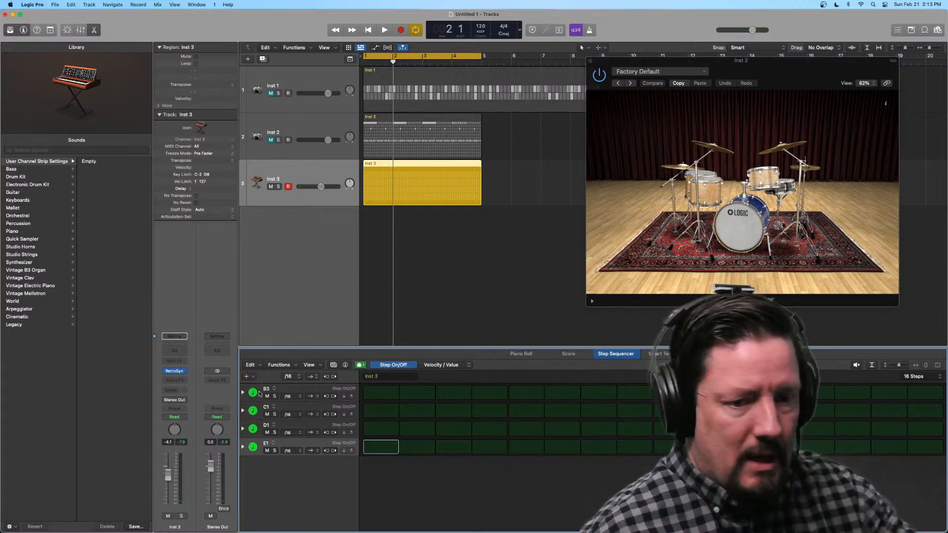
pyautogui.press('super+z')
pyautogui.press('super+z')
pyautogui.press('super+z')
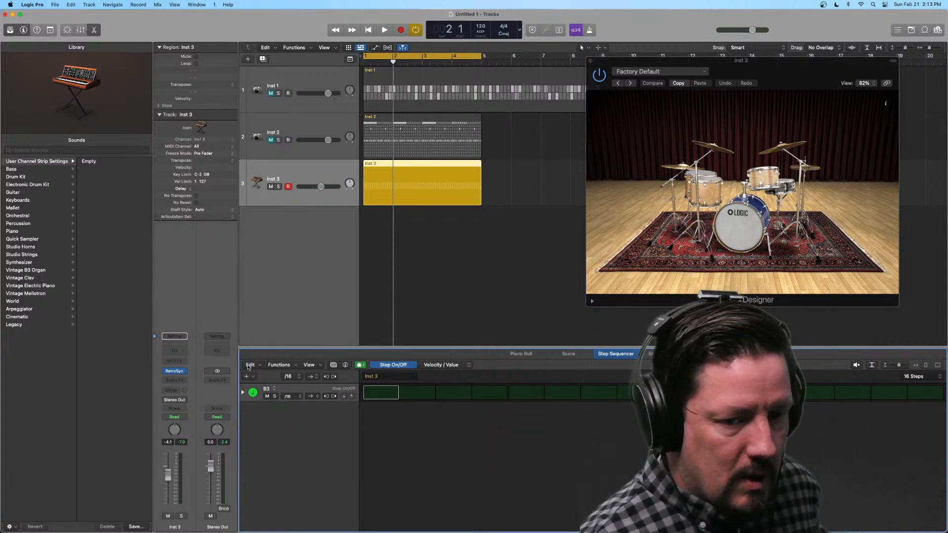
# Step: Use Learn mode to add rows for C2, Channel Pressure and the notes G1 down to A1, and activate step 1 of A1
pyautogui.click(246, 377)
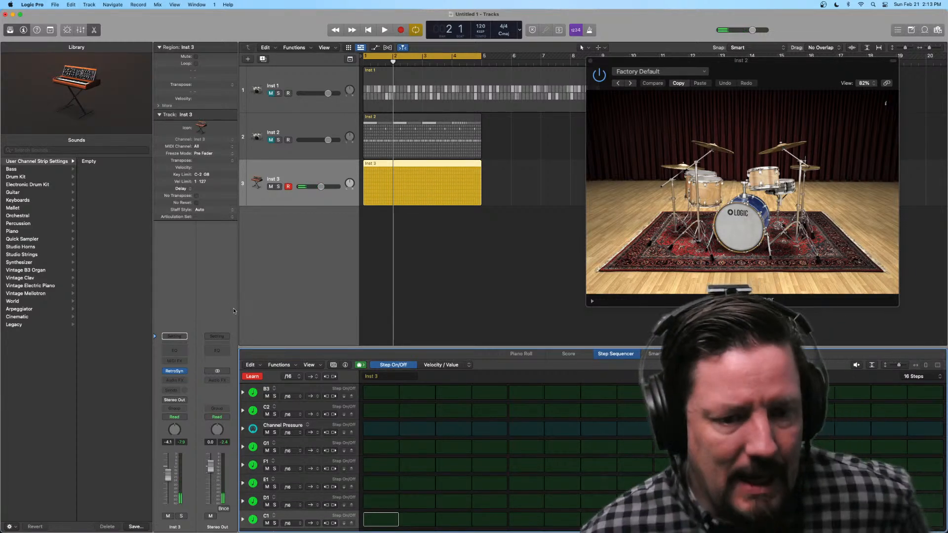
pyautogui.click(253, 377)
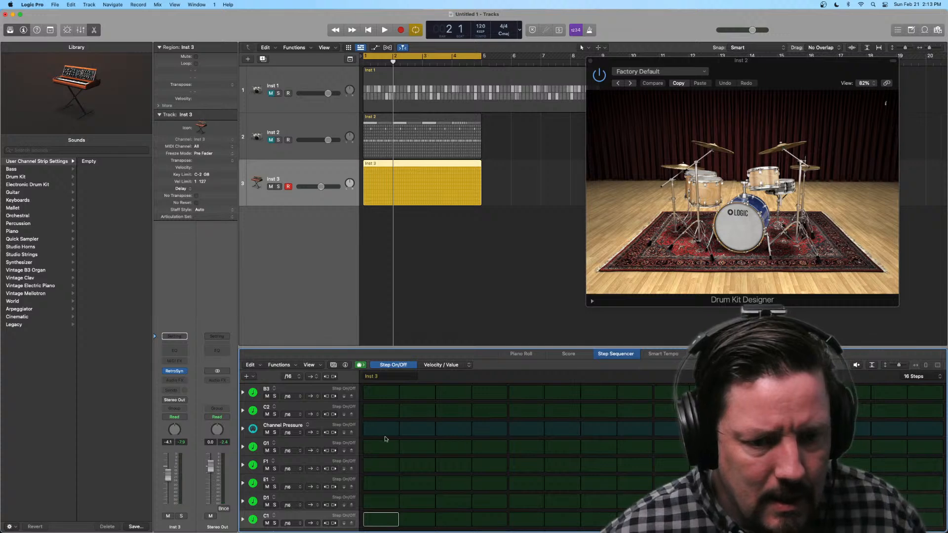
pyautogui.scroll(-1, 383, 450)
pyautogui.scroll(-2, 383, 450)
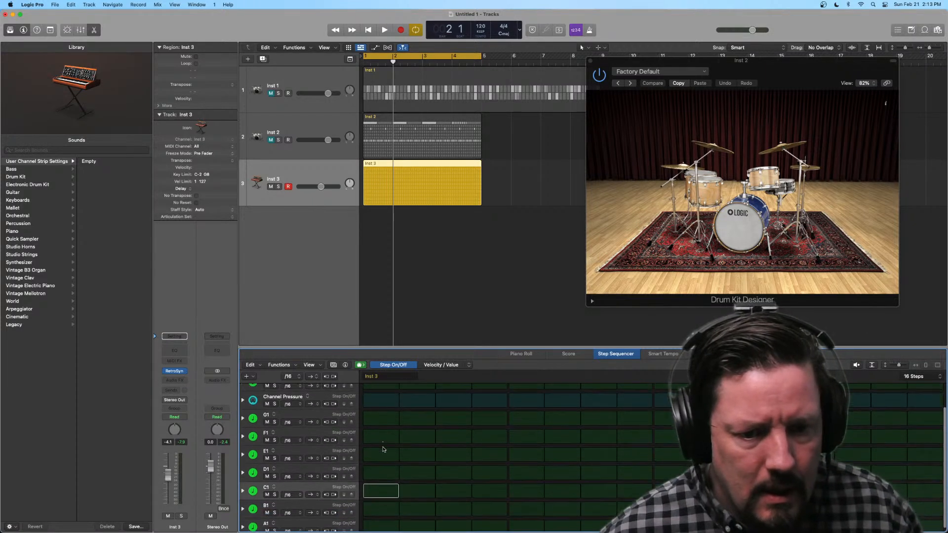
pyautogui.click(378, 522)
# Step: Try a note on step 1 of the C2 row and clear it again
pyautogui.scroll(2, 395, 469)
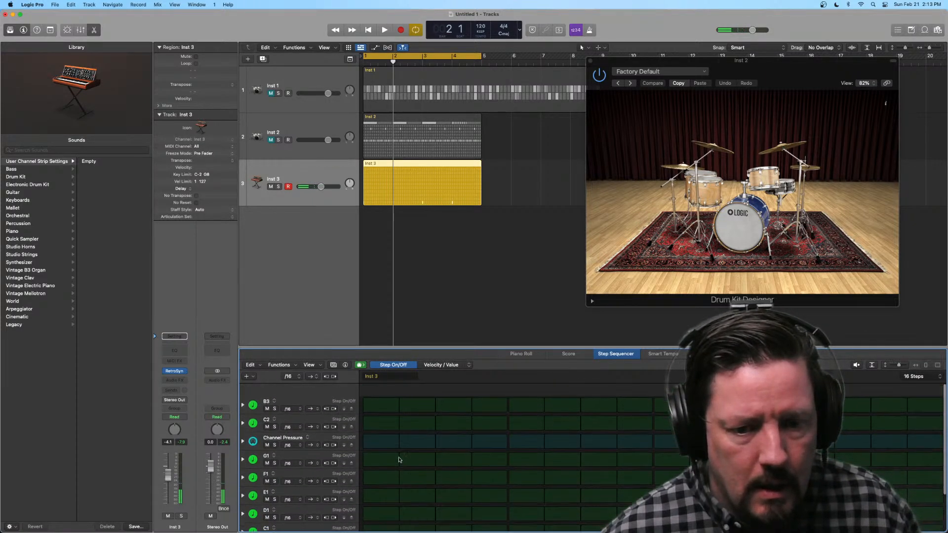
pyautogui.click(385, 412)
pyautogui.scroll(-2, 393, 511)
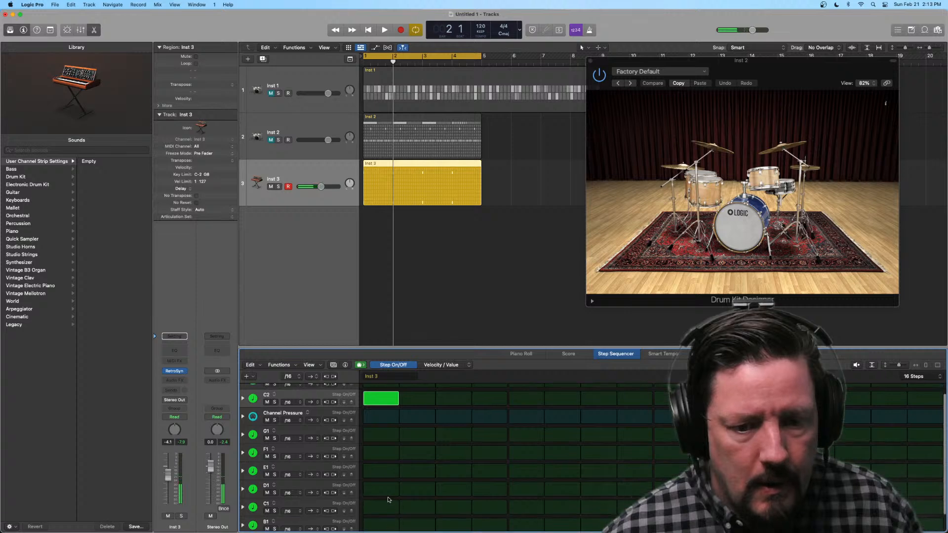
pyautogui.scroll(1, 379, 394)
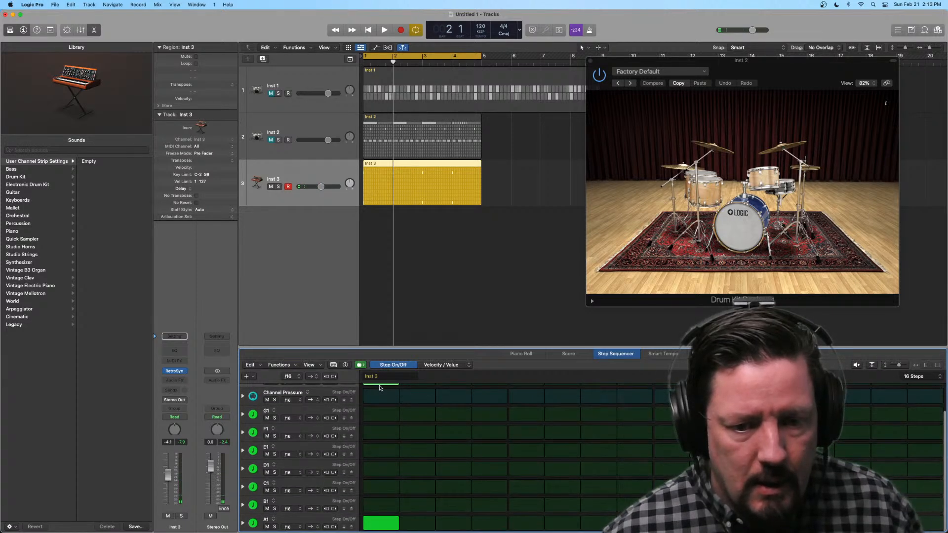
pyautogui.click(380, 386)
# Step: Activate every other step of the A1 row from step 3 onward and audition the pattern
pyautogui.click(467, 523)
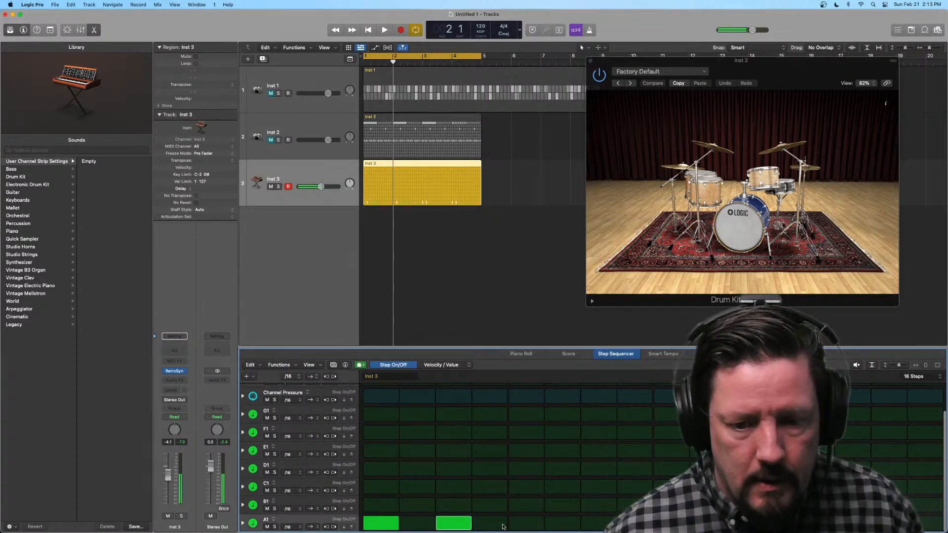
pyautogui.click(526, 523)
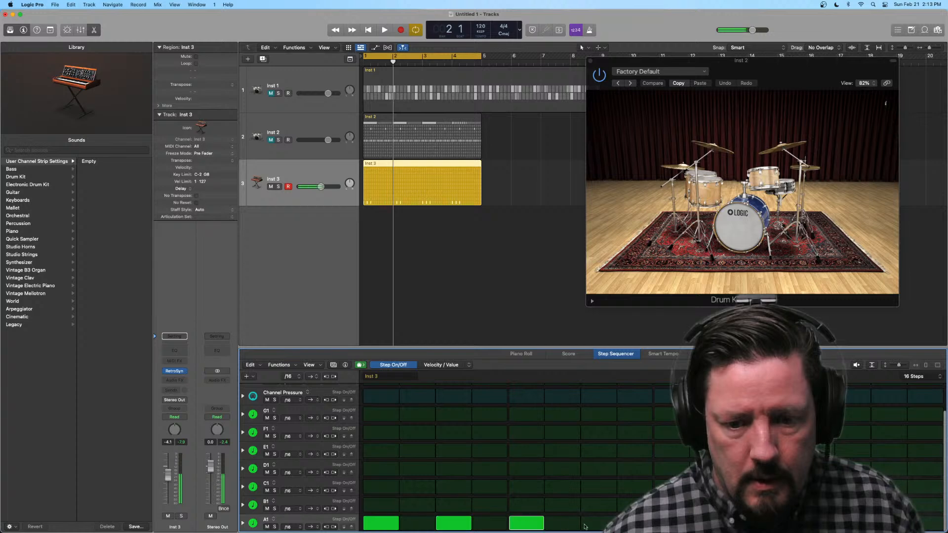
pyautogui.click(599, 522)
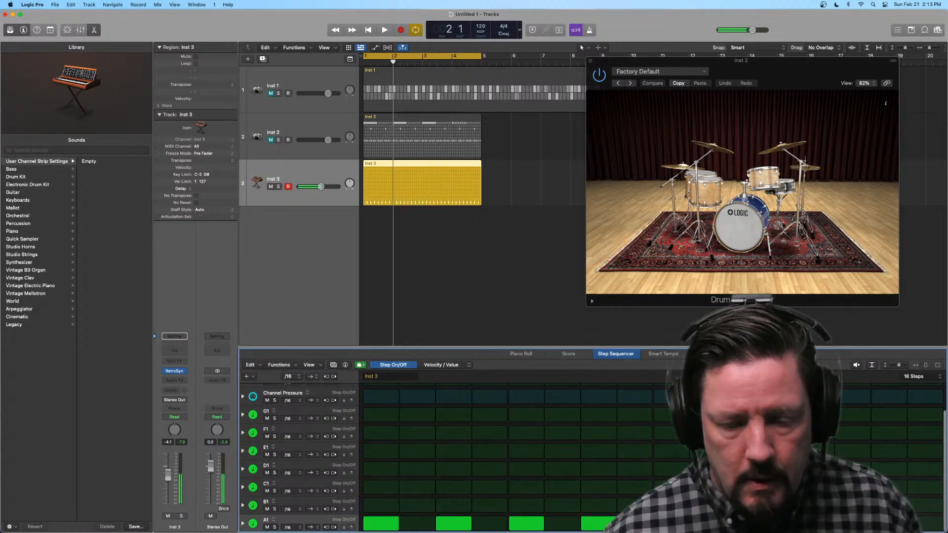
pyautogui.press('space')
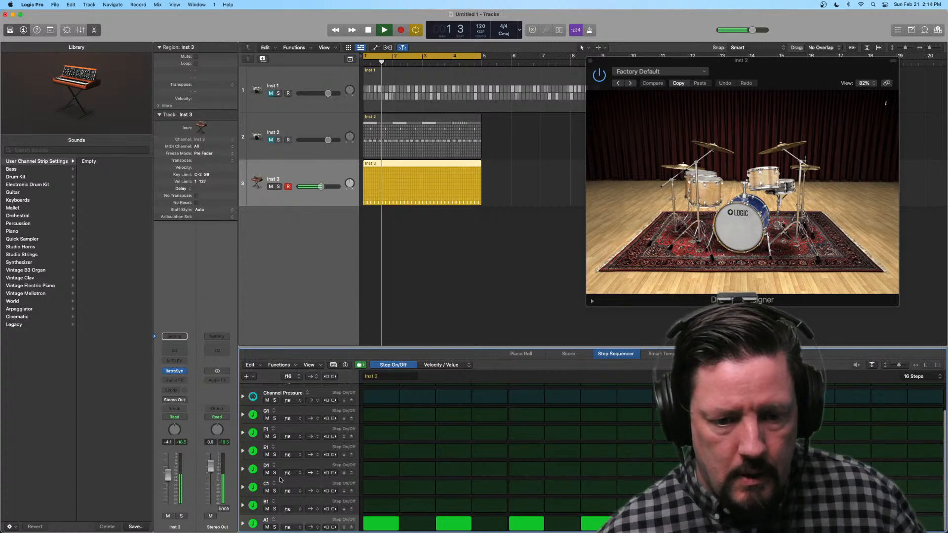
pyautogui.press('space')
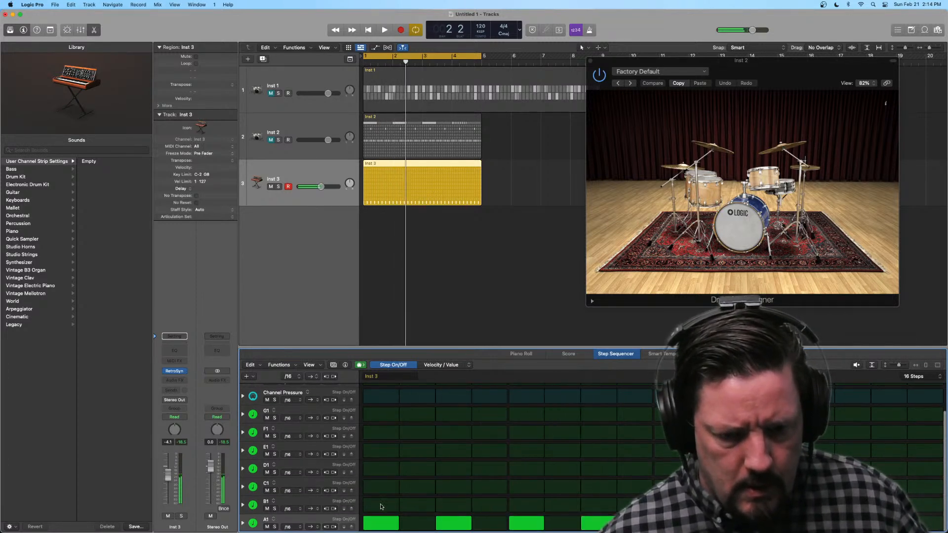
# Step: Try a note on step 1 of the B1 row, clear it, and replay the A1 pattern briefly
pyautogui.click(381, 506)
pyautogui.click(381, 506)
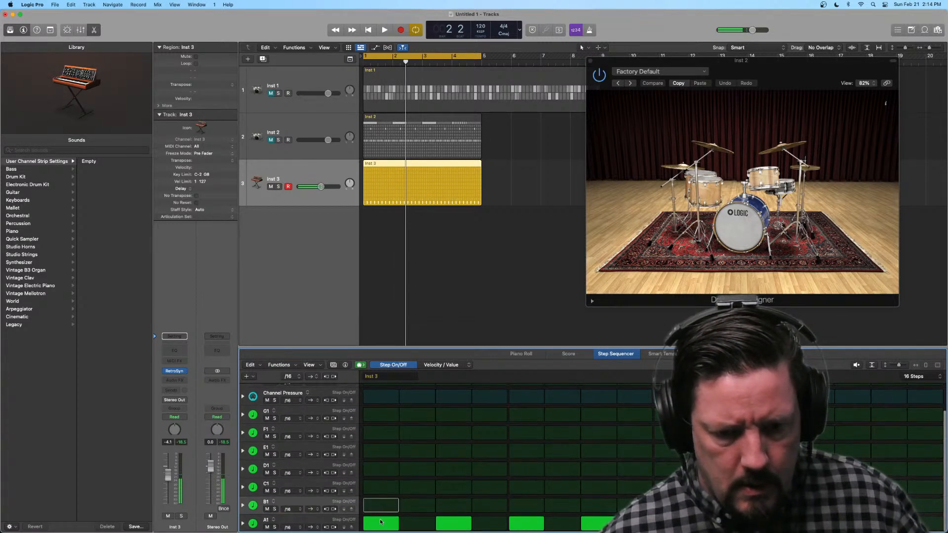
pyautogui.press('space')
pyautogui.press('space')
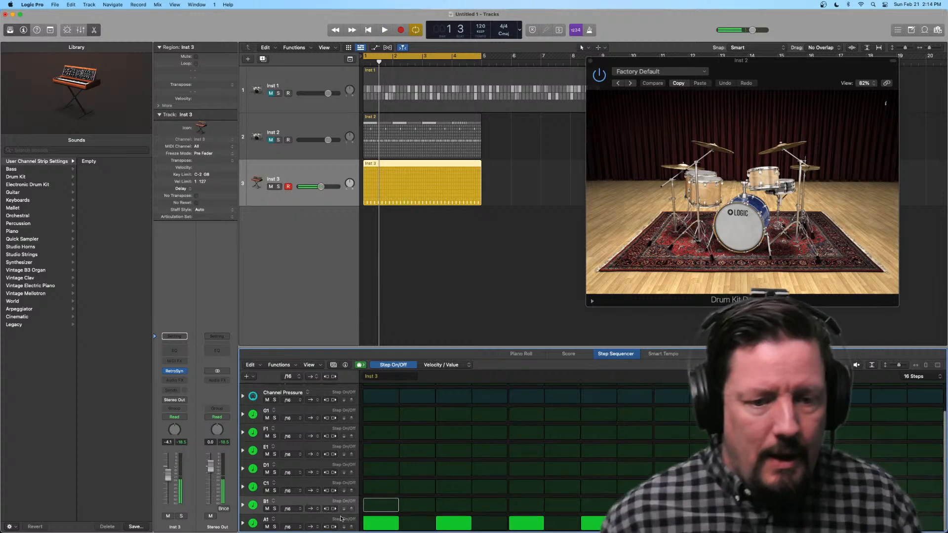
# Step: Expand the A1 row and use its Tie sub-row to join steps 1 to 4 and extend step 5 through step 6
pyautogui.click(242, 524)
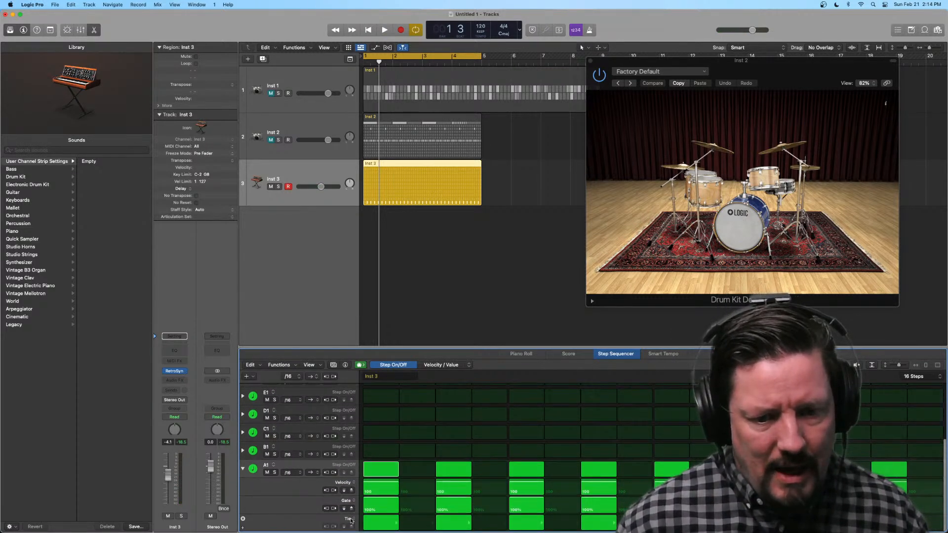
pyautogui.moveTo(396, 525); pyautogui.dragTo(481, 526)
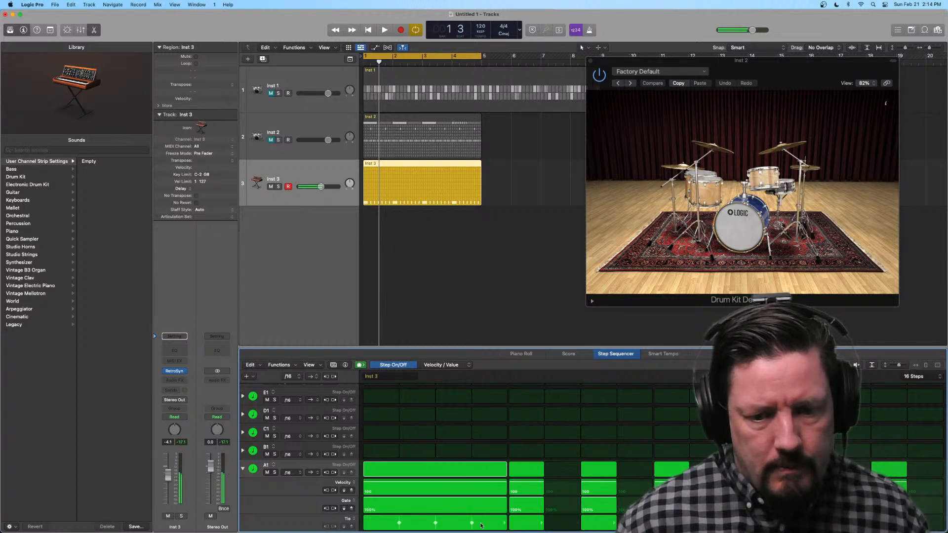
pyautogui.click(544, 524)
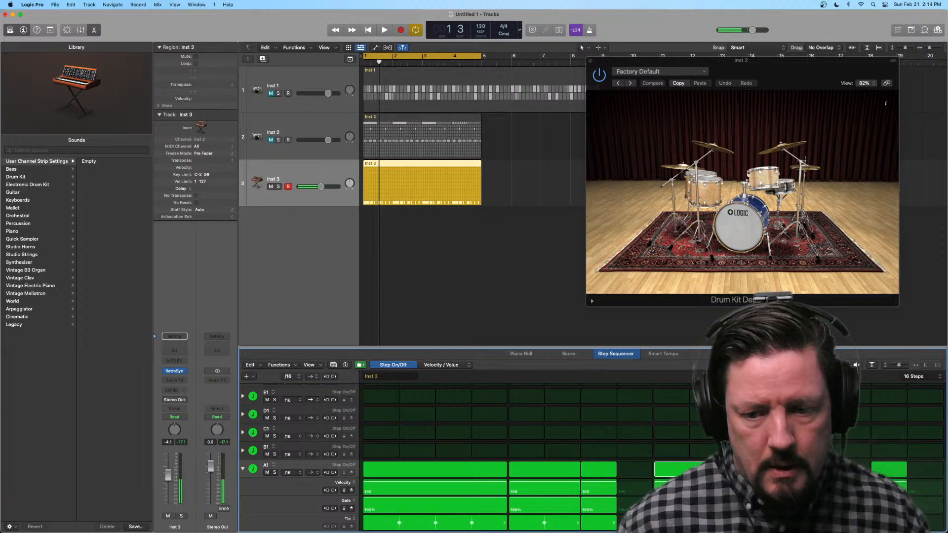
# Step: Reassign the A1 row to the melodic note C0 while the pattern plays, and stop playback after listening
pyautogui.press('space')
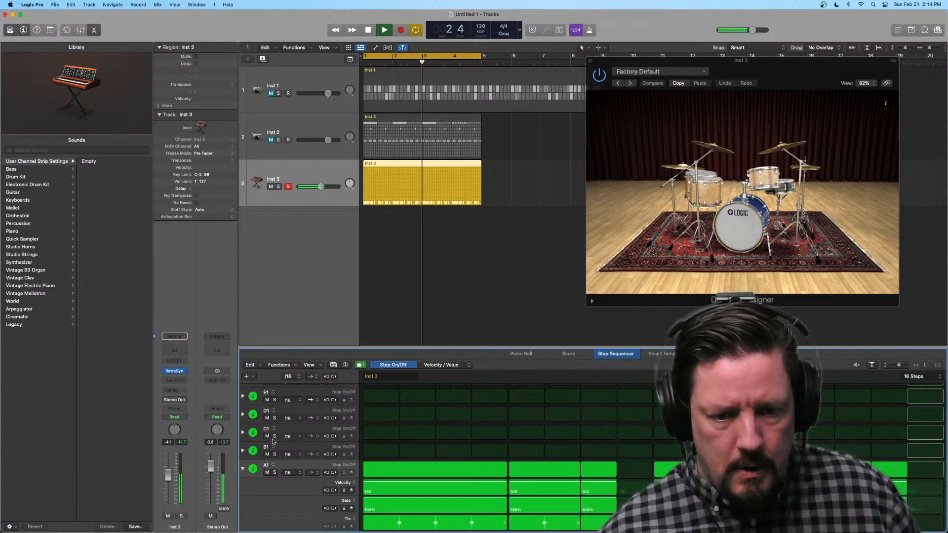
pyautogui.click(266, 465)
pyautogui.moveTo(306, 475)
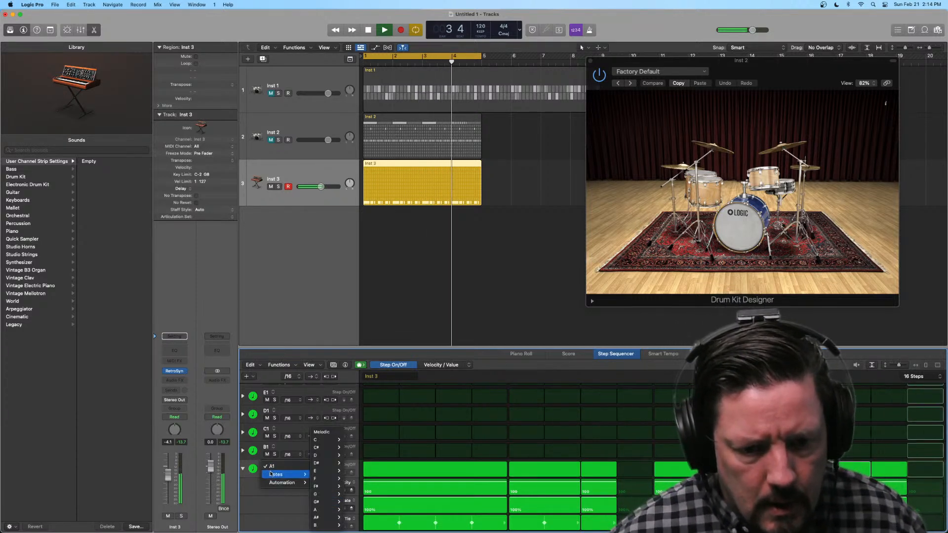
pyautogui.moveTo(326, 439)
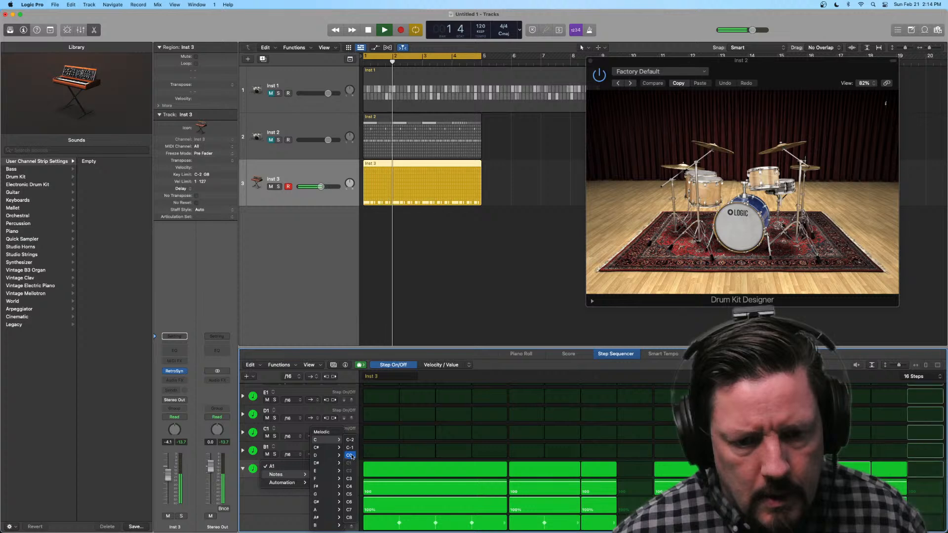
pyautogui.click(351, 455)
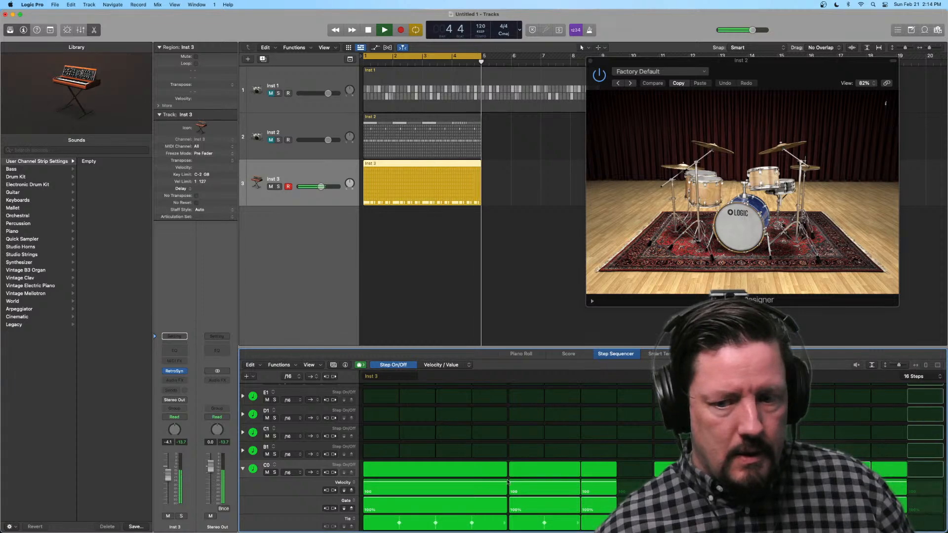
pyautogui.press('space')
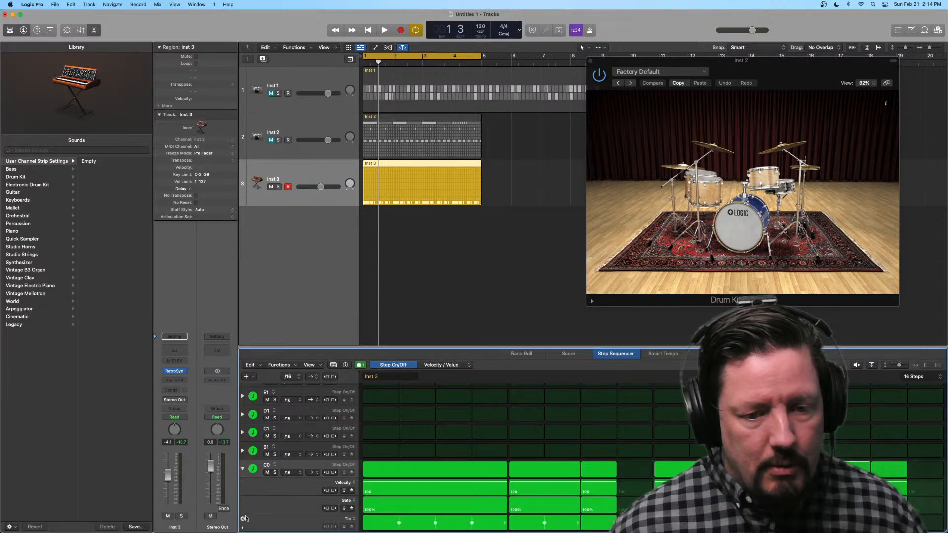
# Step: Add a Note Repeat sub-row beneath the Tie sub-row of the C0 row and audition the pattern in short bursts
pyautogui.click(243, 527)
pyautogui.scroll(-1, 264, 503)
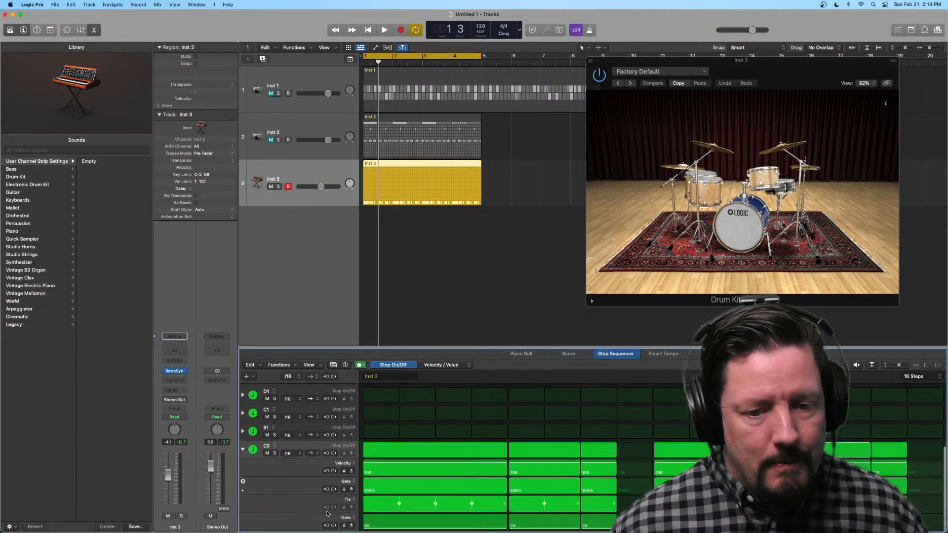
pyautogui.click(349, 517)
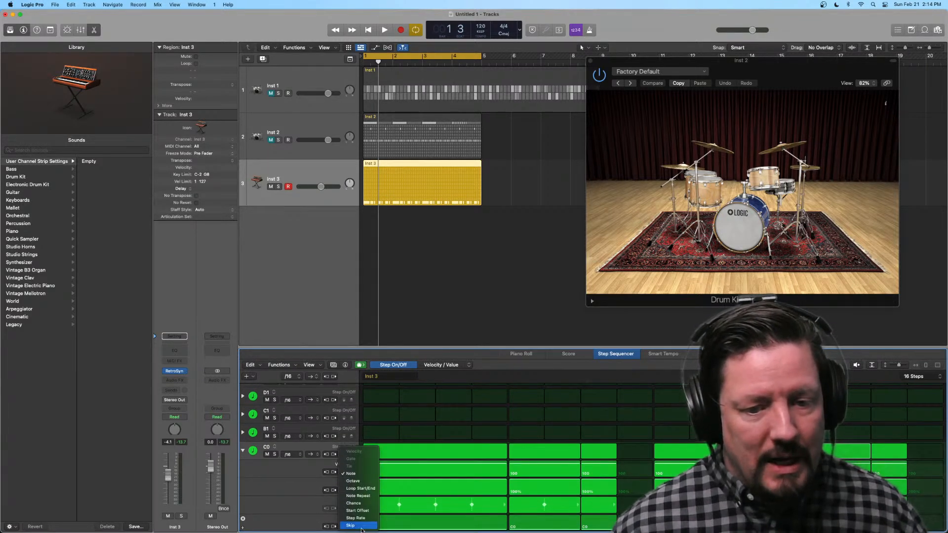
pyautogui.click(365, 496)
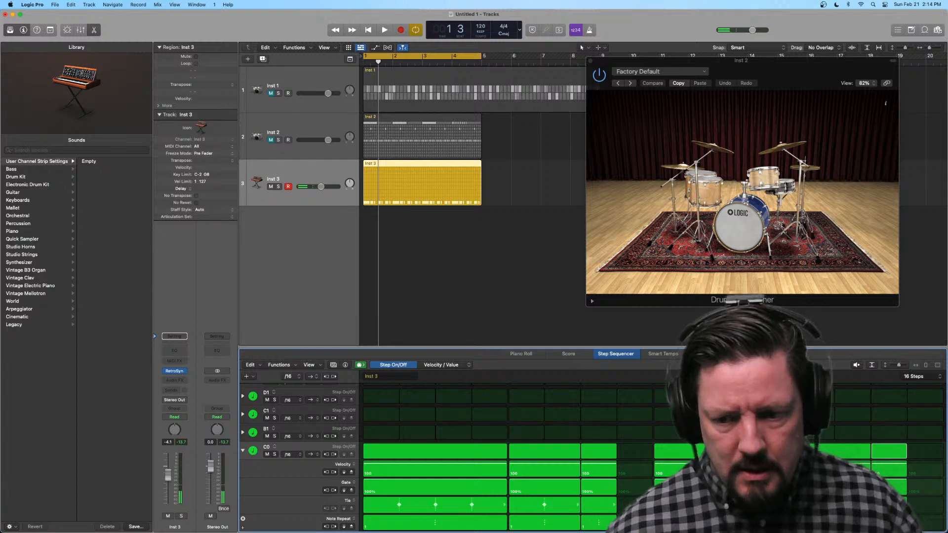
pyautogui.press('space')
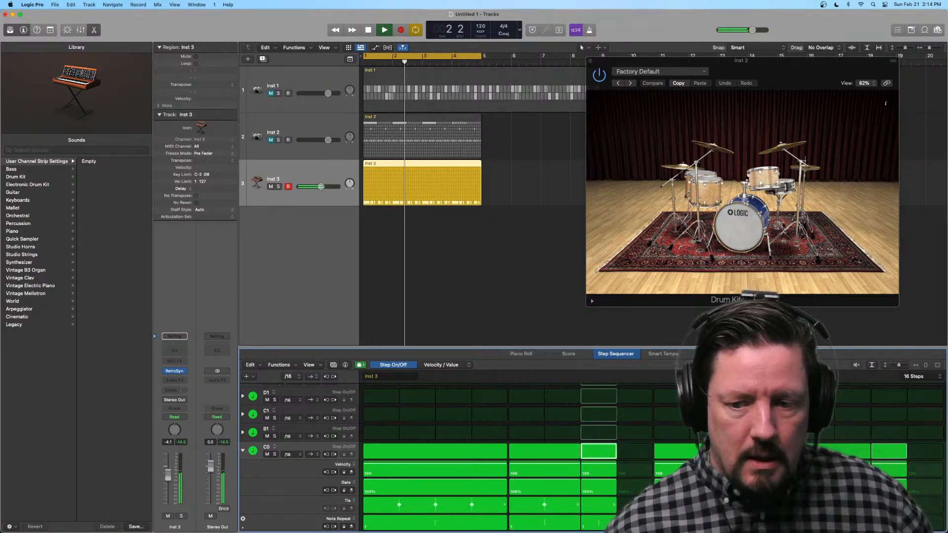
pyautogui.press('space')
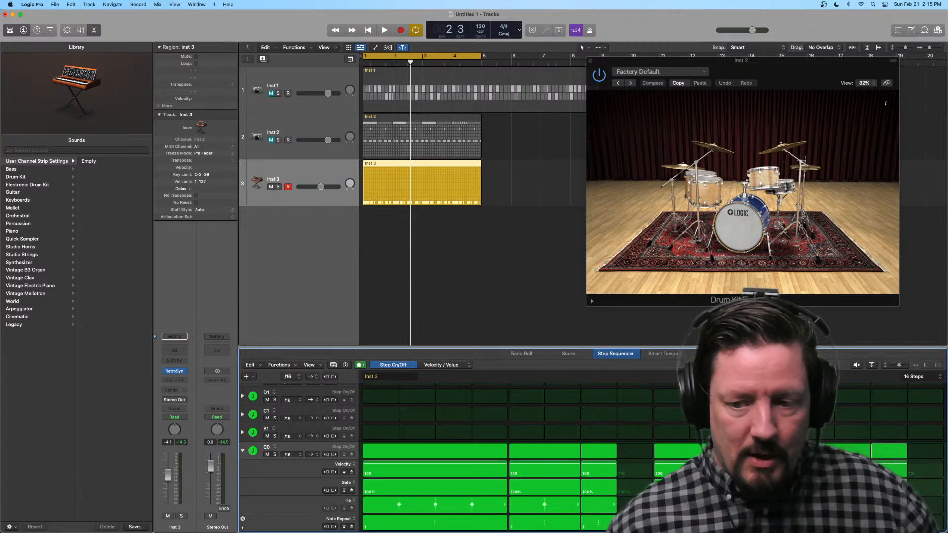
pyautogui.press('space')
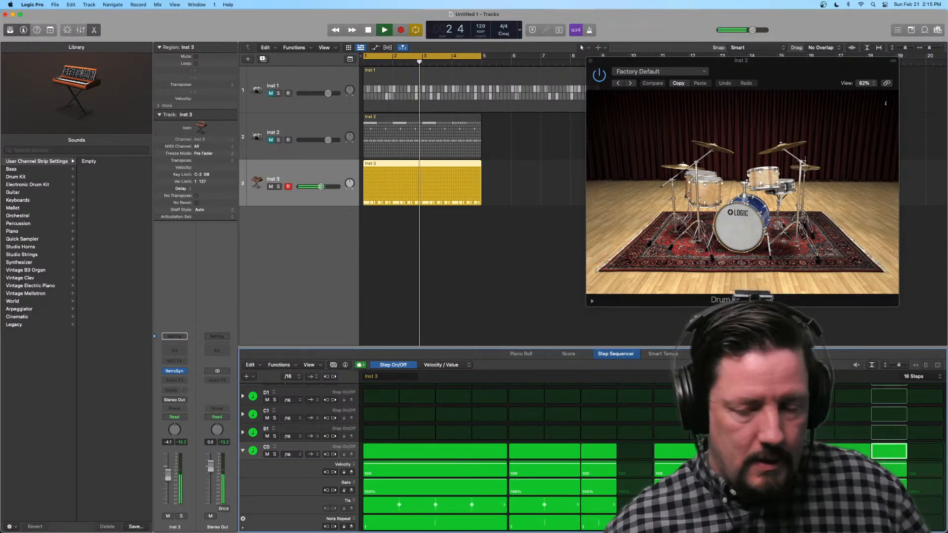
pyautogui.press('space')
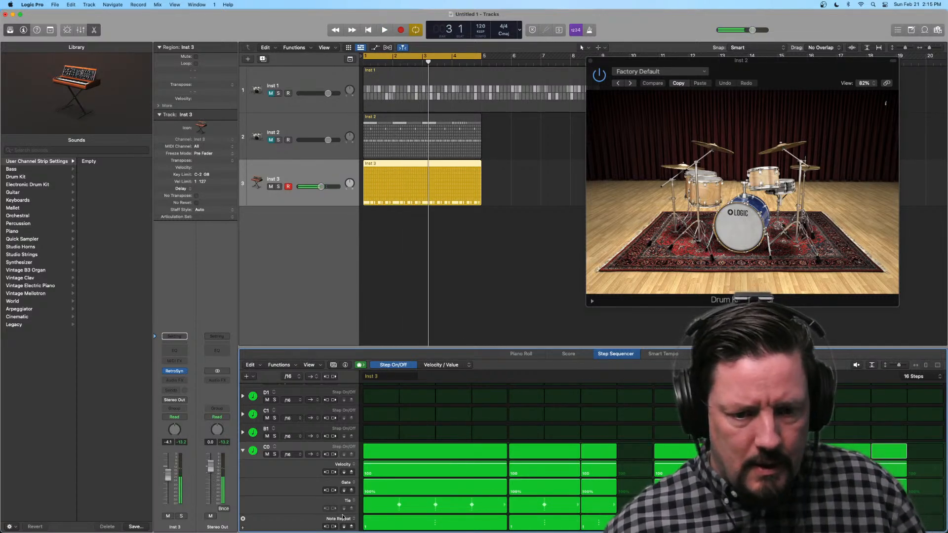
pyautogui.click(274, 450)
pyautogui.moveTo(291, 456)
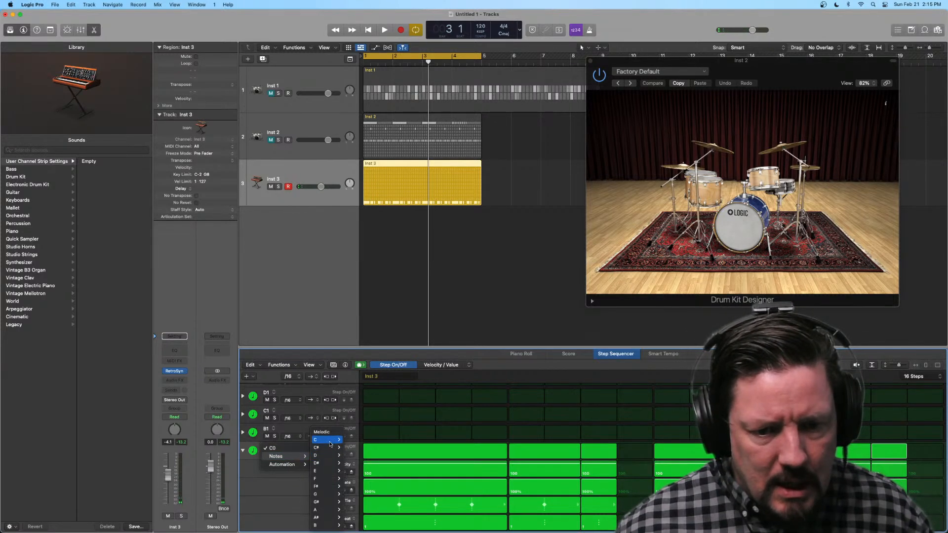
pyautogui.moveTo(331, 444)
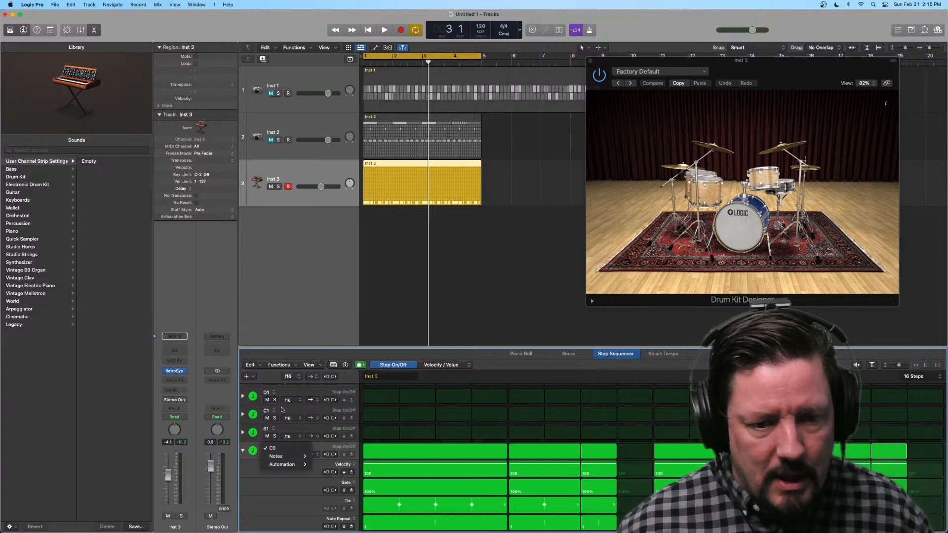
pyautogui.click(252, 469)
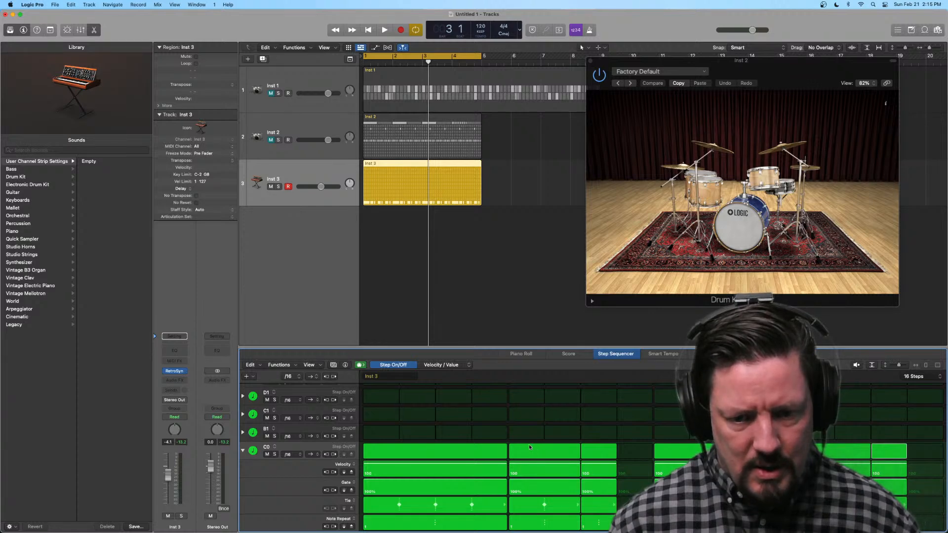
# Step: Reassign the Channel Pressure row to the Retro Synth filter's Cutoff automation
pyautogui.scroll(3, 529, 444)
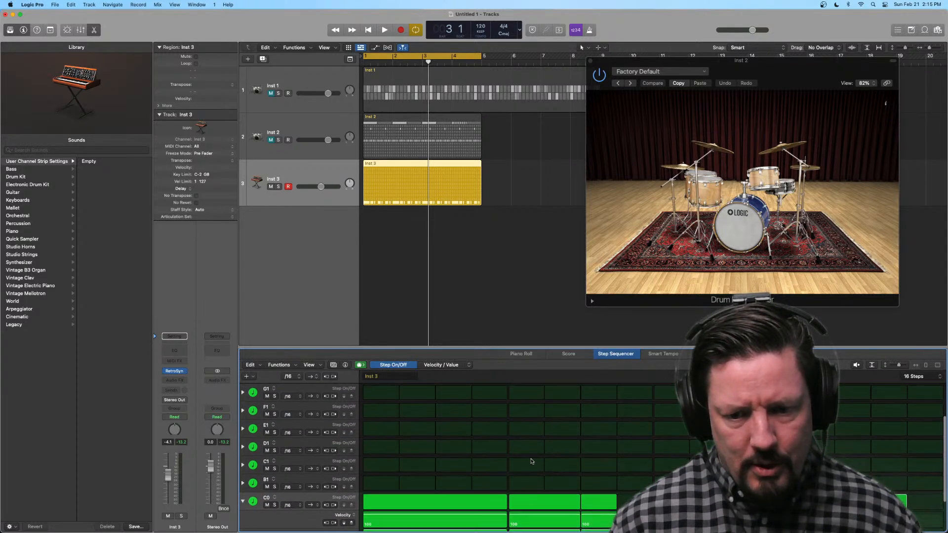
pyautogui.scroll(2, 531, 461)
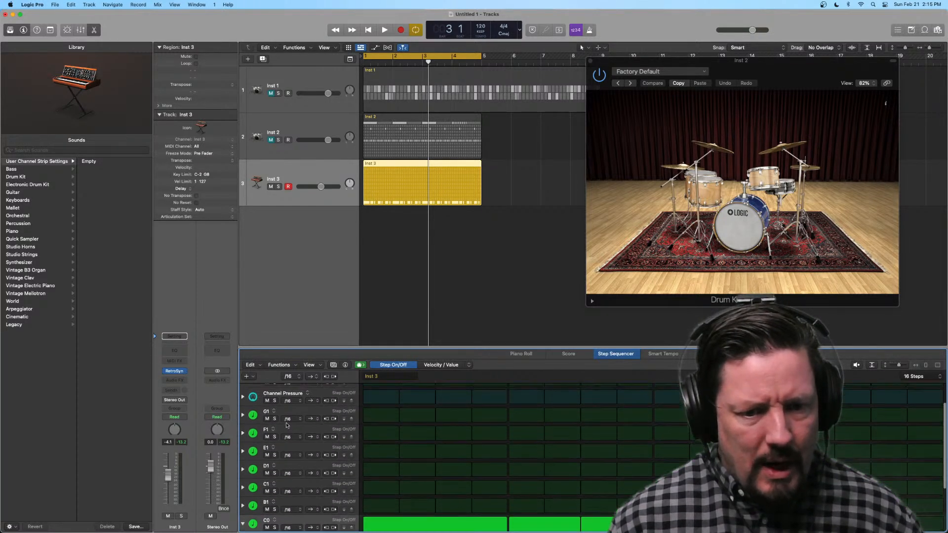
pyautogui.scroll(1, 289, 417)
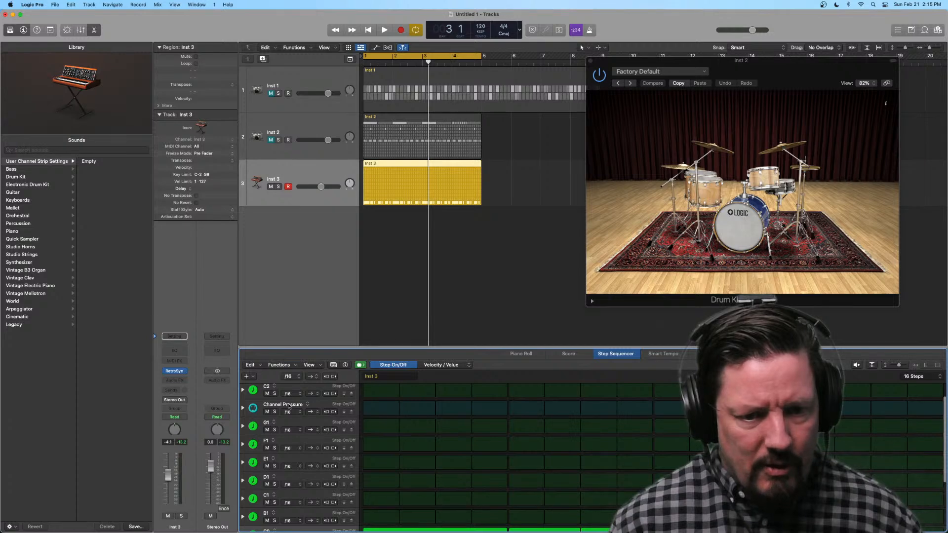
pyautogui.click(289, 406)
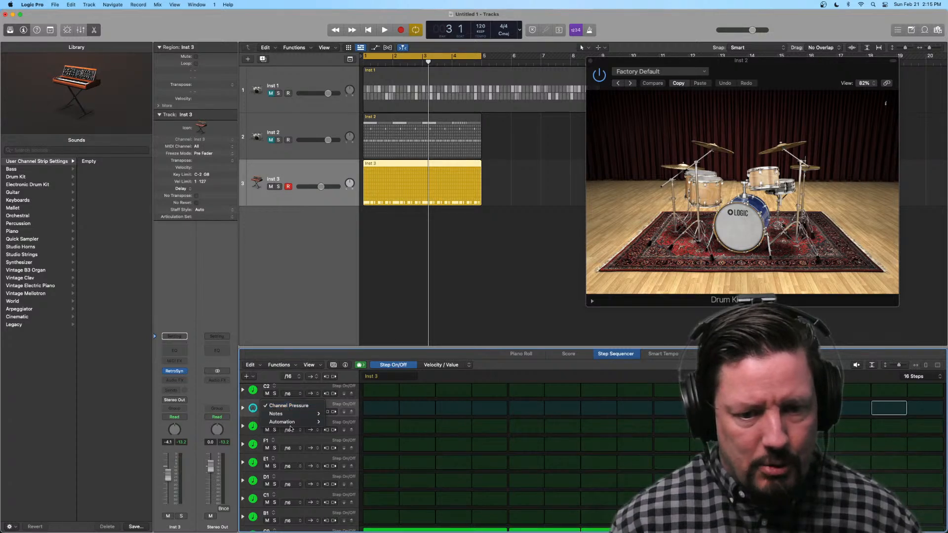
pyautogui.moveTo(292, 423)
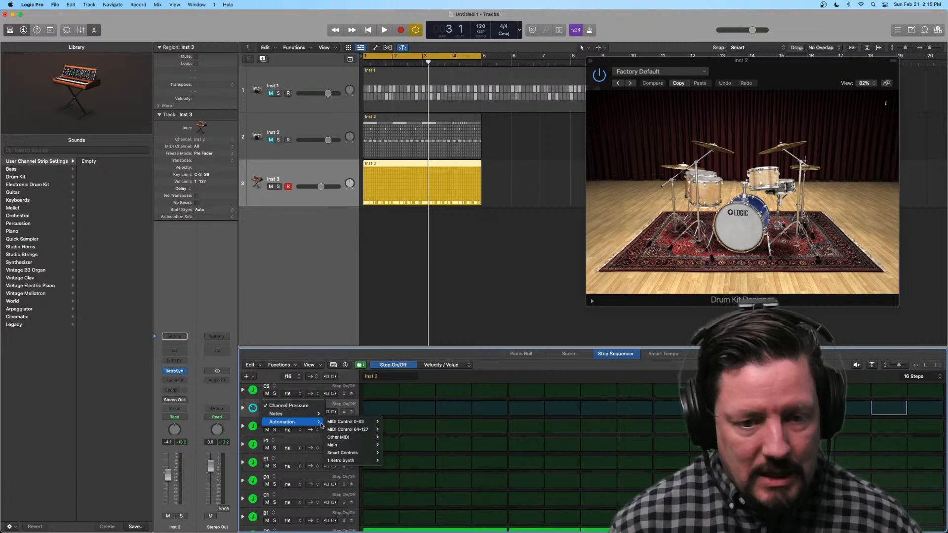
pyautogui.moveTo(350, 454)
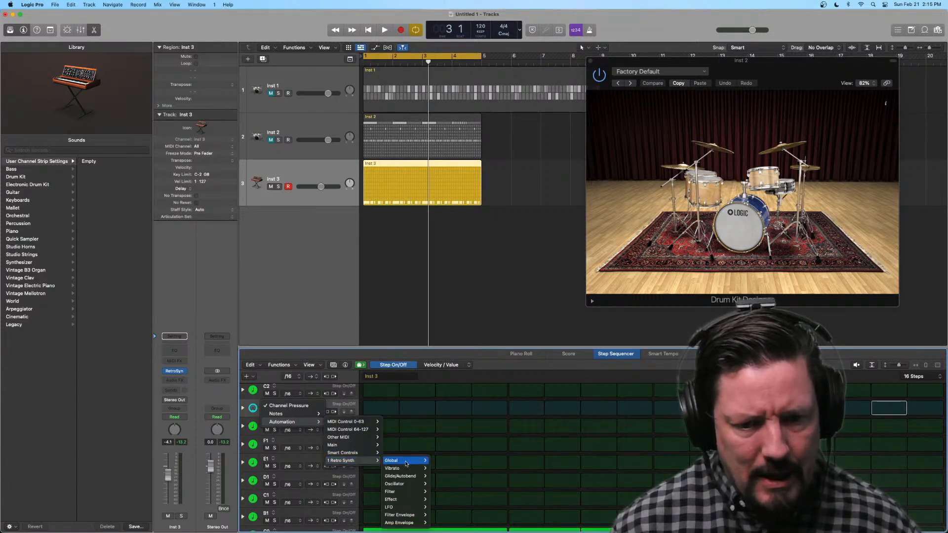
pyautogui.moveTo(412, 464)
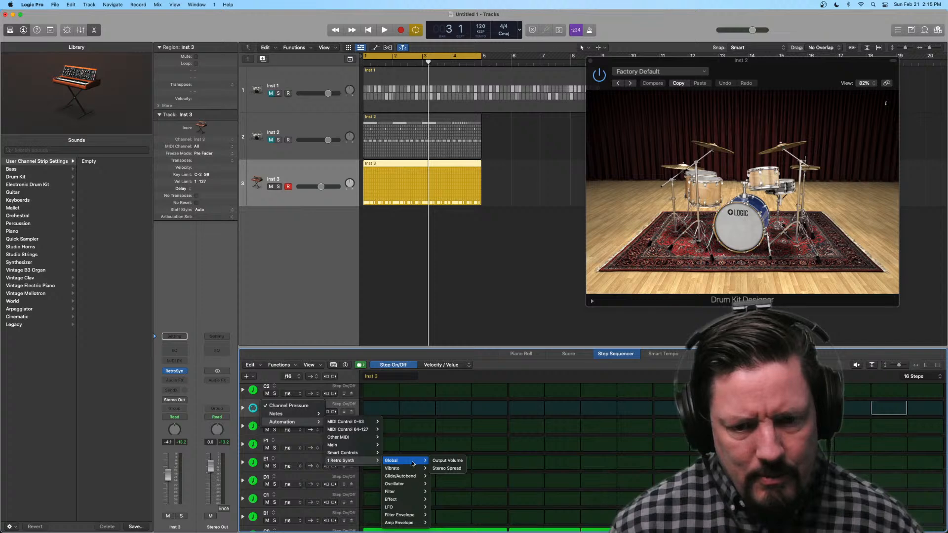
pyautogui.moveTo(404, 492)
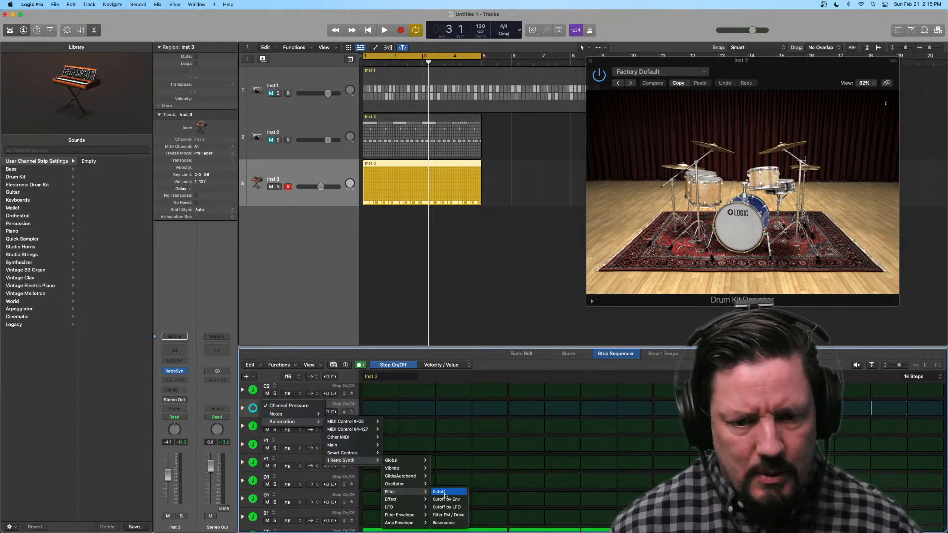
pyautogui.click(446, 495)
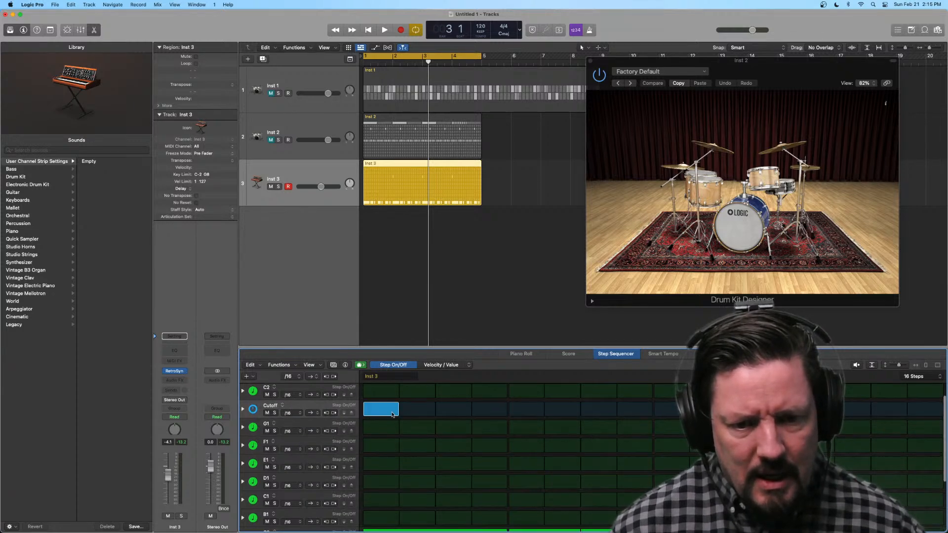
# Step: Activate all 16 steps of the Cutoff row and expand it with an added Tie sub-row
pyautogui.moveTo(392, 415)
pyautogui.mouseDown()
pyautogui.moveTo(664, 423)
pyautogui.moveTo(600, 416)
pyautogui.moveTo(619, 433)
pyautogui.moveTo(926, 415)
pyautogui.mouseUp()
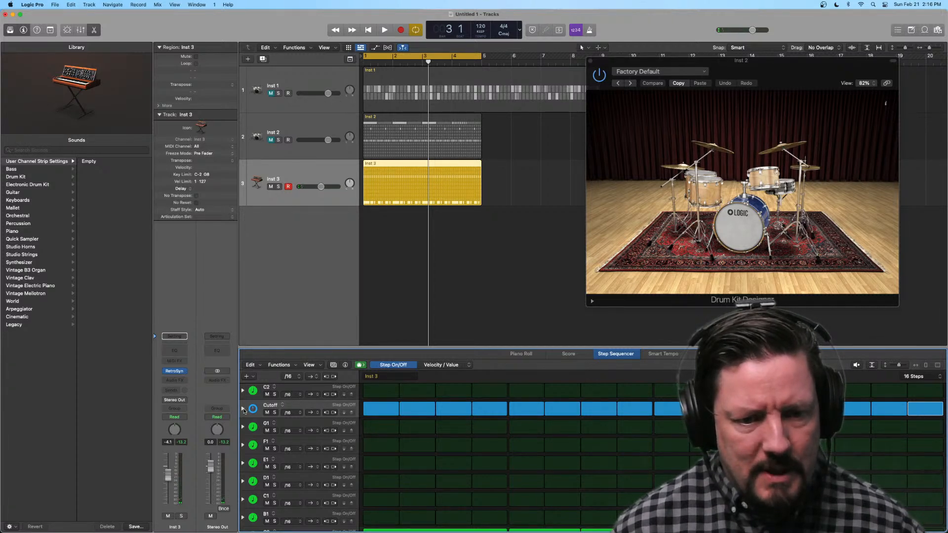
pyautogui.click(243, 409)
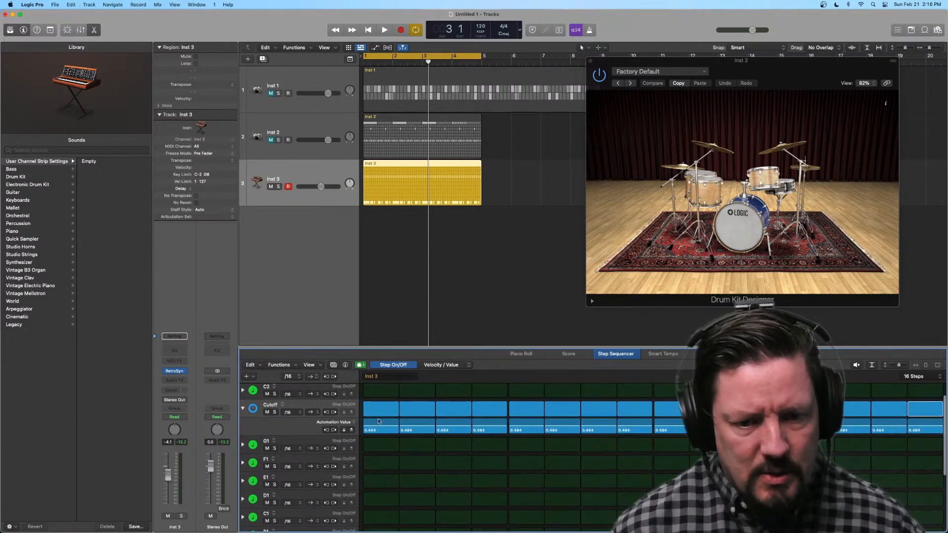
pyautogui.click(243, 433)
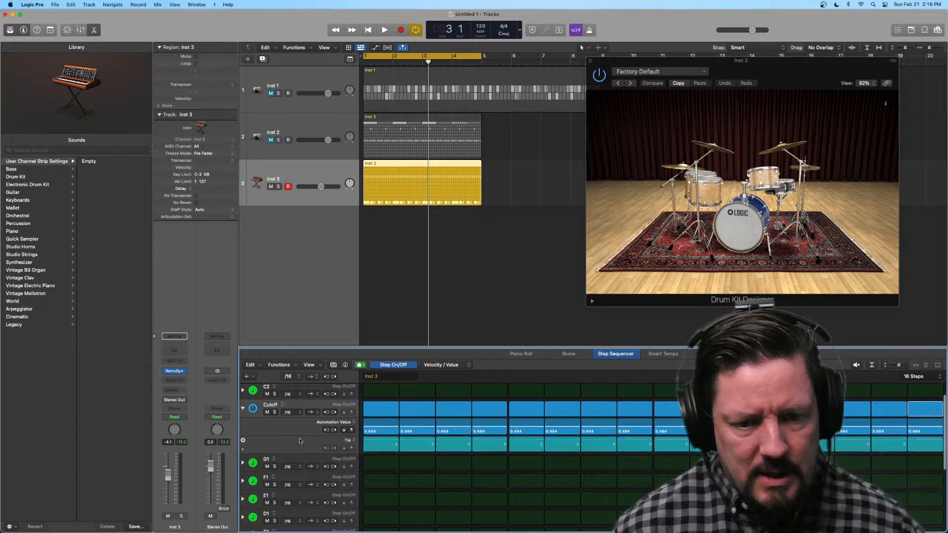
# Step: Tie all 16 Cutoff steps together and raise their shared automation value to about 0.65
pyautogui.moveTo(386, 443); pyautogui.dragTo(928, 446)
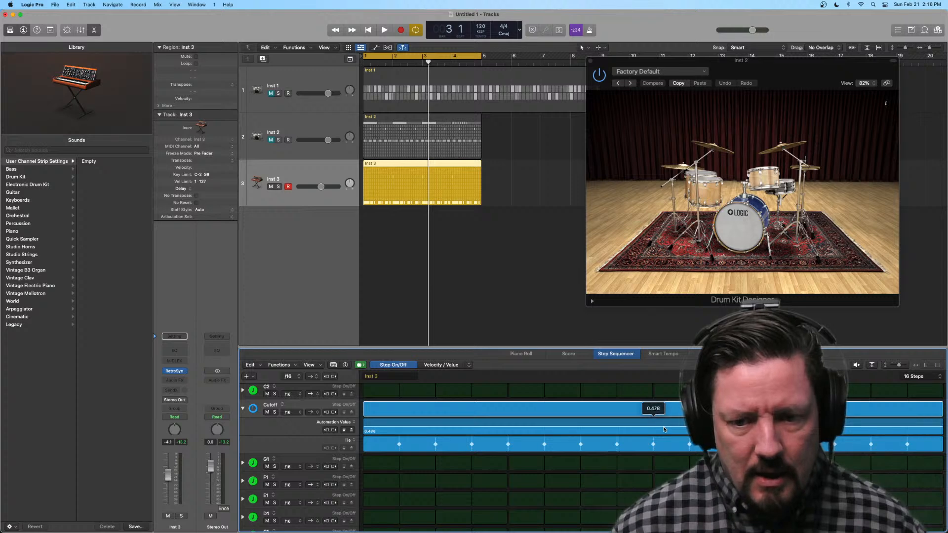
pyautogui.moveTo(364, 432); pyautogui.dragTo(474, 426)
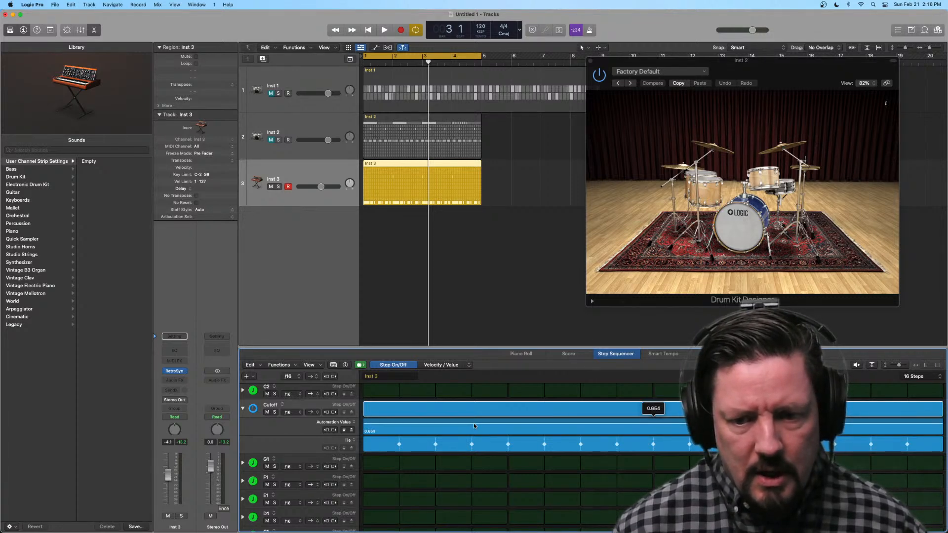
pyautogui.rightClick(457, 428)
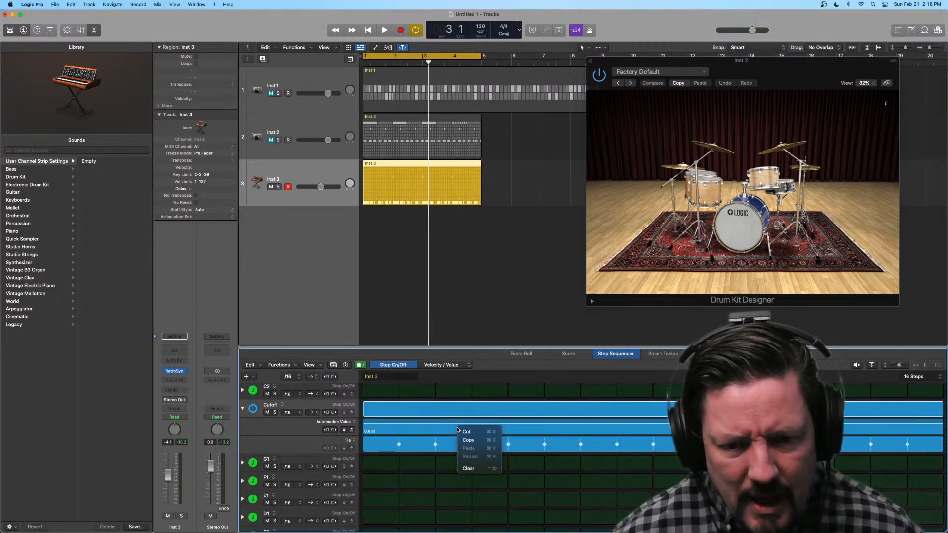
pyautogui.click(436, 429)
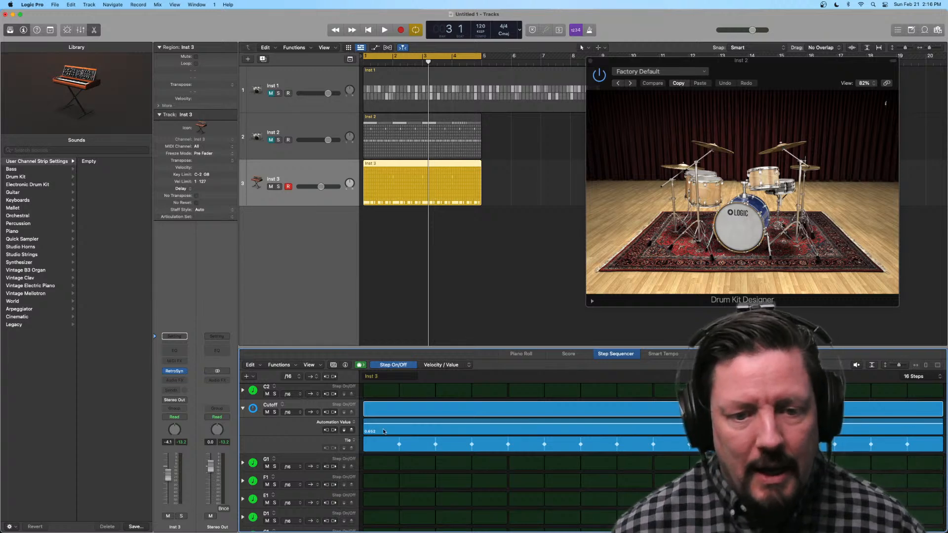
# Step: Untie the Cutoff steps with individual automation values, rising through the first six steps and falling over the last ones, and audition the sweep
pyautogui.moveTo(941, 445)
pyautogui.mouseDown()
pyautogui.moveTo(380, 439)
pyautogui.moveTo(606, 424)
pyautogui.moveTo(666, 431)
pyautogui.mouseUp()
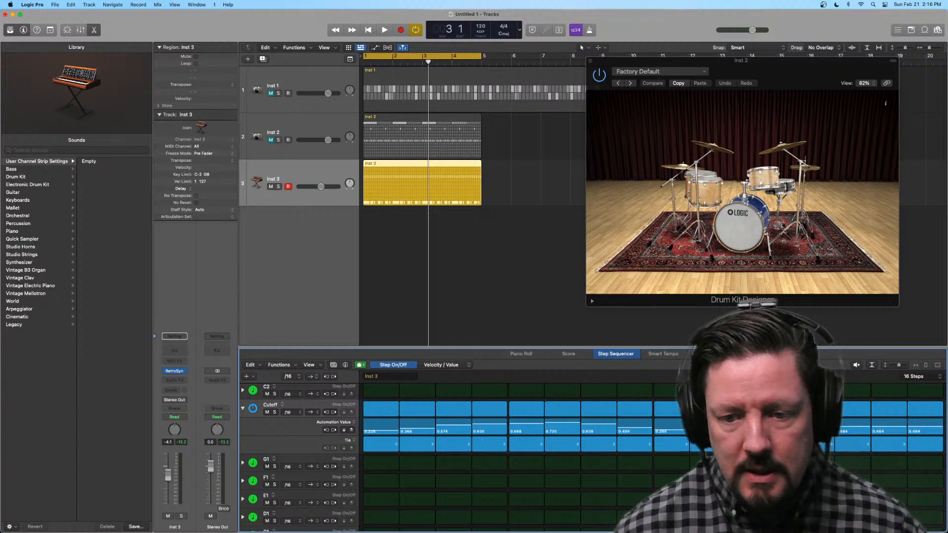
pyautogui.moveTo(848, 424); pyautogui.dragTo(914, 433)
pyautogui.press('space')
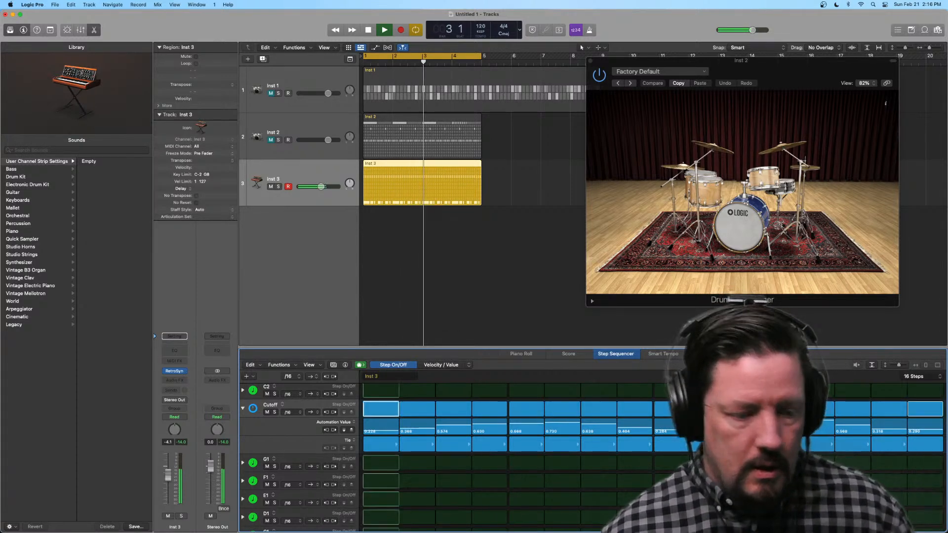
pyautogui.press('space')
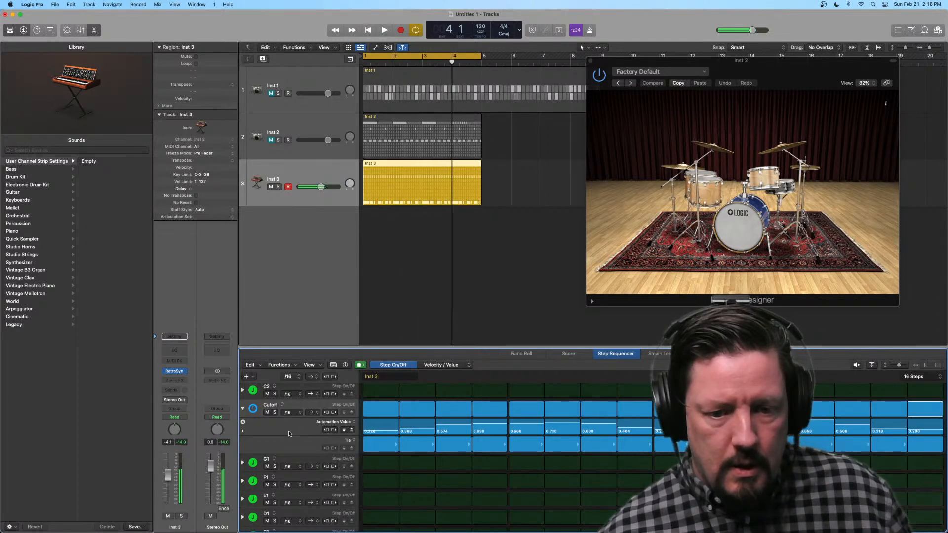
# Step: Reassign the C0 row to the melodic note F2 and play the pattern with the Cutoff automation row in view
pyautogui.scroll(-5, 289, 430)
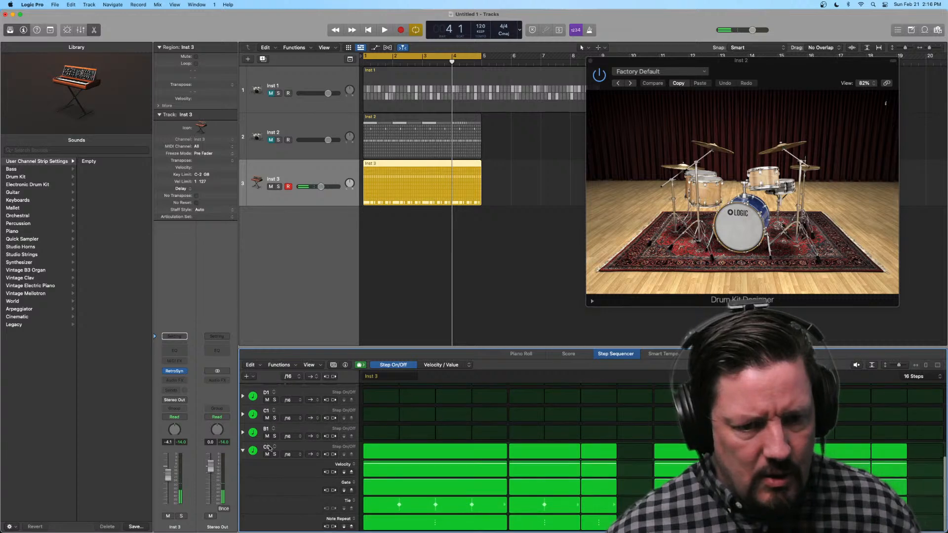
pyautogui.click(271, 447)
pyautogui.moveTo(287, 457)
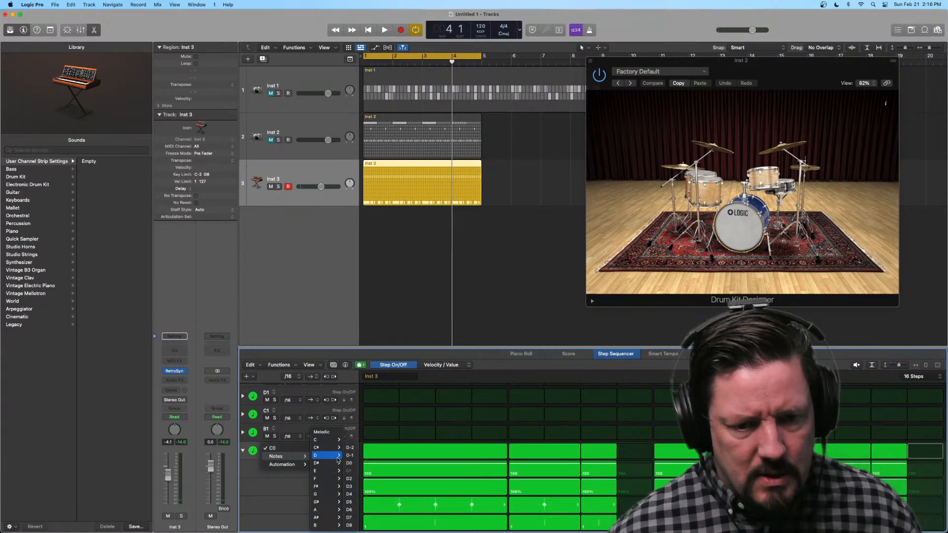
pyautogui.moveTo(338, 478)
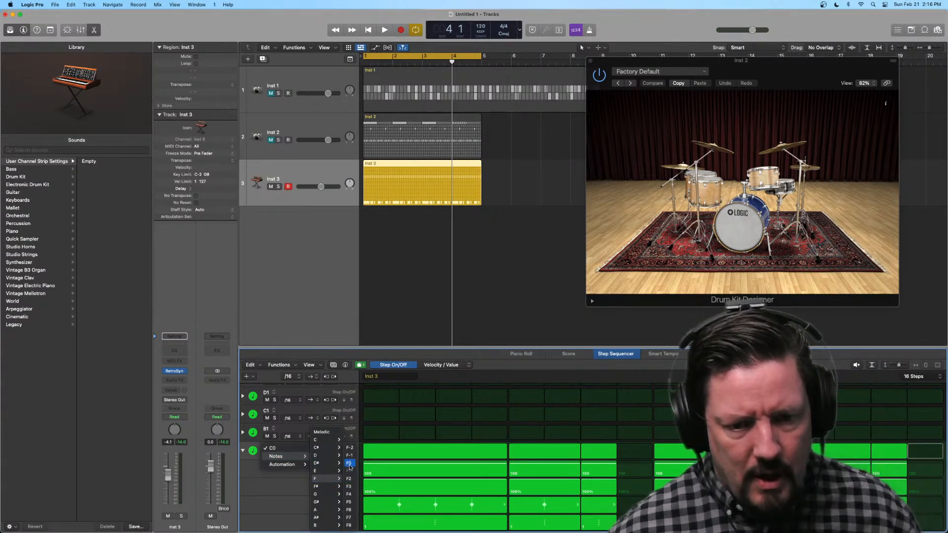
pyautogui.click(349, 478)
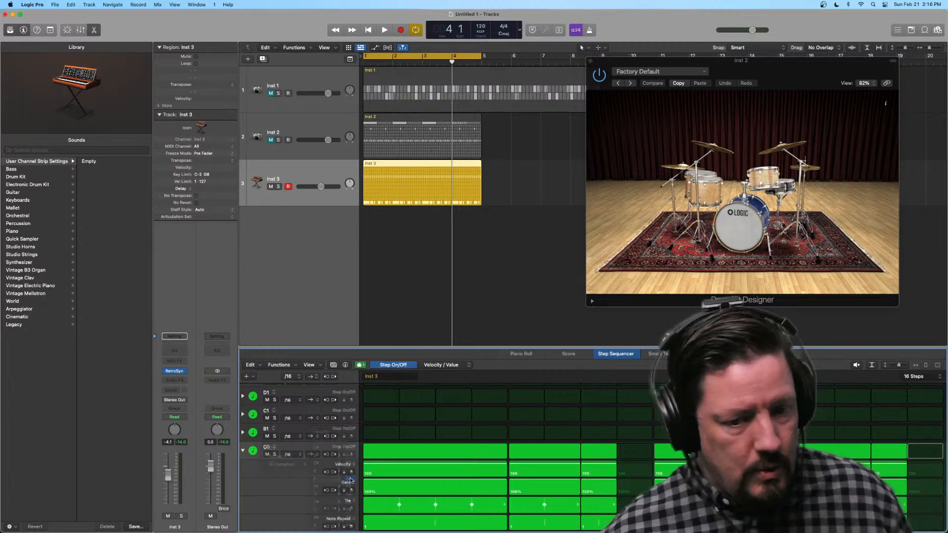
pyautogui.press('space')
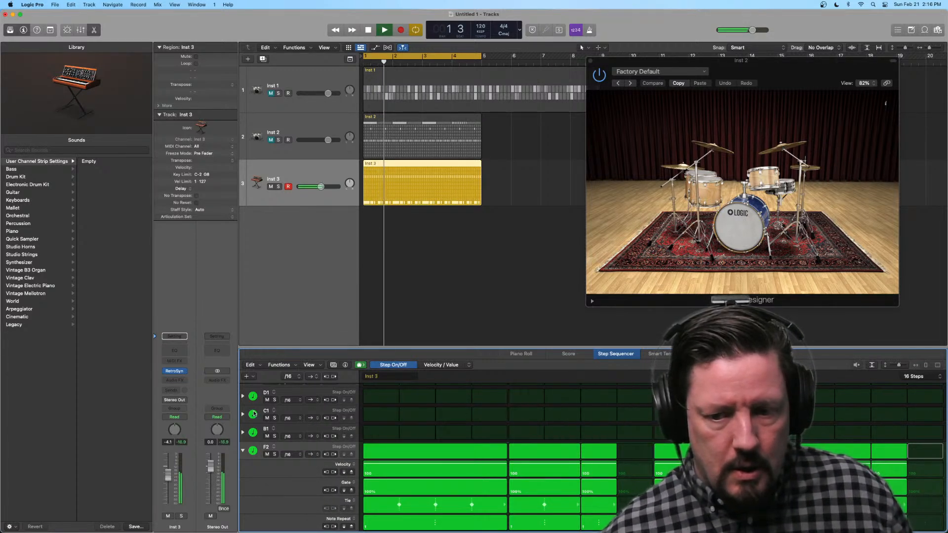
pyautogui.scroll(7, 415, 409)
pyautogui.scroll(-1, 416, 413)
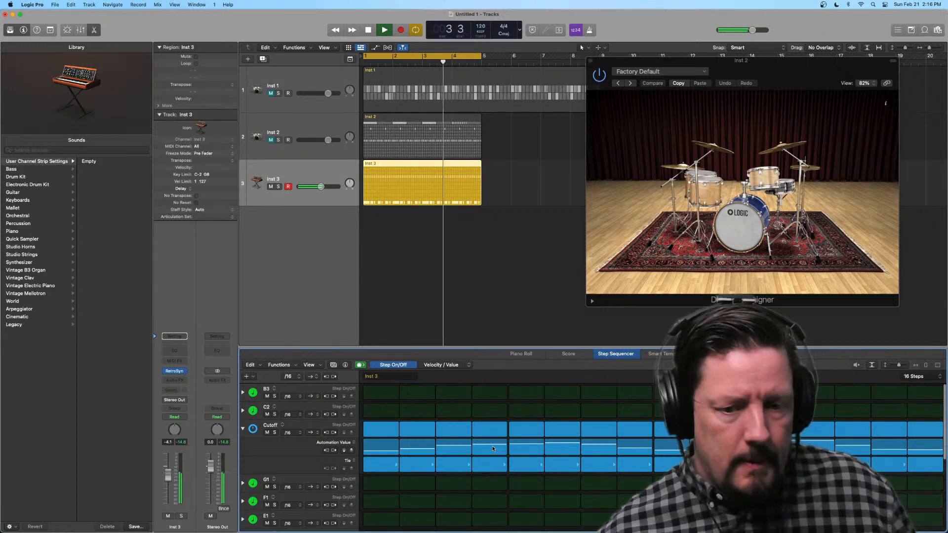
# Step: Set the Cutoff row's step rate to /8 and audition the slower automation against the pattern
pyautogui.press('space')
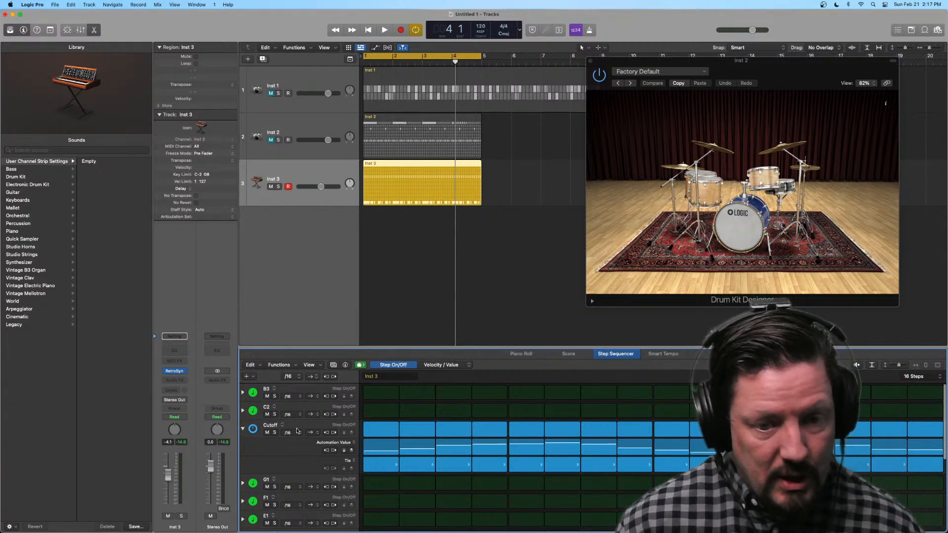
pyautogui.click(295, 433)
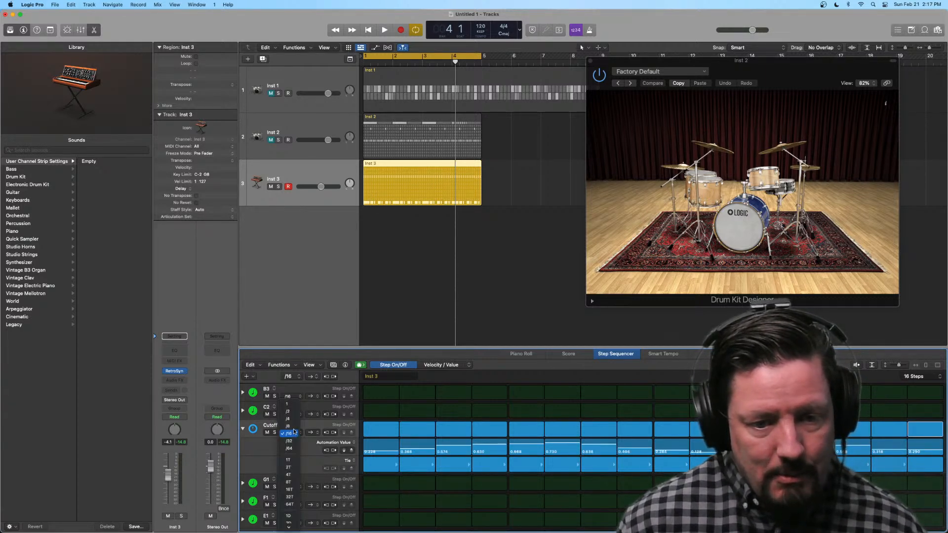
pyautogui.click(296, 427)
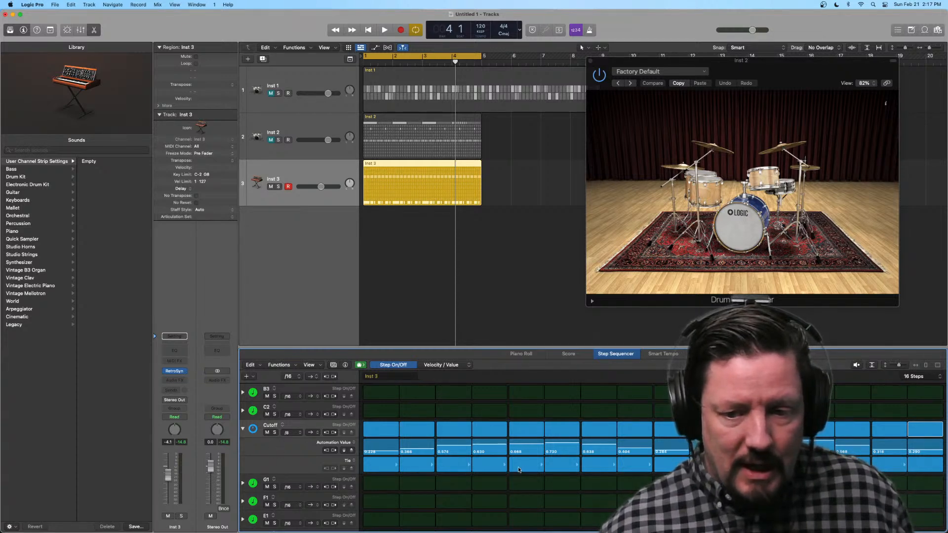
pyautogui.press('space')
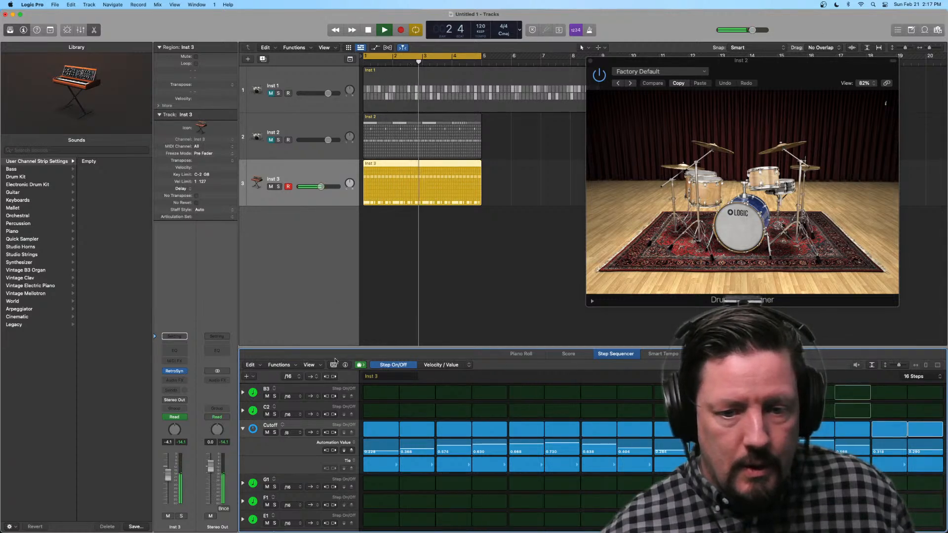
pyautogui.press('space')
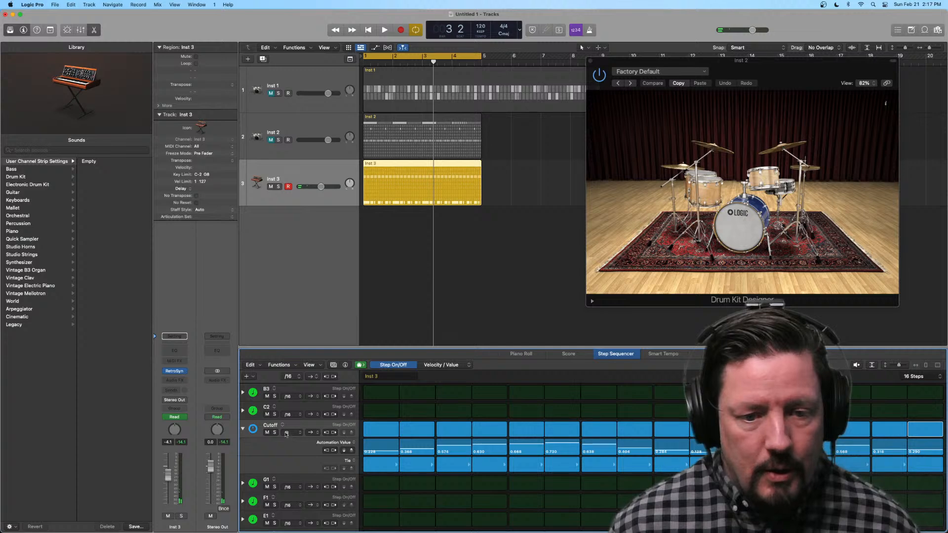
pyautogui.click(287, 433)
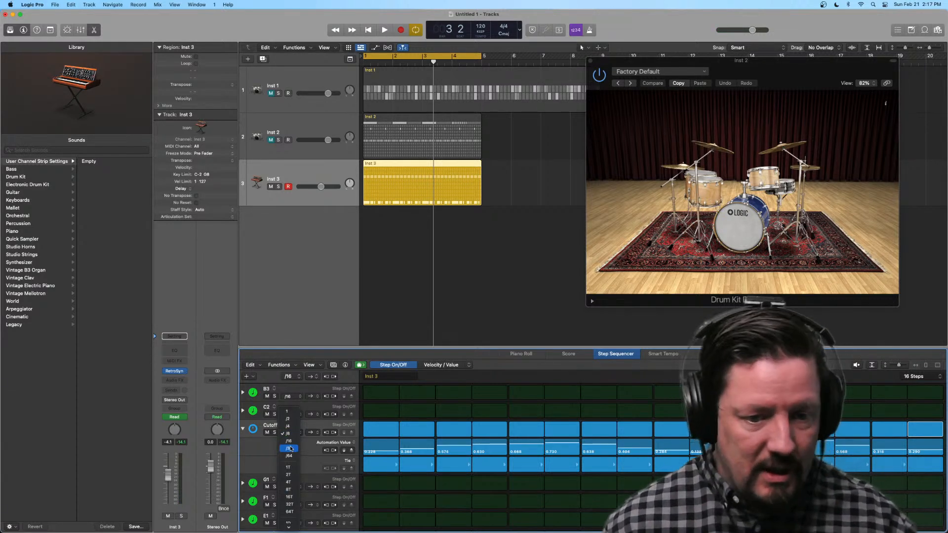
pyautogui.press('Escape')
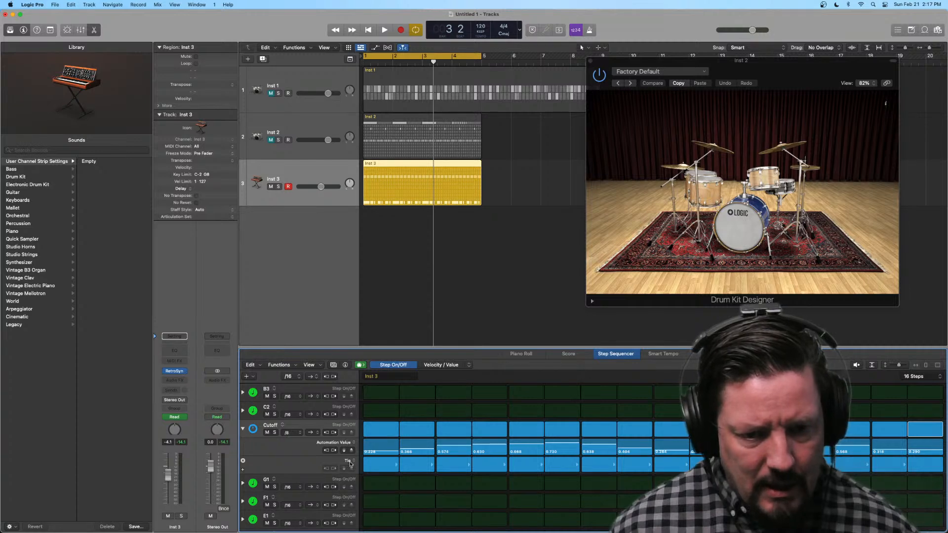
pyautogui.click(351, 461)
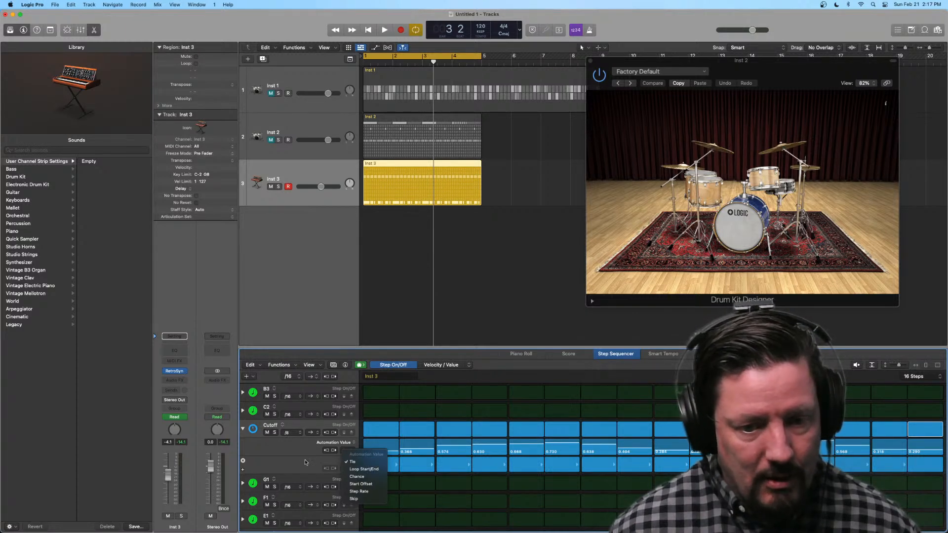
pyautogui.click(292, 450)
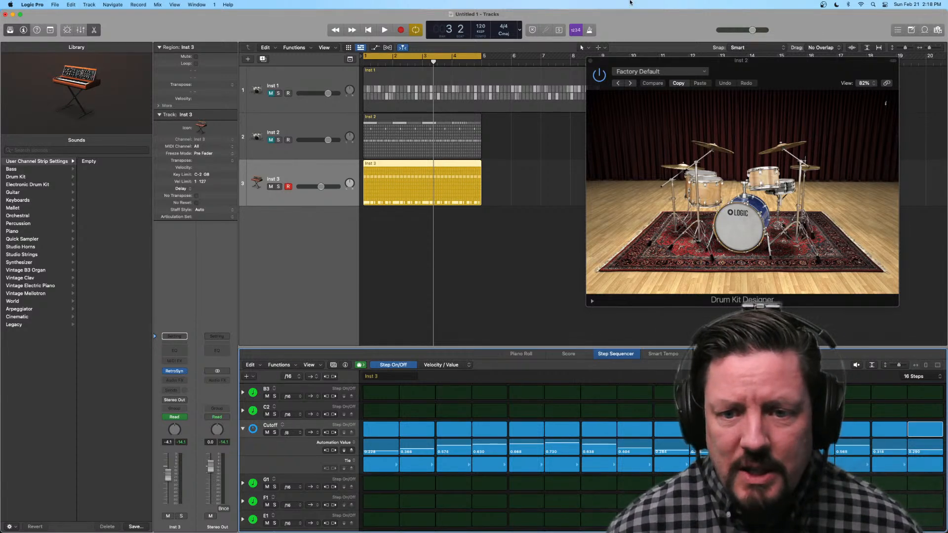
# Step: Close the Drum Kit Designer window and unmute the Inst 2 and Inst 1 tracks
pyautogui.moveTo(751, 68); pyautogui.dragTo(786, 88)
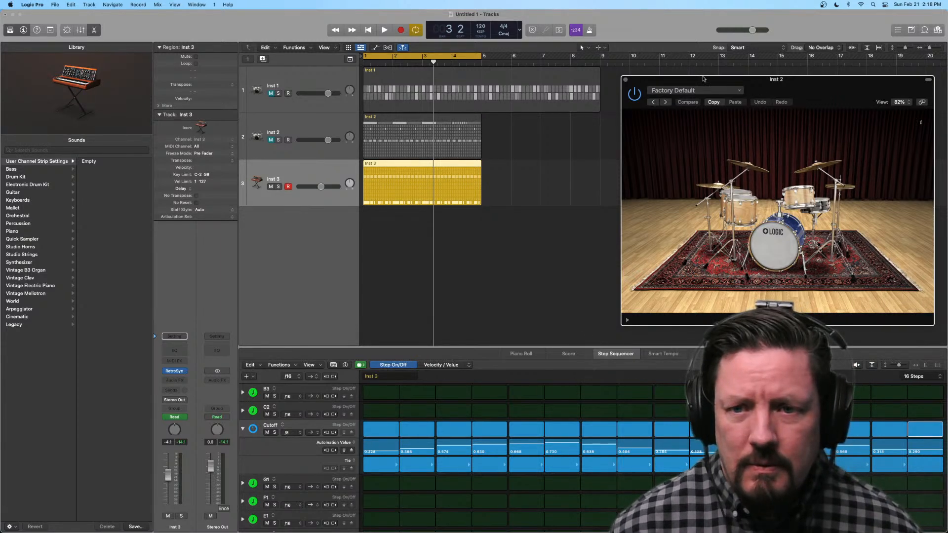
pyautogui.click(625, 80)
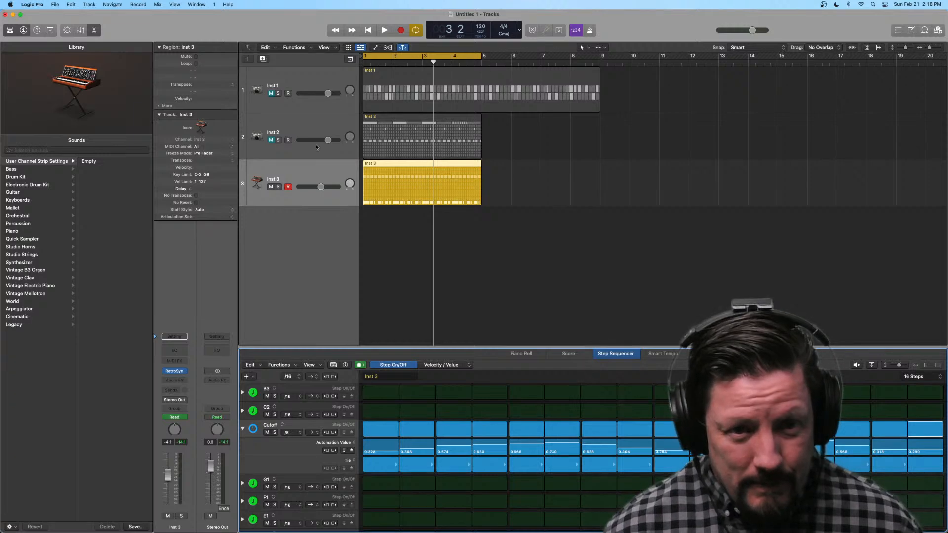
pyautogui.click(271, 140)
pyautogui.click(270, 93)
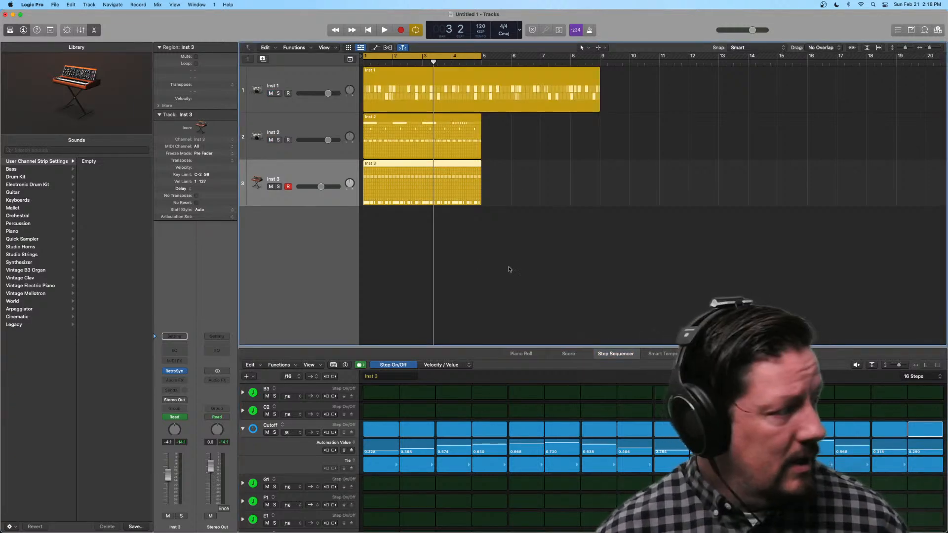
# Step: Delete the Inst 1, Inst 2 and Inst 3 tracks together with their pattern regions
pyautogui.moveTo(535, 274); pyautogui.dragTo(377, 81)
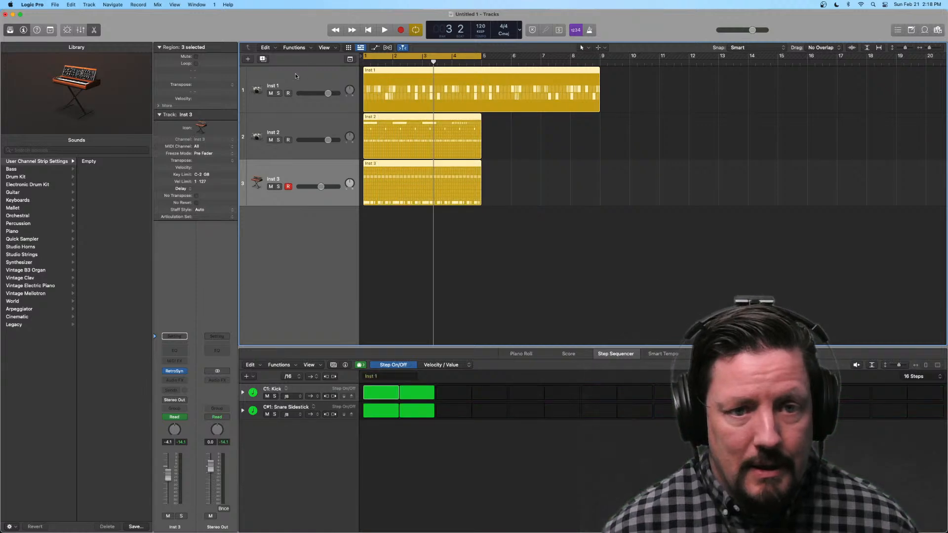
pyautogui.click(296, 77)
pyautogui.press('Delete')
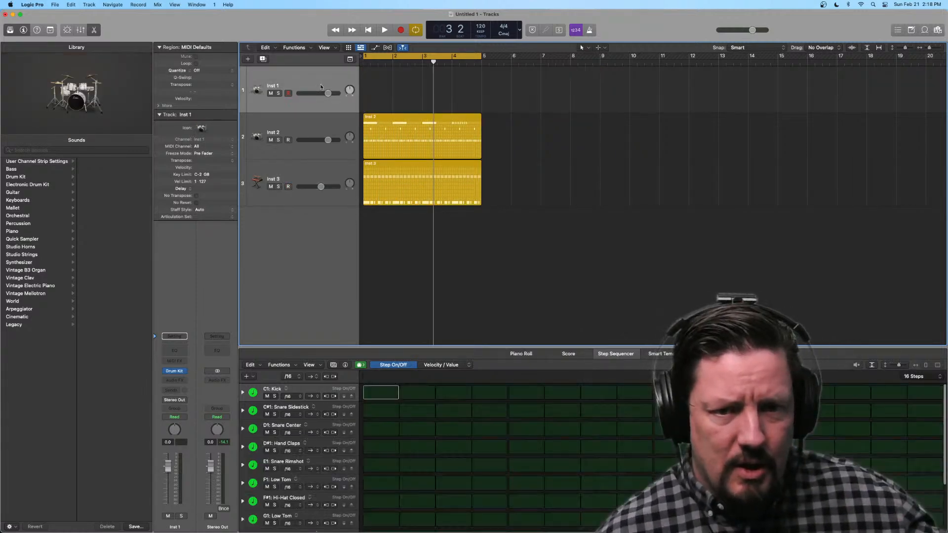
pyautogui.press('super+Delete')
pyautogui.press('Delete')
pyautogui.press('super+Delete')
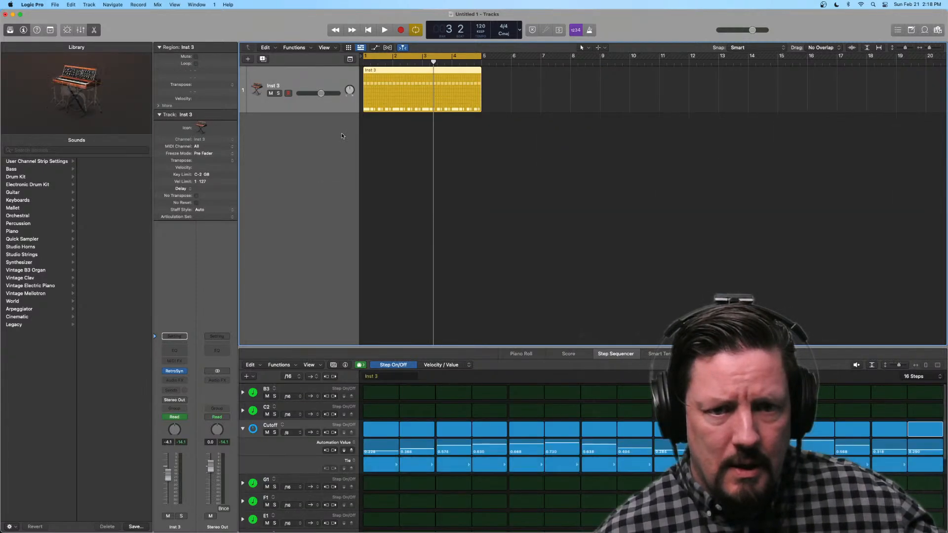
pyautogui.press('Delete')
pyautogui.press('super+Delete')
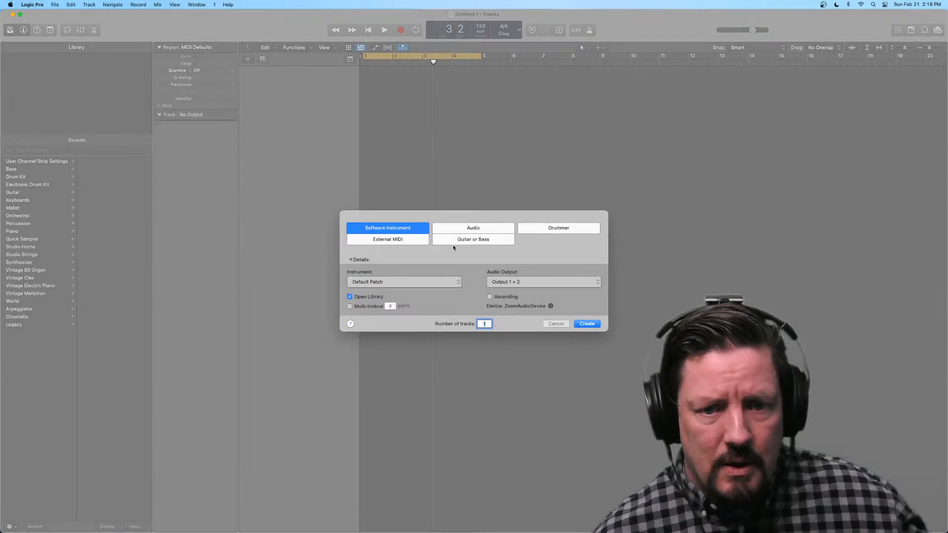
# Step: Create one software instrument track, load Drum Machine Designer on it and move its window clear of the track headers
pyautogui.click(587, 323)
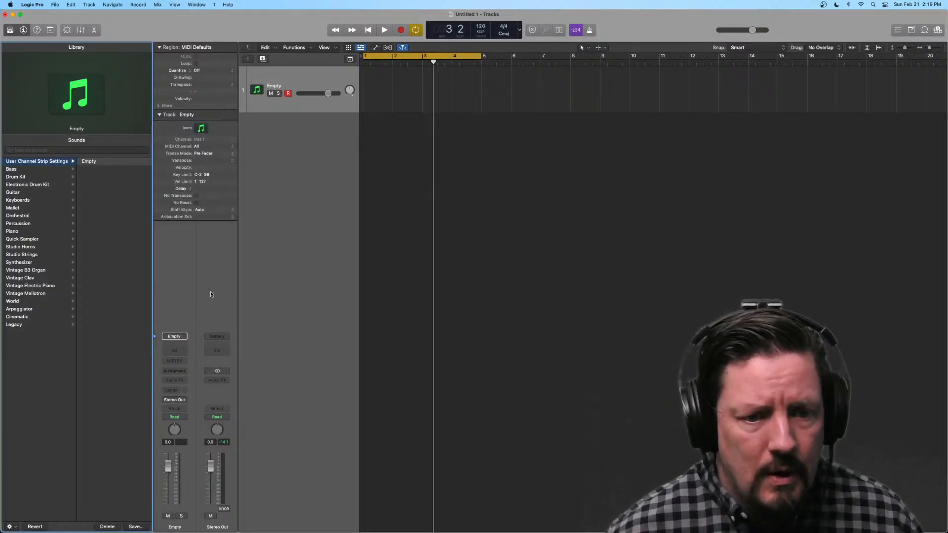
pyautogui.click(176, 370)
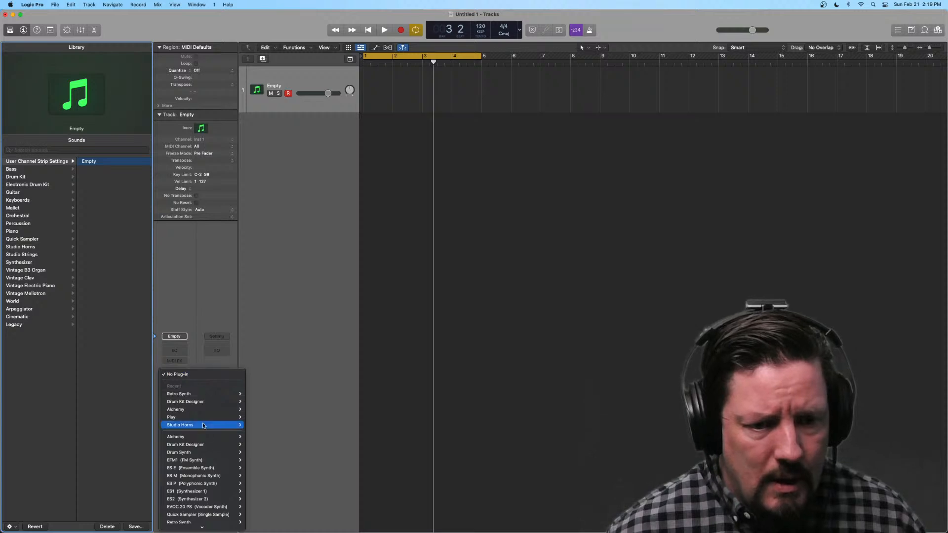
pyautogui.scroll(-5, 209, 447)
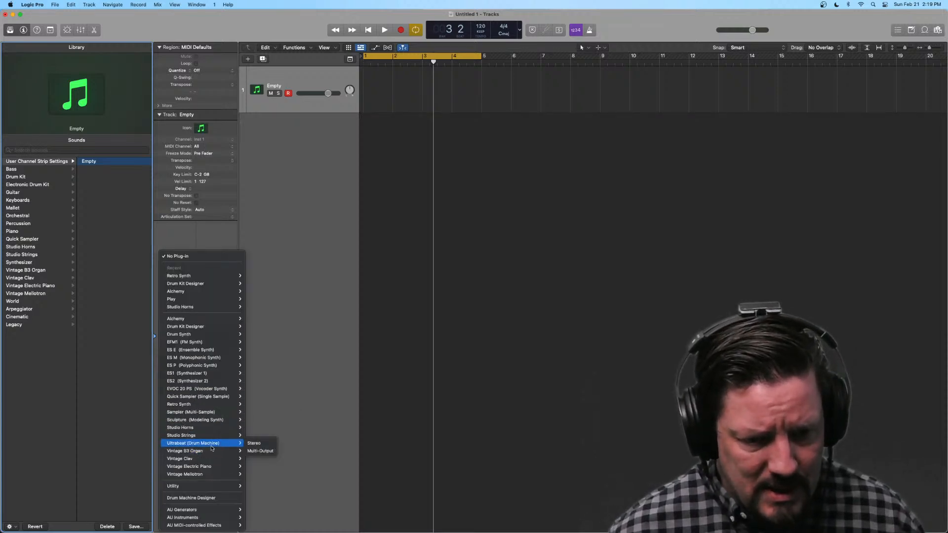
pyautogui.click(207, 498)
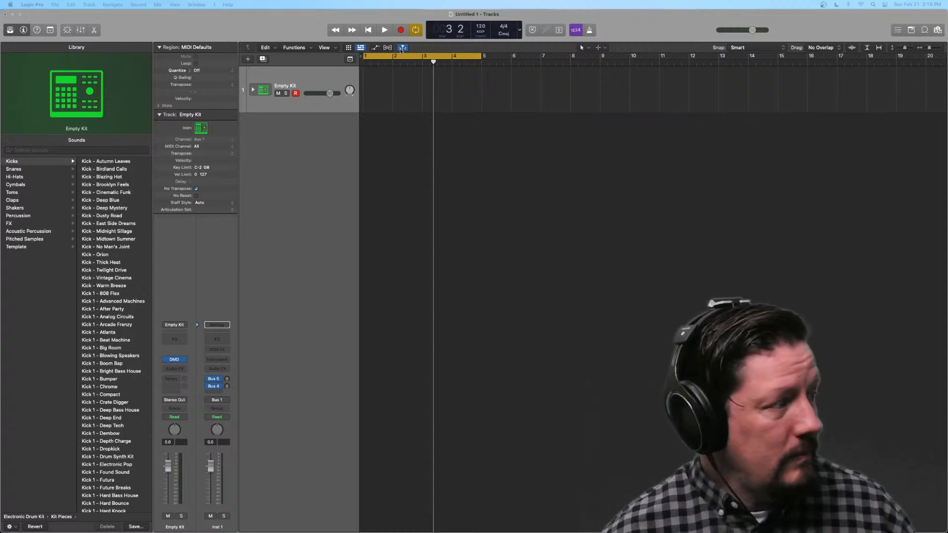
pyautogui.moveTo(321, 104); pyautogui.dragTo(631, 143)
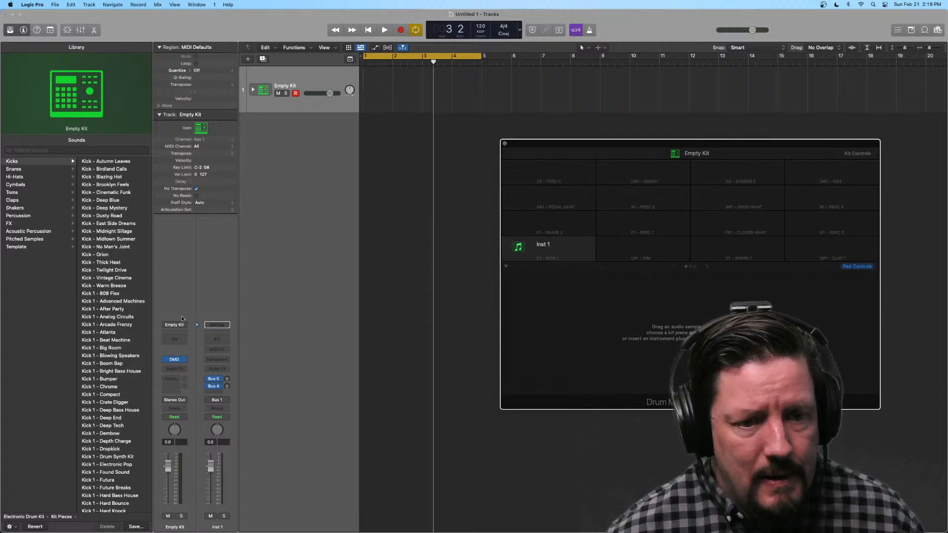
# Step: Load the 808 Flex electronic drum kit and try its Shaker, Zone FX 1 and Zone FX 2 pads
pyautogui.click(157, 327)
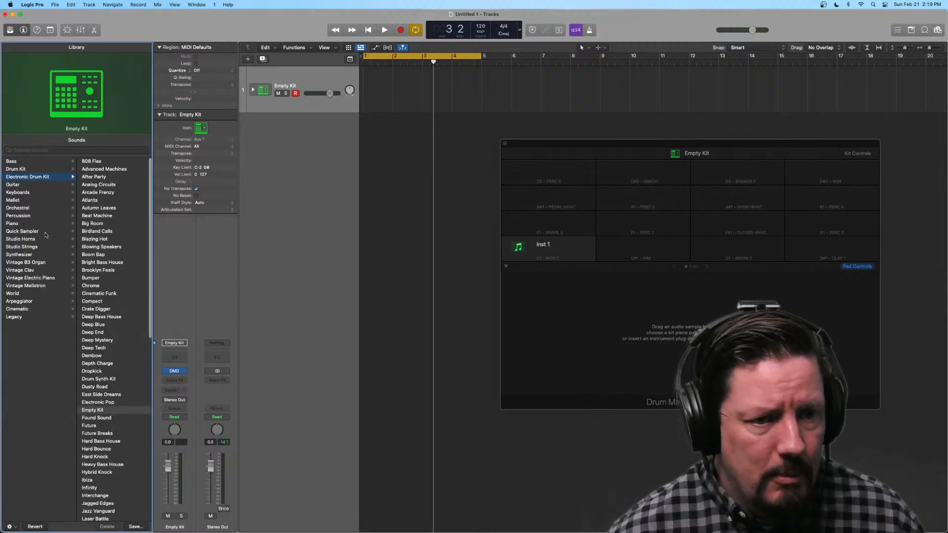
pyautogui.click(115, 162)
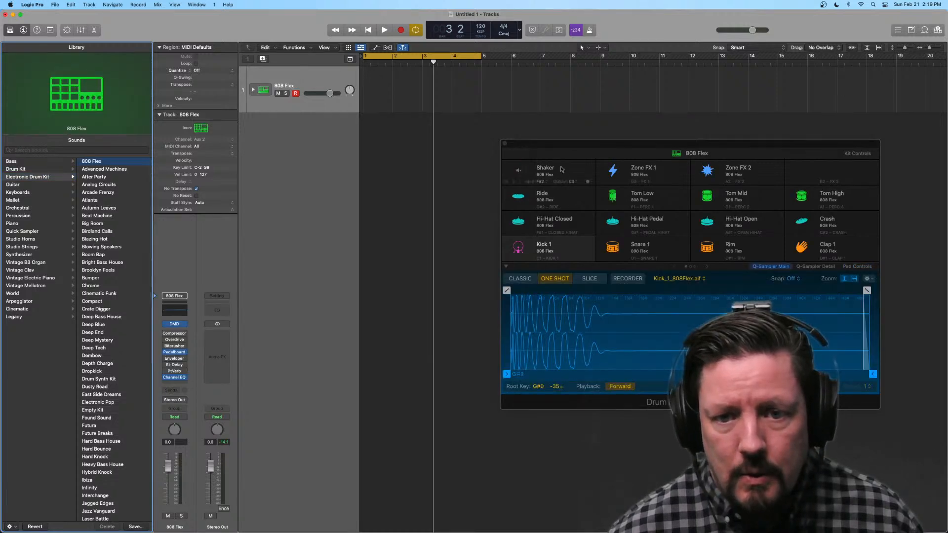
pyautogui.click(562, 169)
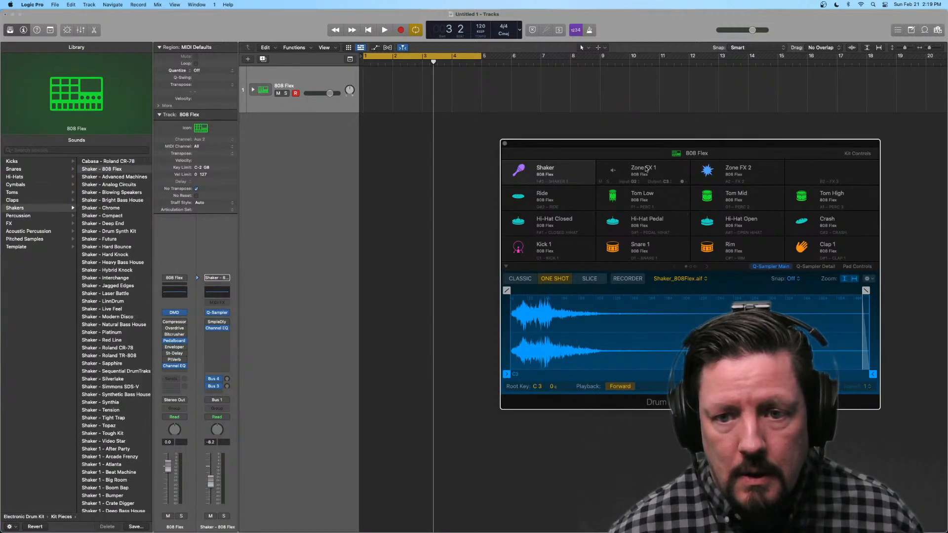
pyautogui.click(646, 169)
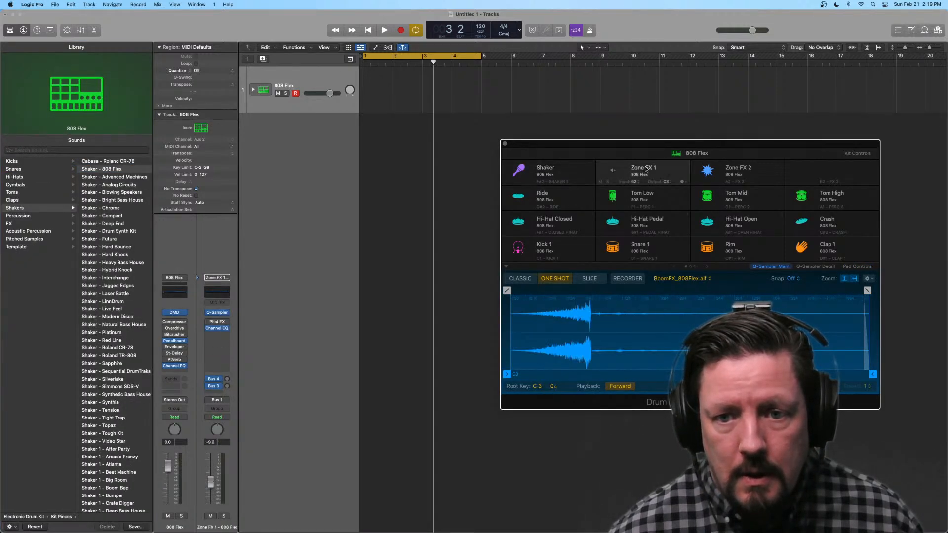
pyautogui.click(741, 173)
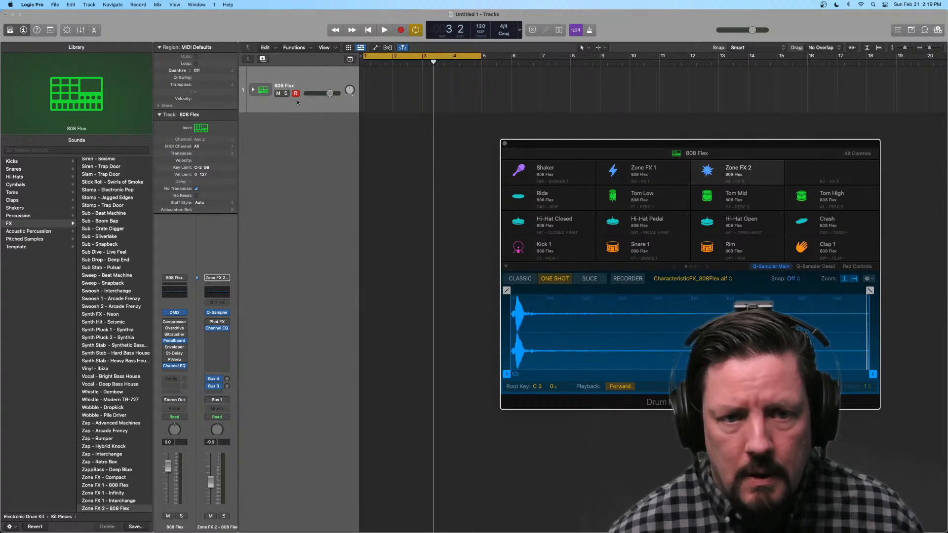
# Step: Check the Shaker pad with the 808 Flex track temporarily soloed, and turn solo back off
pyautogui.click(280, 96)
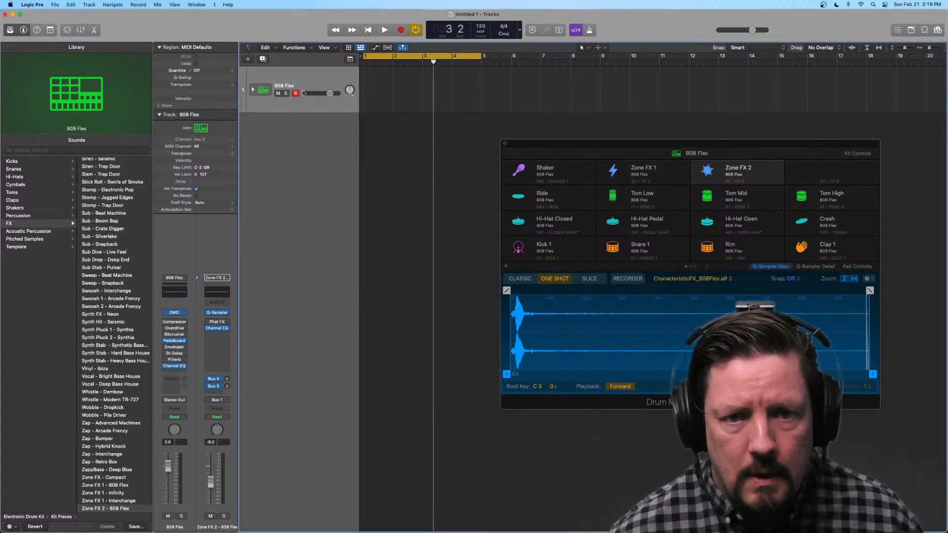
pyautogui.click(286, 94)
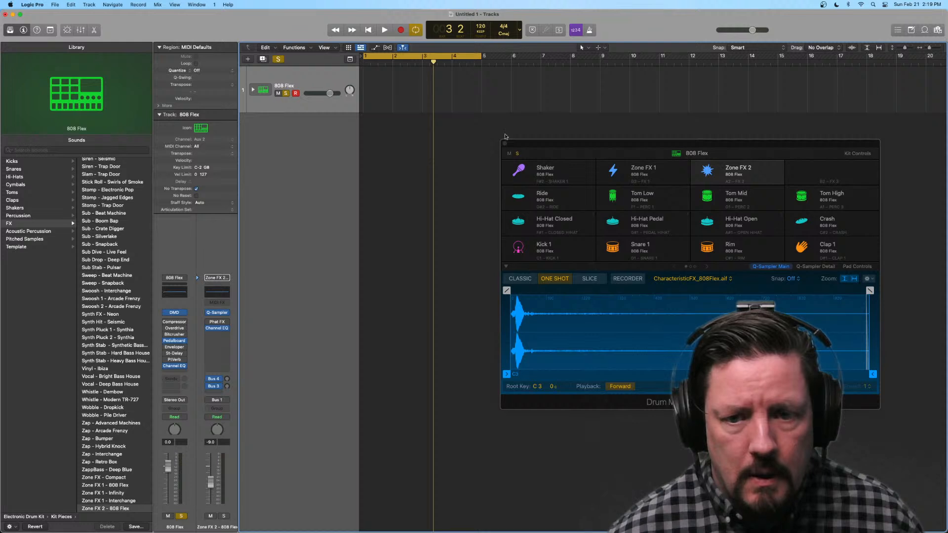
pyautogui.click(566, 172)
pyautogui.click(566, 172)
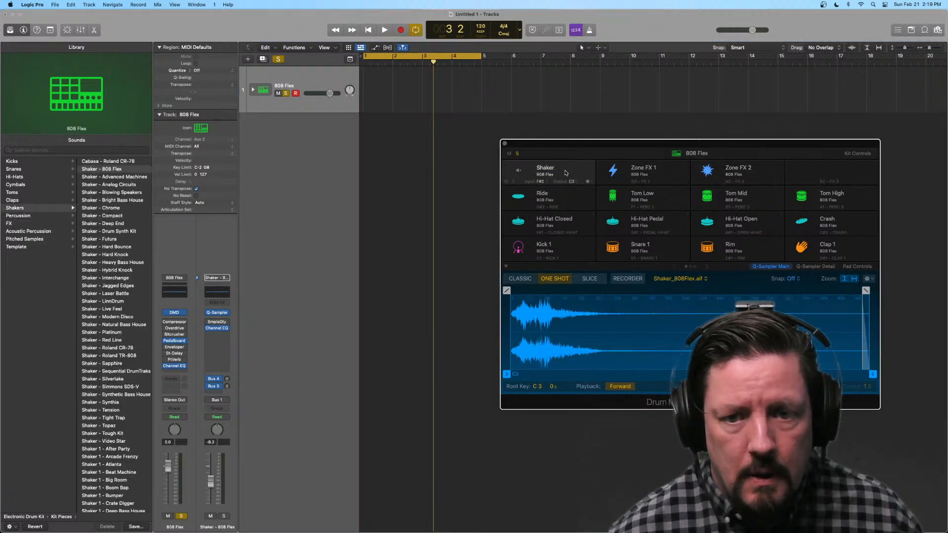
pyautogui.click(286, 94)
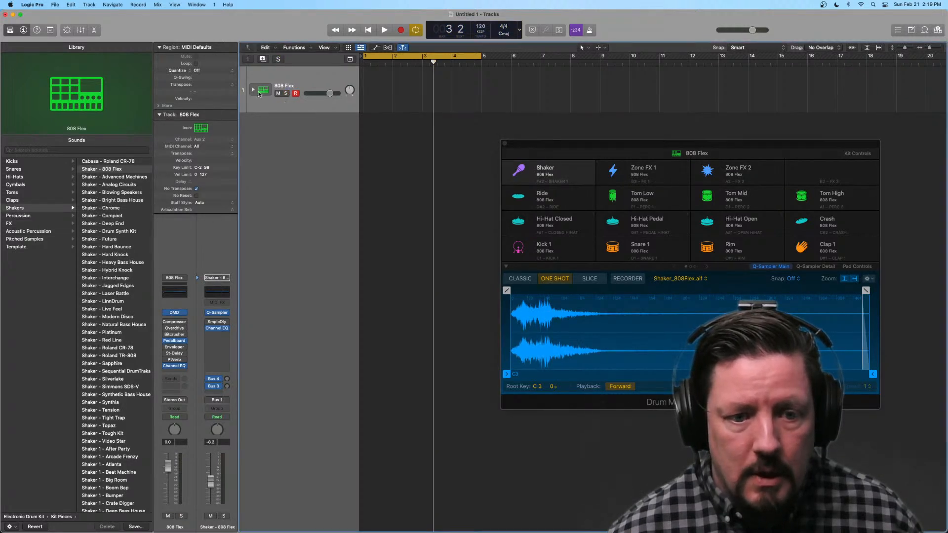
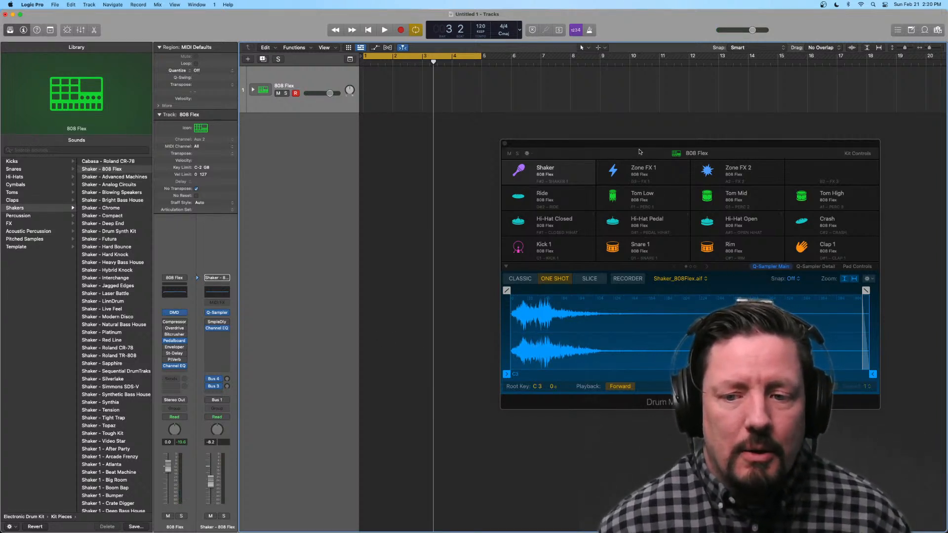
# Step: Reposition the 808 Flex window slightly and audition the Snare 1, Hi-Hat Pedal, Tom Low, Zone FX 1, Shaker and Kick 1 pads
pyautogui.moveTo(691, 146)
pyautogui.mouseDown()
pyautogui.moveTo(635, 133)
pyautogui.moveTo(687, 143)
pyautogui.mouseUp()
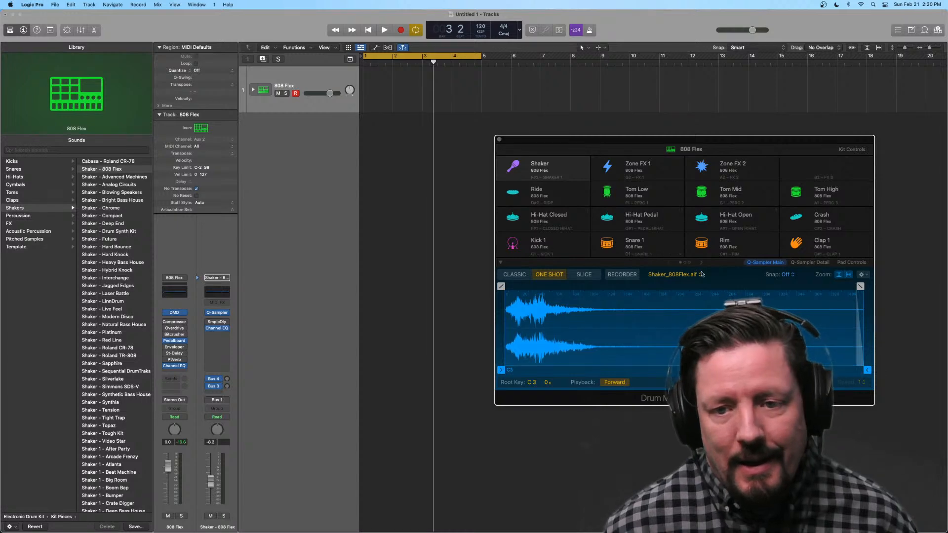
pyautogui.click(672, 241)
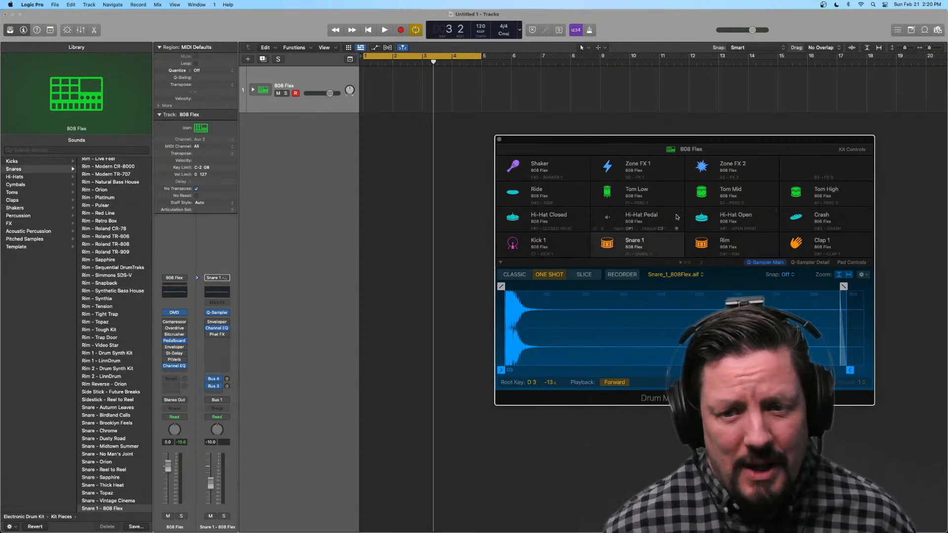
pyautogui.click(672, 216)
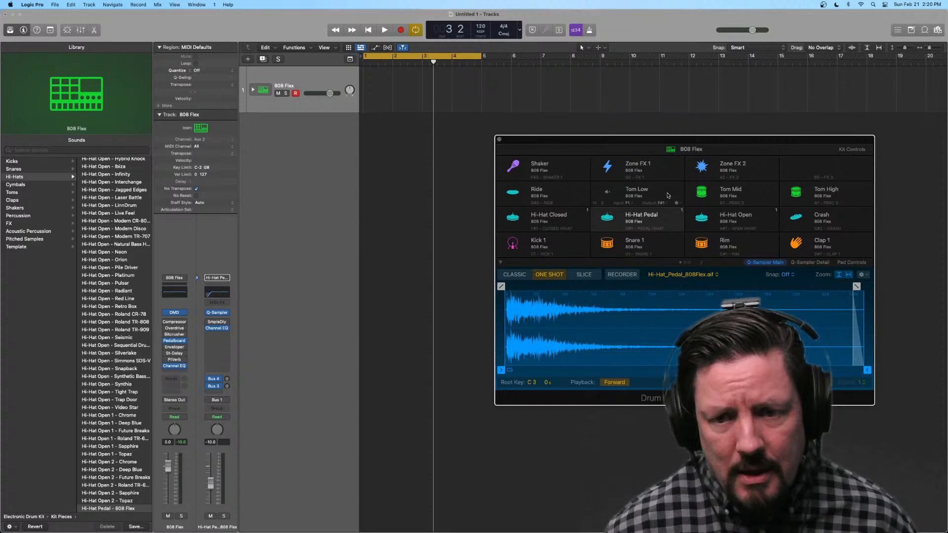
pyautogui.click(668, 195)
pyautogui.click(669, 170)
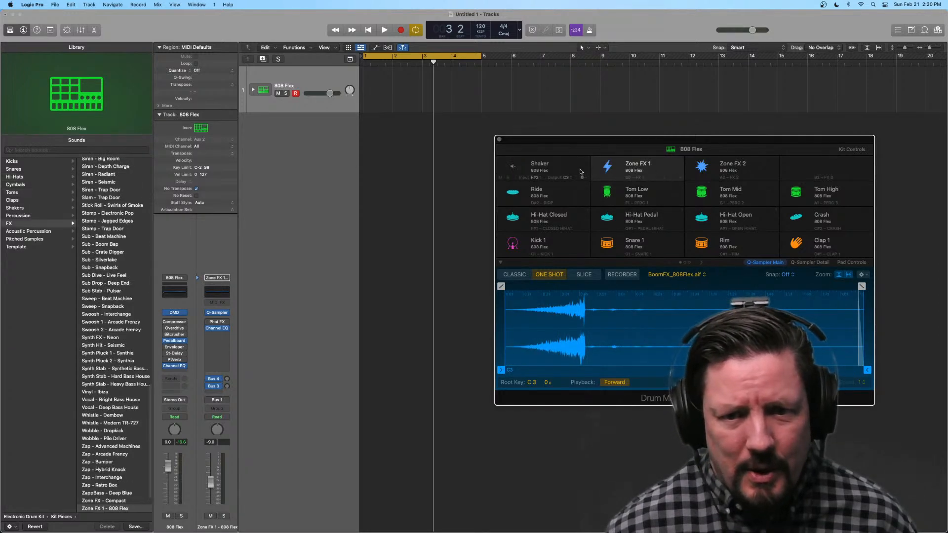
pyautogui.click(581, 172)
pyautogui.click(571, 242)
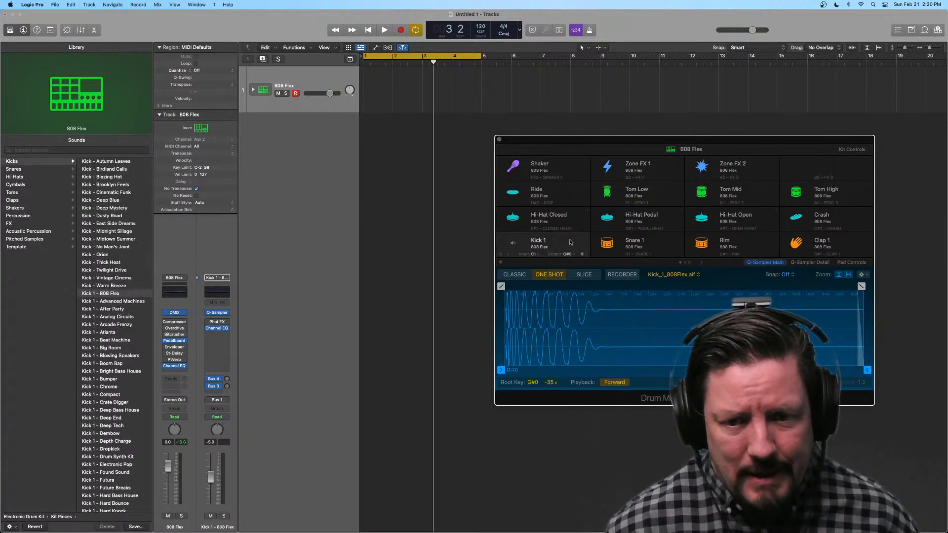
# Step: Audition the Rim, Clap 1, Crash, Tom High, Tom Mid, Hi-Hat Open and Zone FX 2 pads
pyautogui.click(762, 243)
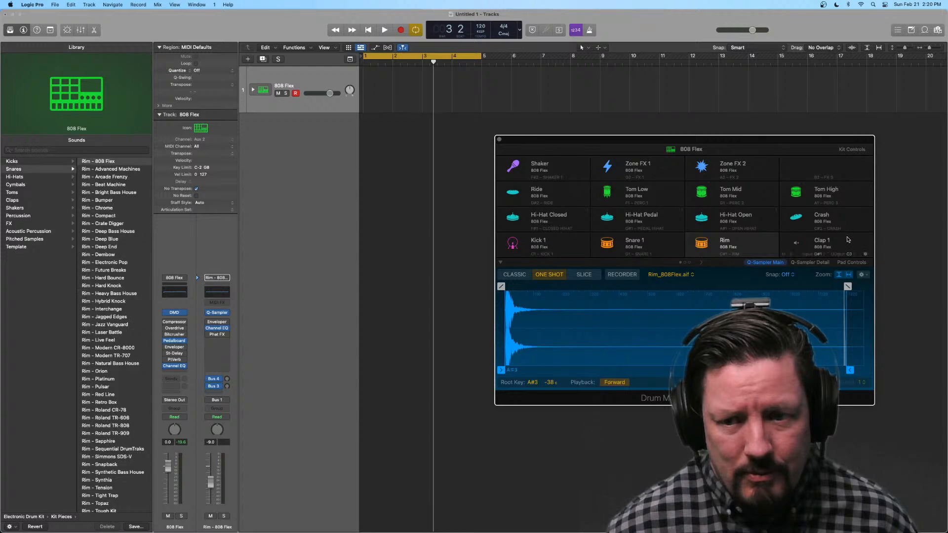
pyautogui.click(847, 240)
pyautogui.click(848, 216)
pyautogui.click(847, 191)
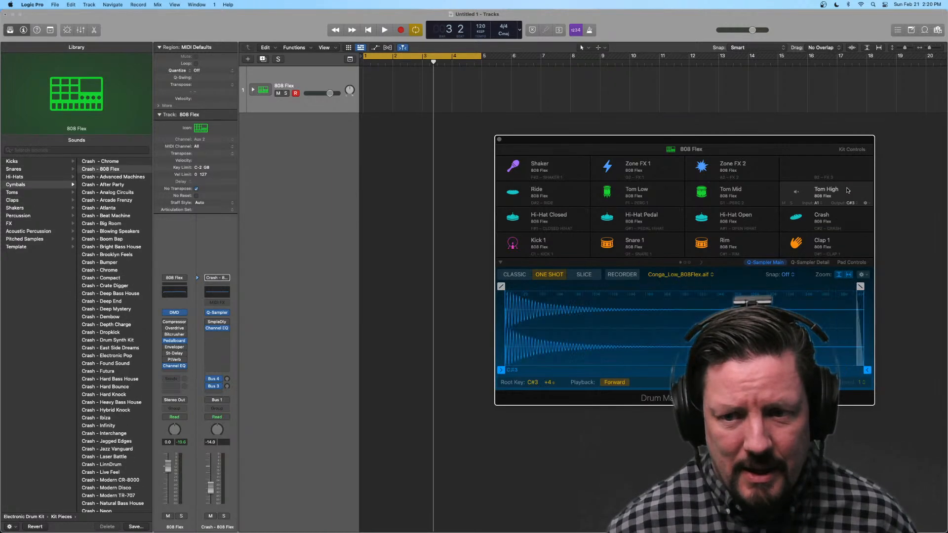
pyautogui.click(752, 192)
pyautogui.click(754, 218)
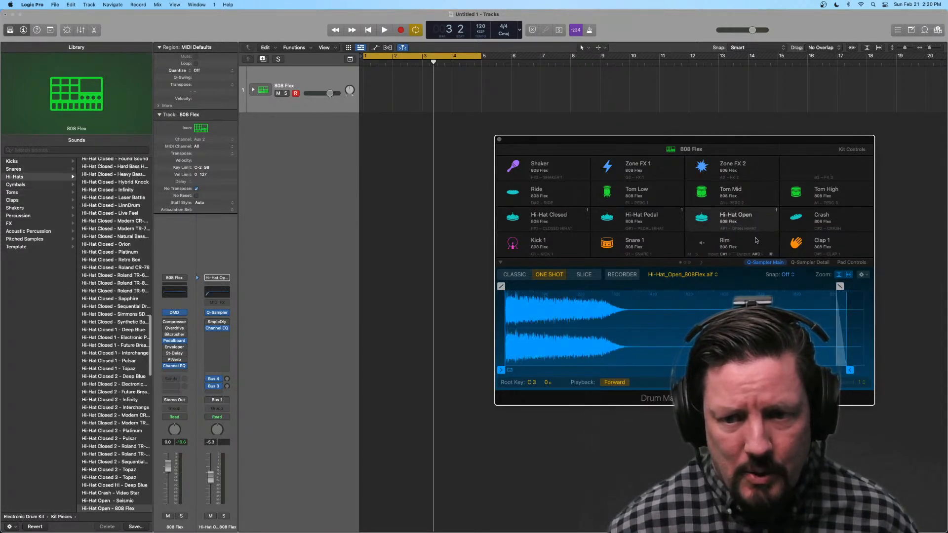
pyautogui.click(756, 240)
pyautogui.click(754, 159)
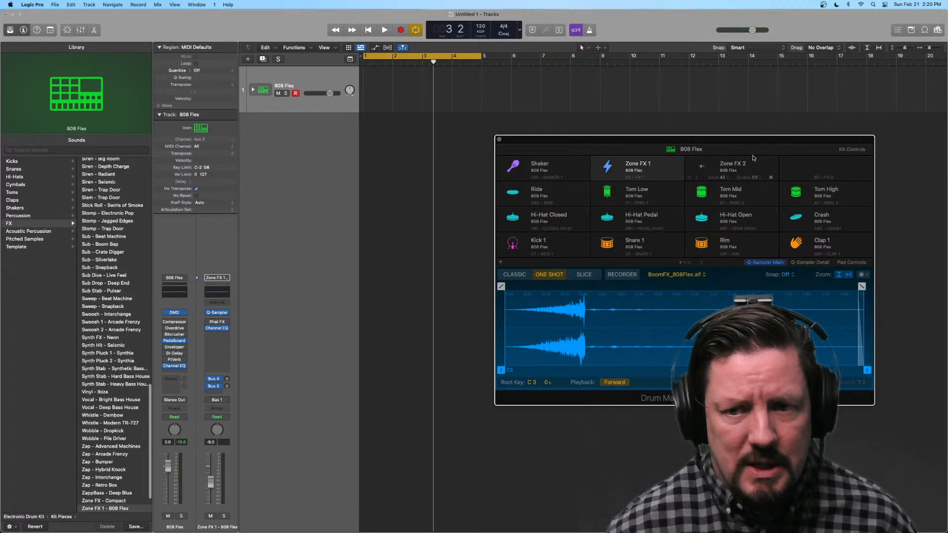
# Step: Activate the empty pad beside Zone FX 2, check its pad options, and close the Drum Machine Designer window
pyautogui.click(827, 169)
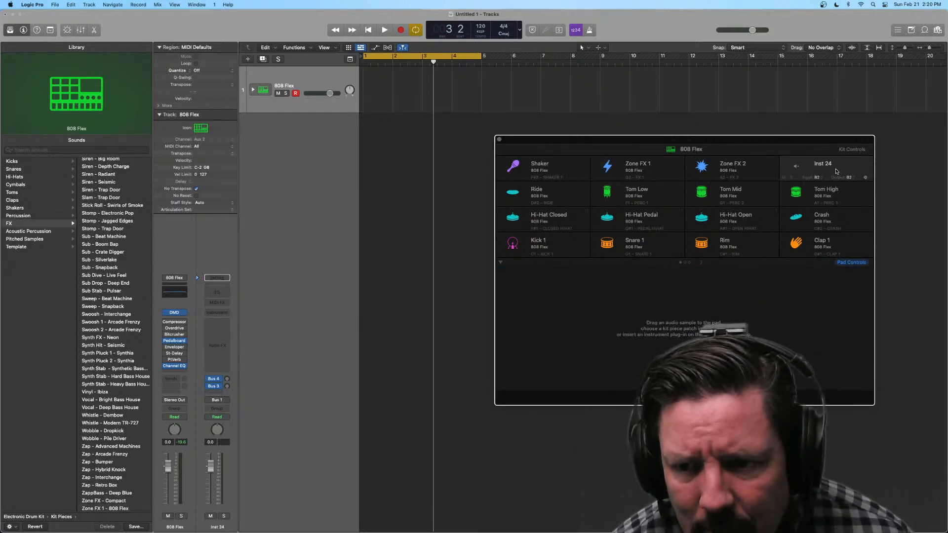
pyautogui.click(865, 179)
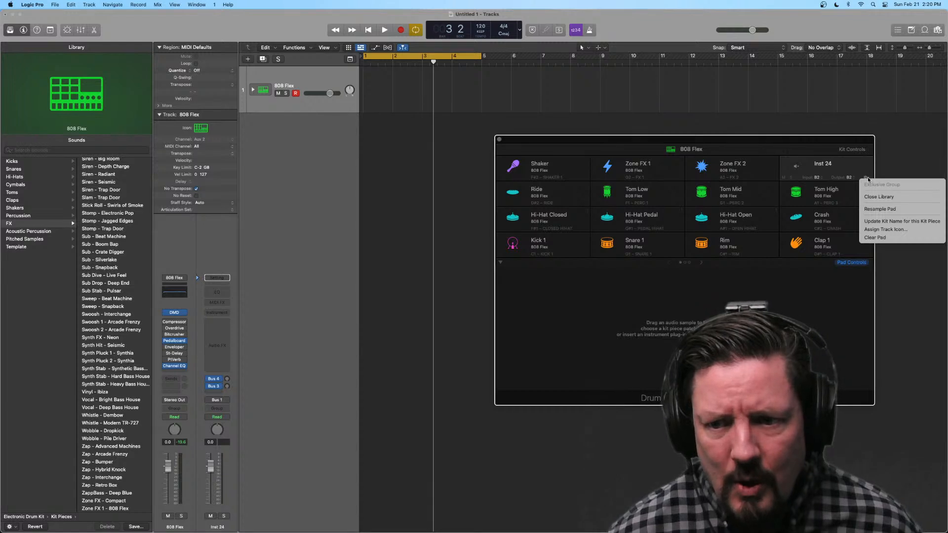
pyautogui.click(871, 247)
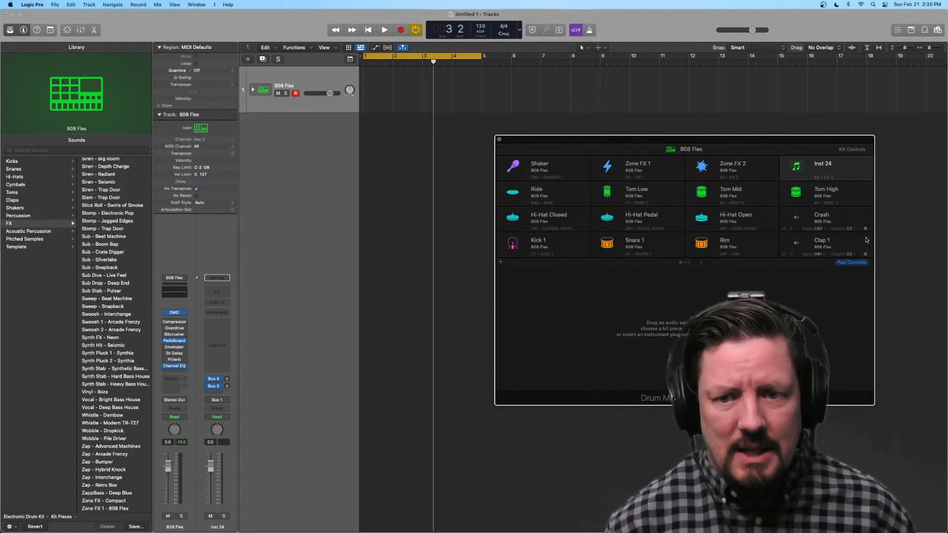
pyautogui.click(499, 140)
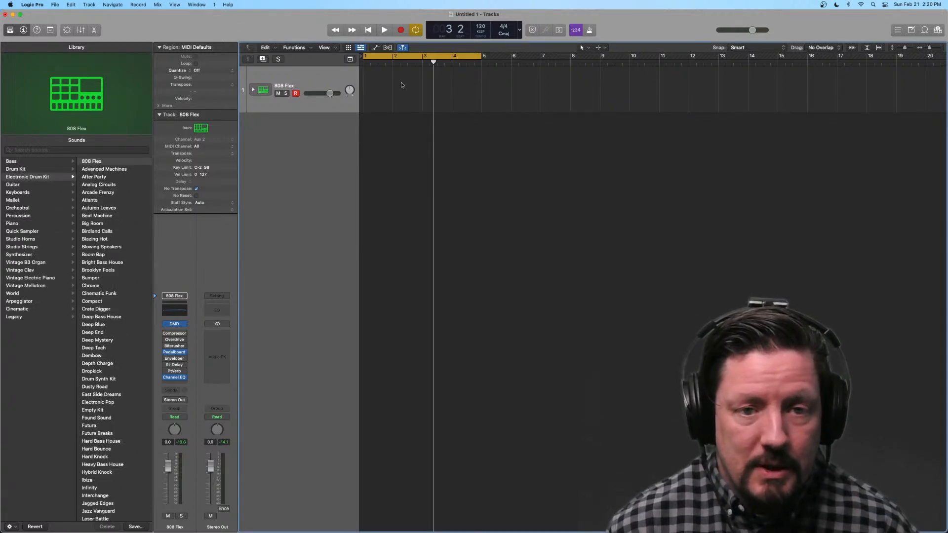
# Step: Open the editor area, look through Piano Roll, Score and Smart Tempo, and return to an enlarged Step Sequencer
pyautogui.click(94, 29)
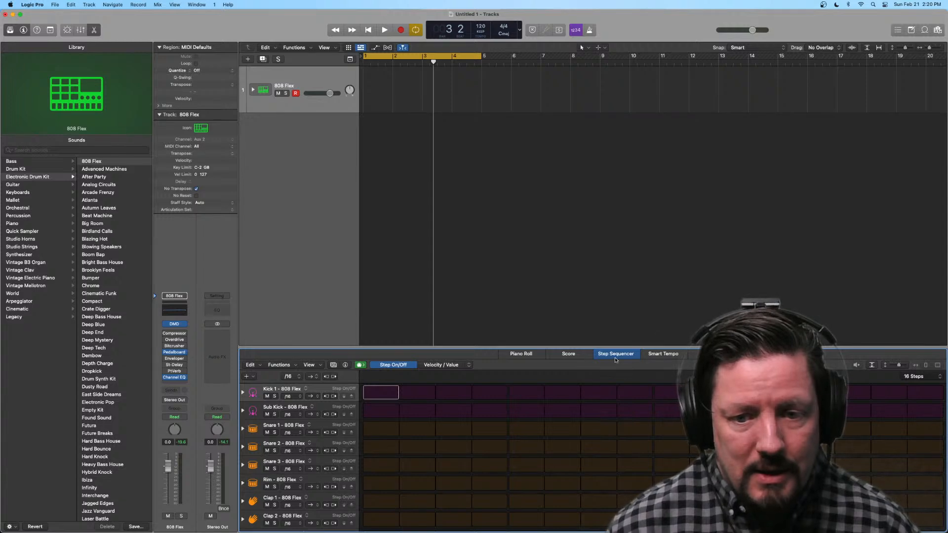
pyautogui.click(542, 359)
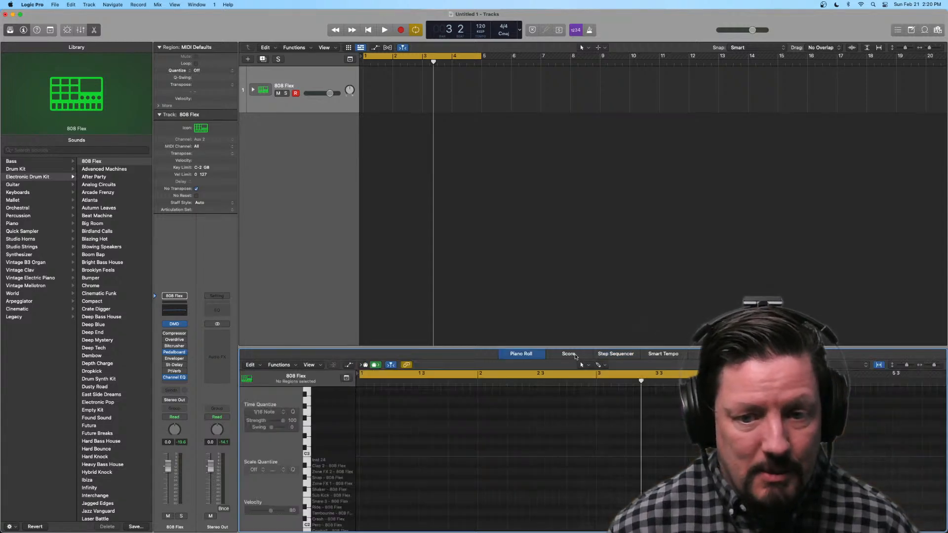
pyautogui.click(575, 358)
pyautogui.click(668, 359)
pyautogui.click(612, 356)
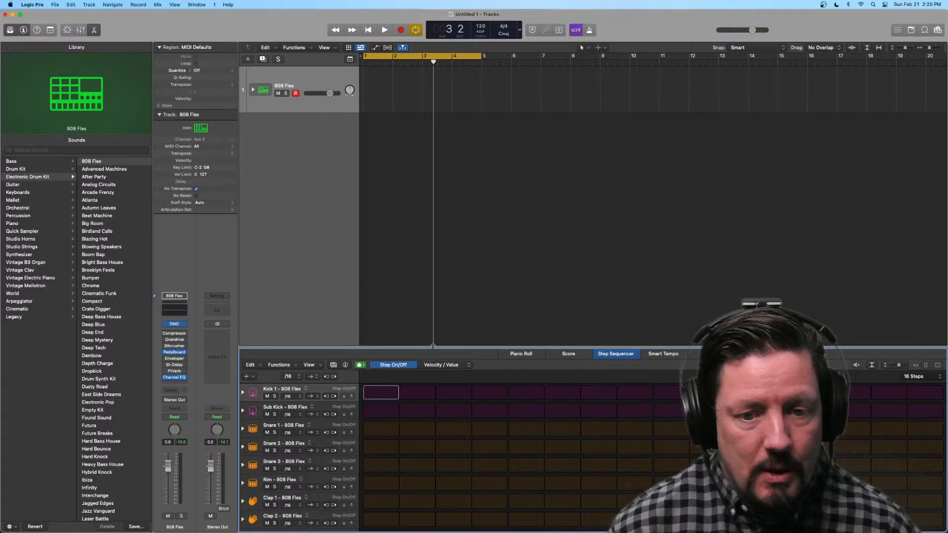
pyautogui.moveTo(433, 346); pyautogui.dragTo(432, 203)
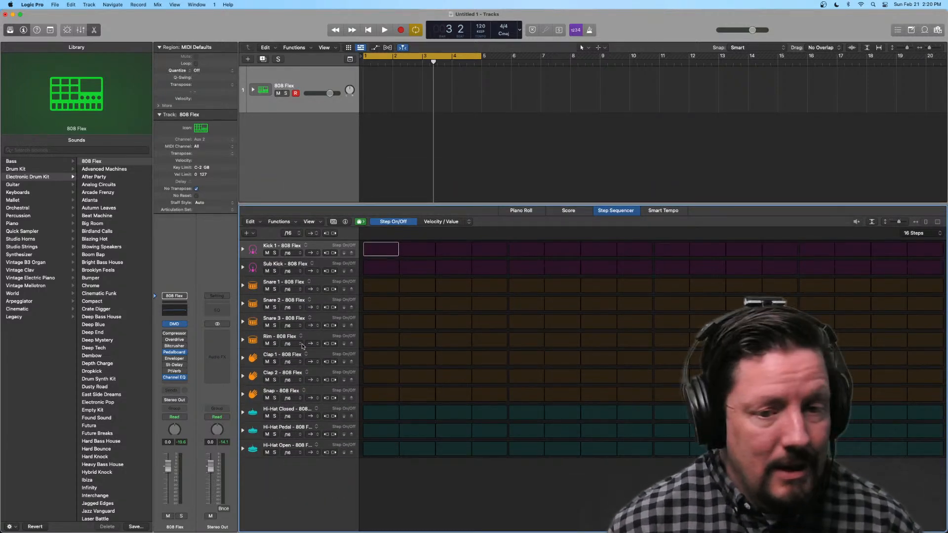
# Step: Enable steps 1 and 9 on both the Kick 1 and Sub Kick rows of the pattern
pyautogui.click(383, 249)
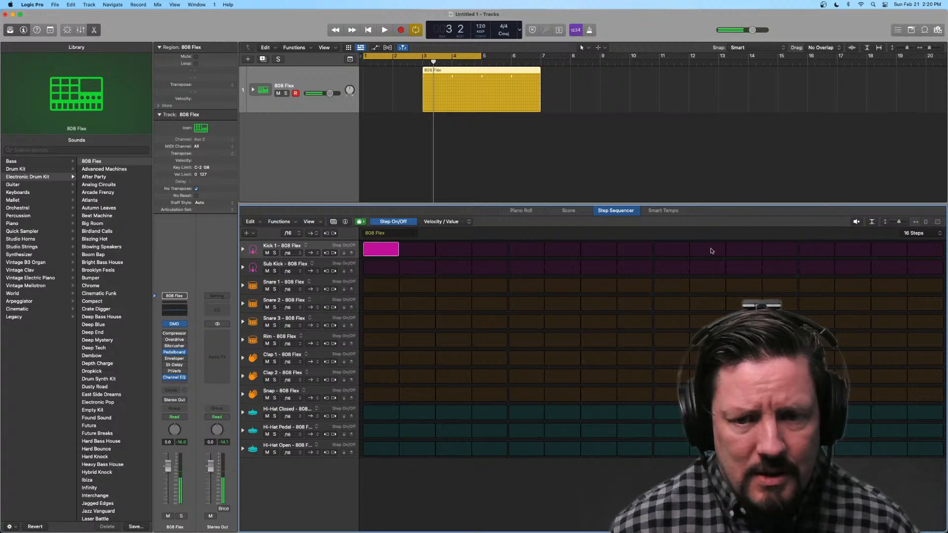
pyautogui.click(669, 250)
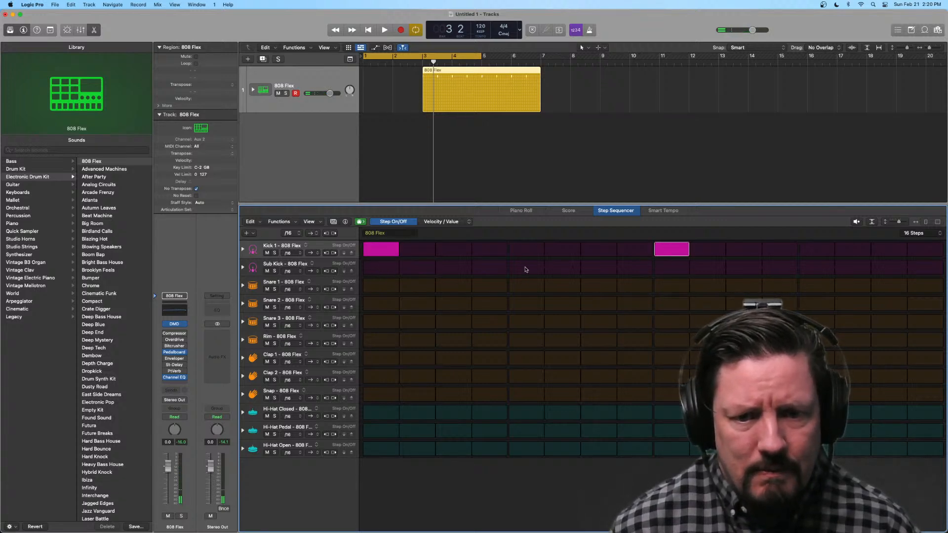
pyautogui.click(526, 269)
pyautogui.click(525, 269)
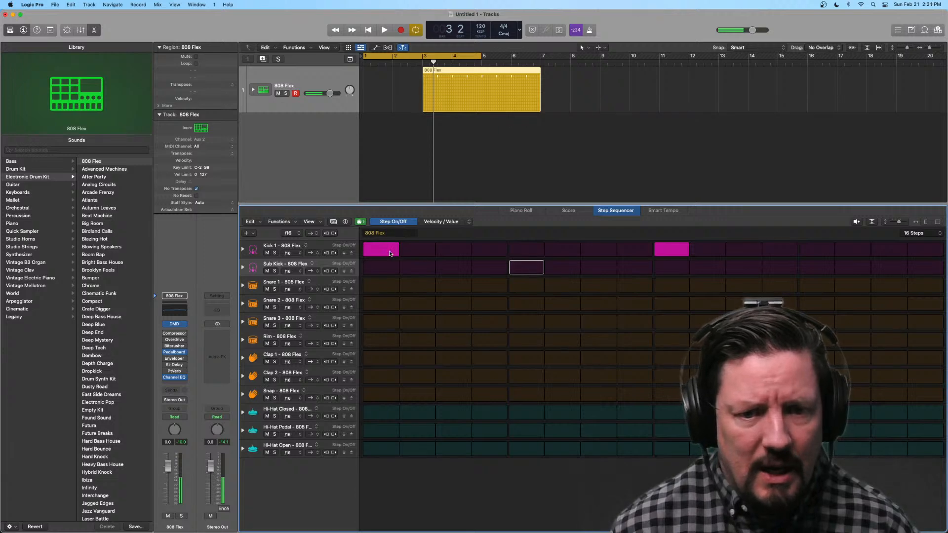
pyautogui.click(388, 269)
pyautogui.click(674, 268)
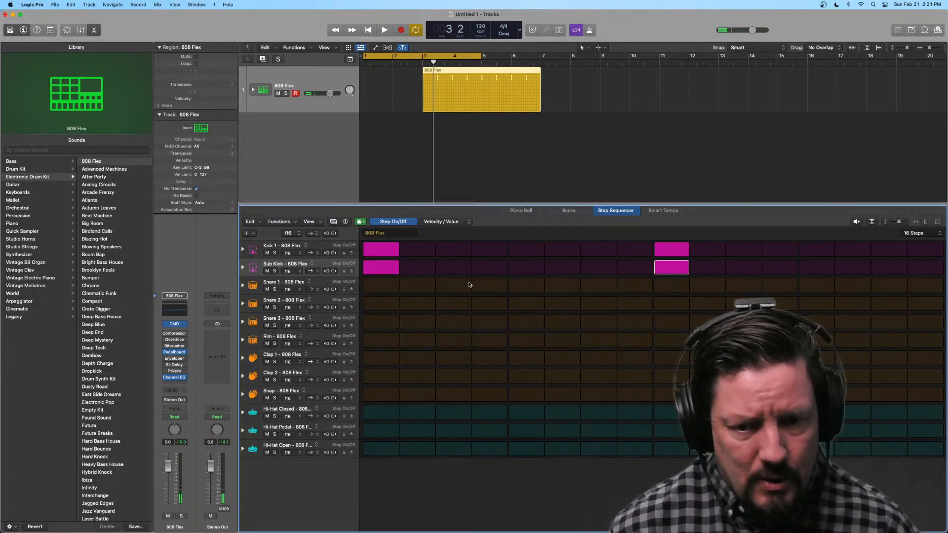
# Step: Enable steps 5 and 13 on the Snare 1 row and move the pattern region to bar 1
pyautogui.click(525, 287)
pyautogui.click(810, 289)
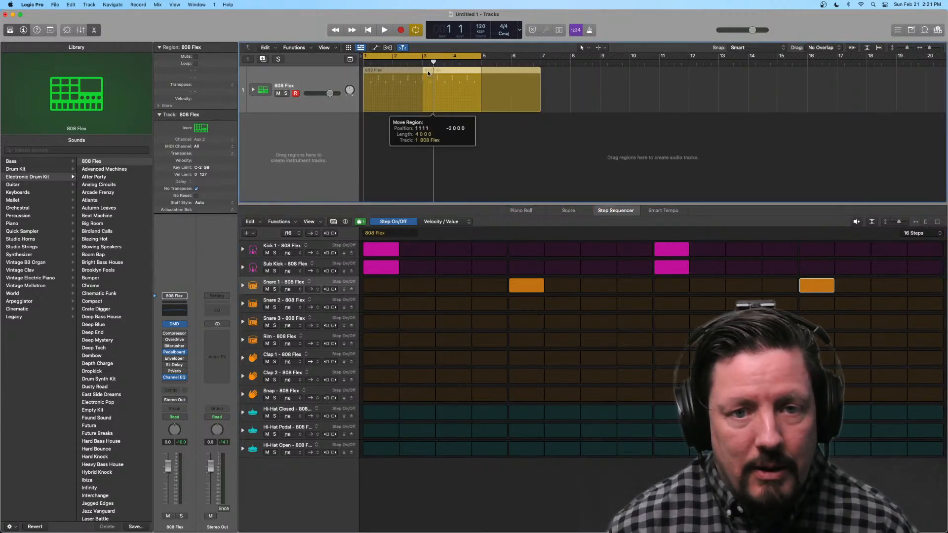
pyautogui.moveTo(428, 70); pyautogui.dragTo(368, 70)
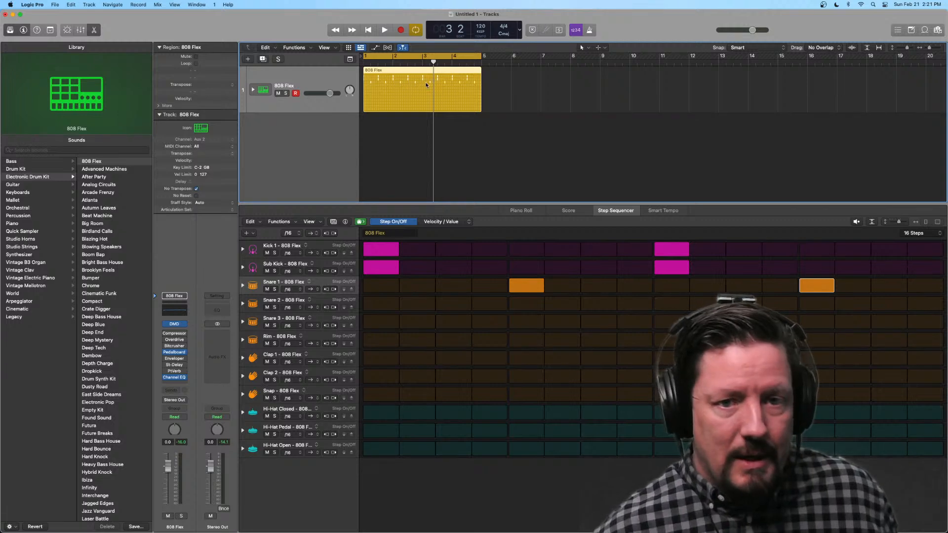
# Step: Copy the pattern region to bar 8, turn off Snare 1 step 5 in the original only, and compare the two patterns
pyautogui.moveTo(392, 106); pyautogui.dragTo(599, 103)
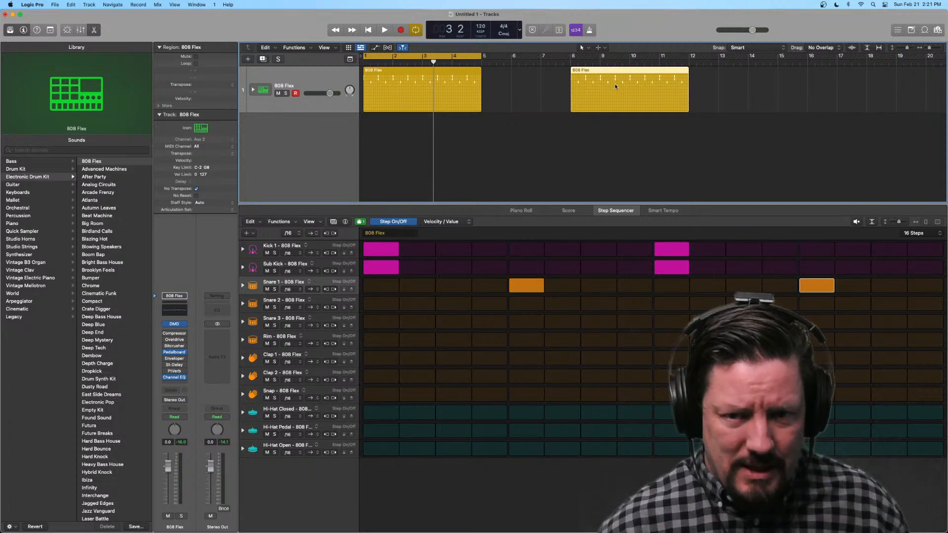
pyautogui.click(435, 75)
pyautogui.click(521, 285)
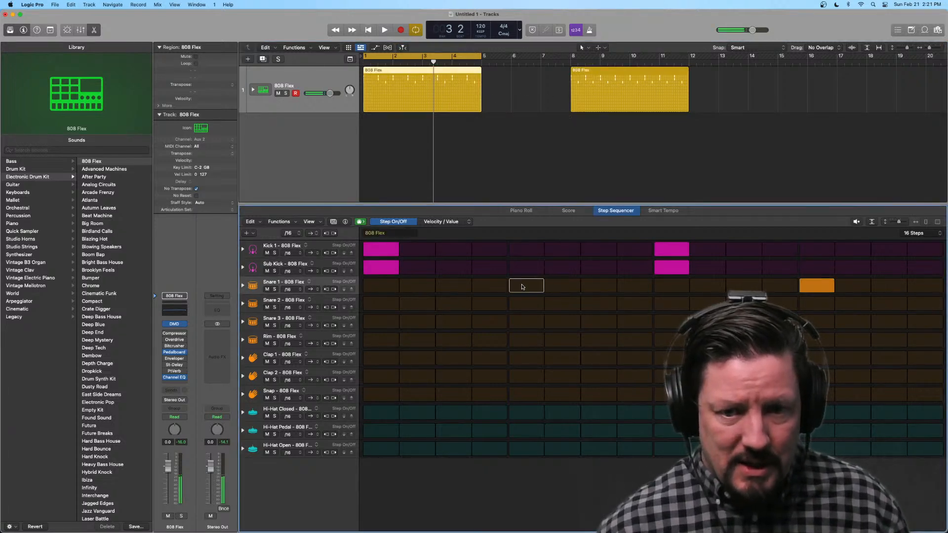
pyautogui.click(633, 72)
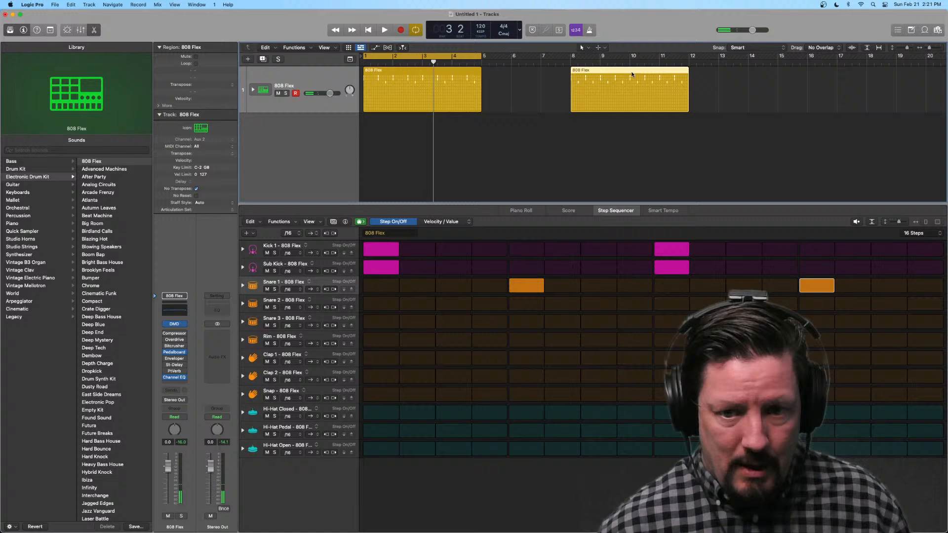
pyautogui.click(457, 74)
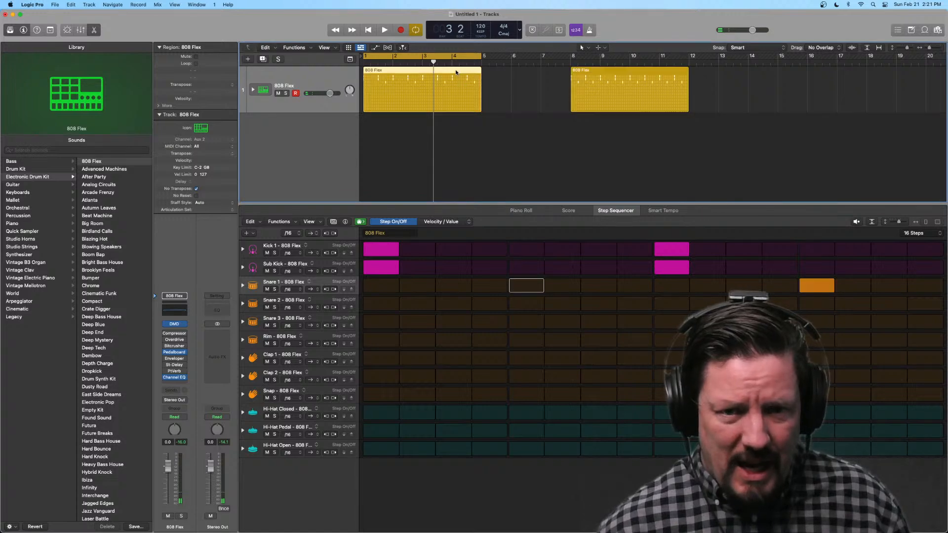
# Step: Turn Snare 1 step 5 back on in the original pattern and delete the copied region at bar 8
pyautogui.click(524, 290)
pyautogui.click(617, 73)
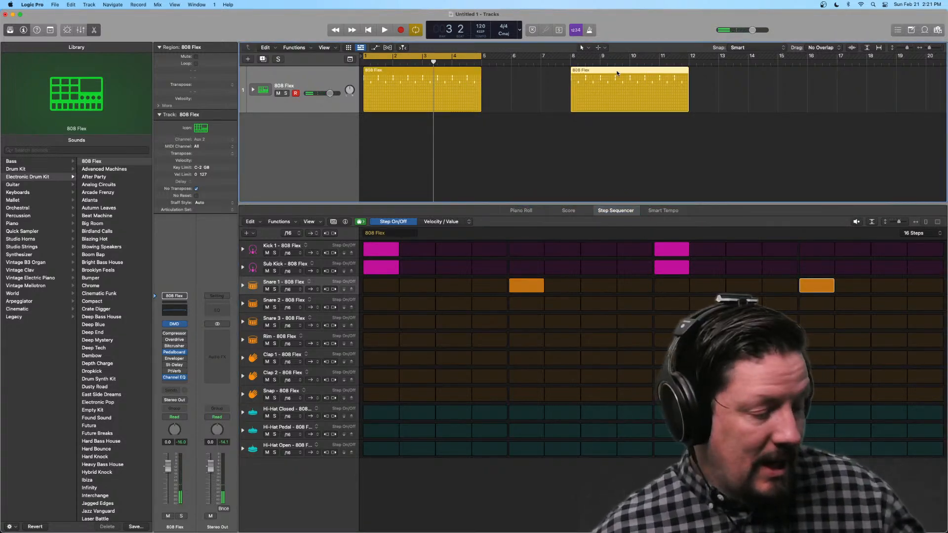
pyautogui.press('Delete')
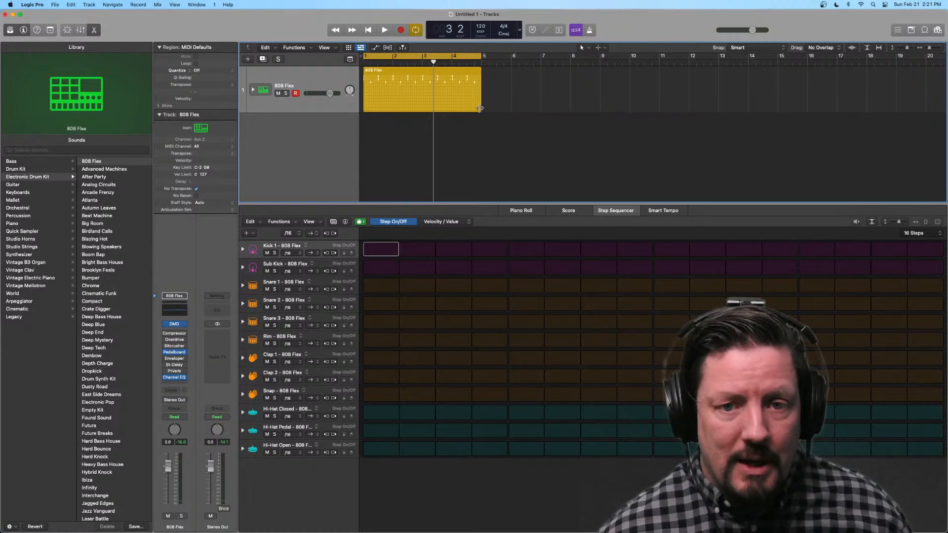
# Step: Lengthen the 808 Flex pattern region to end at bar 9 and extend the cycle range to match
pyautogui.moveTo(477, 106); pyautogui.dragTo(596, 105)
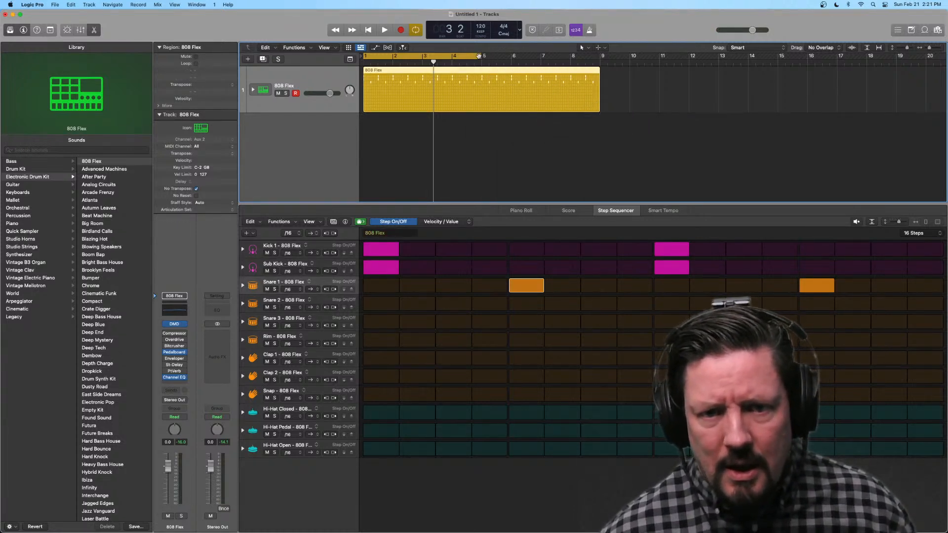
pyautogui.moveTo(478, 56); pyautogui.dragTo(600, 56)
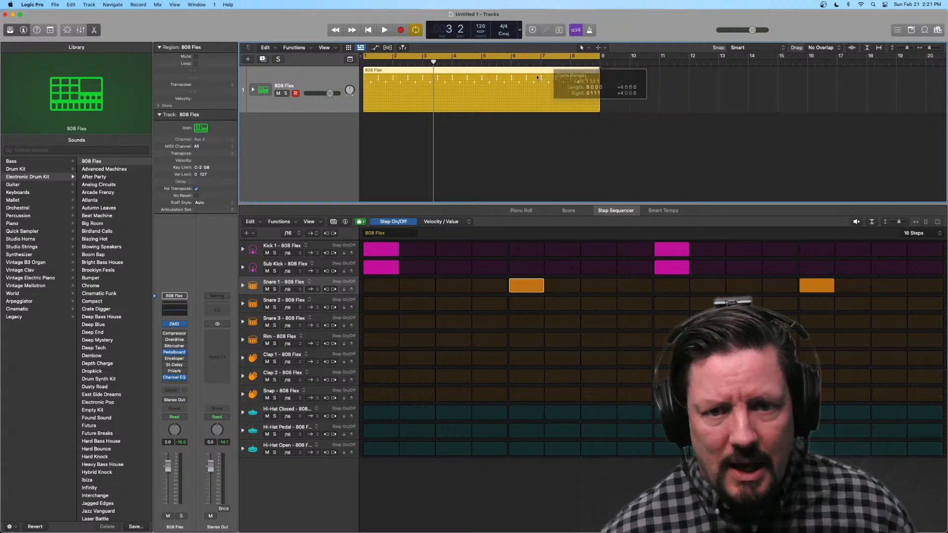
# Step: Toggle Snare 1 step 5 off and on to check how the edit repeats through the lengthened region
pyautogui.click(528, 286)
pyautogui.click(529, 287)
pyautogui.click(528, 286)
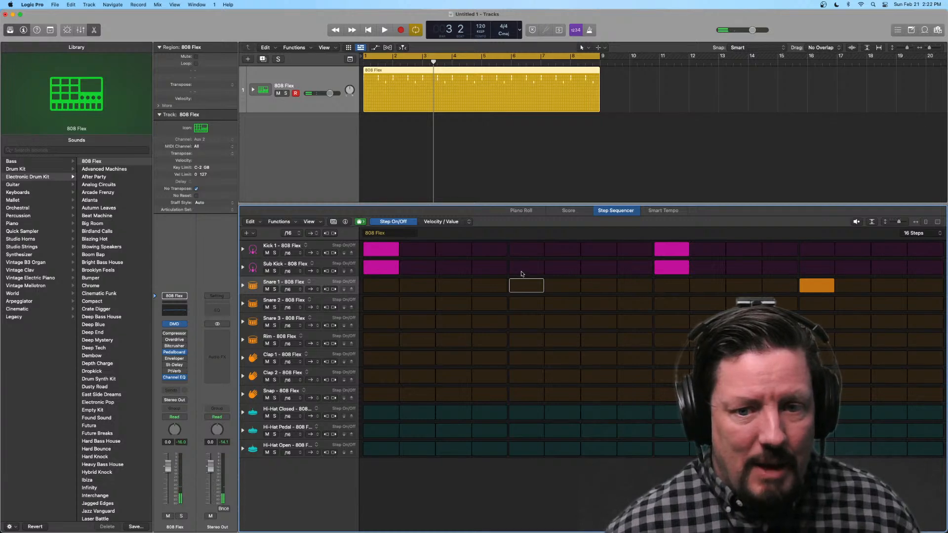
pyautogui.click(522, 284)
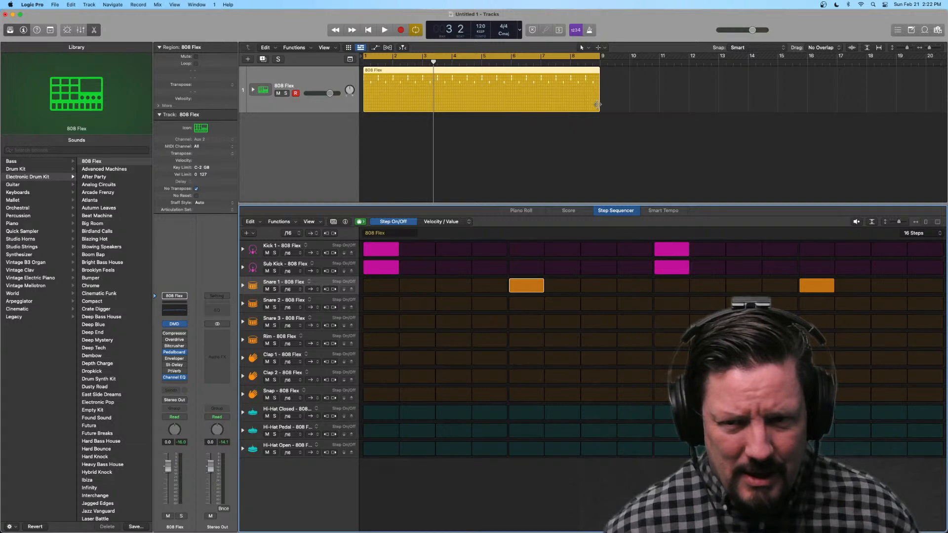
# Step: Turn on looping for the eight-bar 808 Flex pattern region
pyautogui.moveTo(597, 104)
pyautogui.mouseDown()
pyautogui.moveTo(714, 104)
pyautogui.moveTo(585, 104)
pyautogui.moveTo(617, 104)
pyautogui.moveTo(595, 102)
pyautogui.mouseUp()
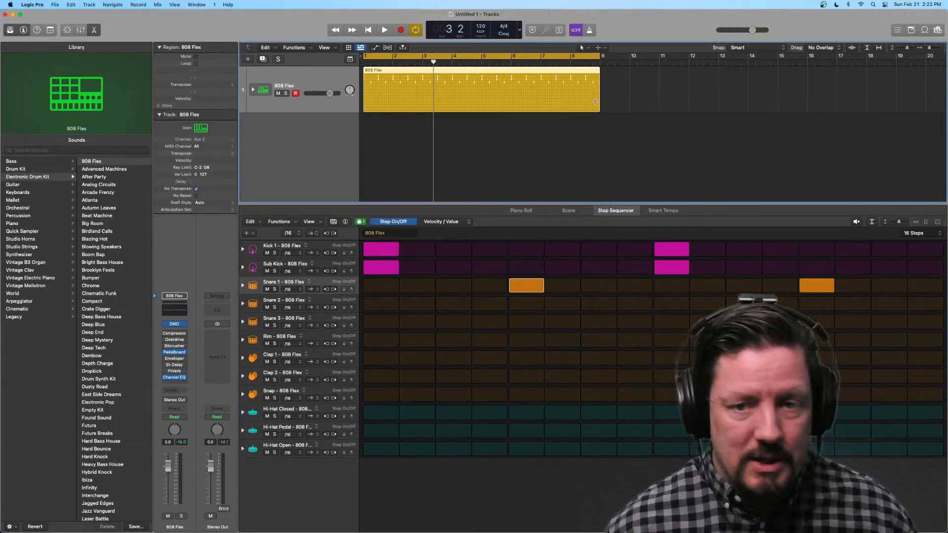
pyautogui.press('l')
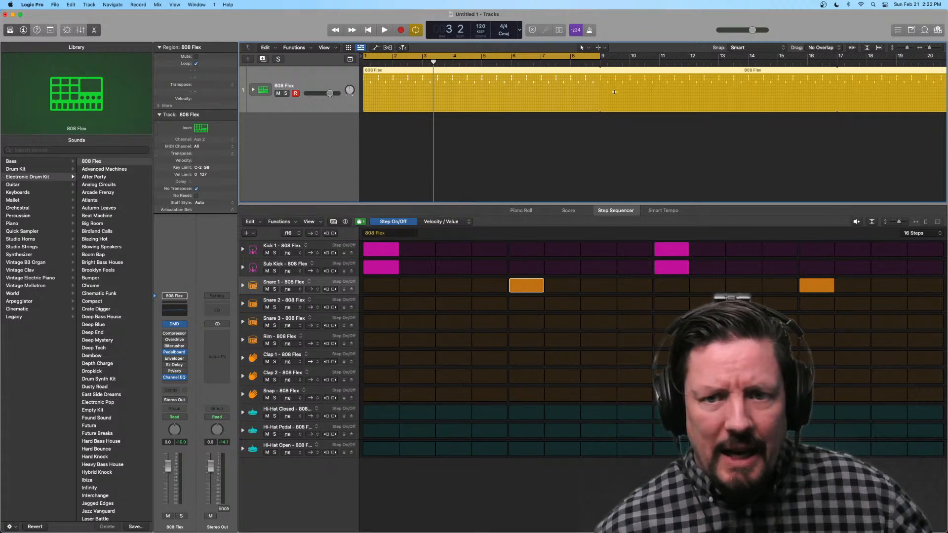
# Step: Toggle the region's looping off and on, and toggle Snare 1 step 5 off and on to check the looped repeats
pyautogui.press('l')
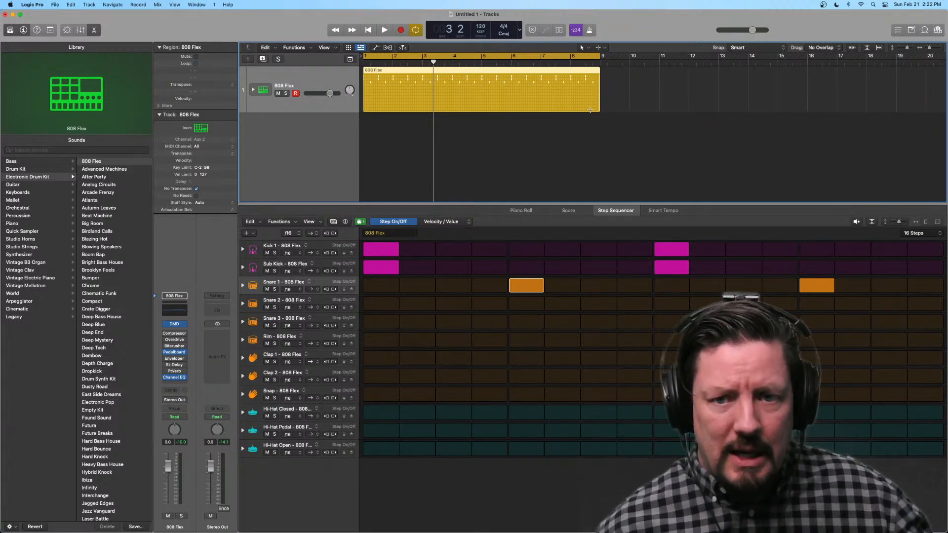
pyautogui.press('l')
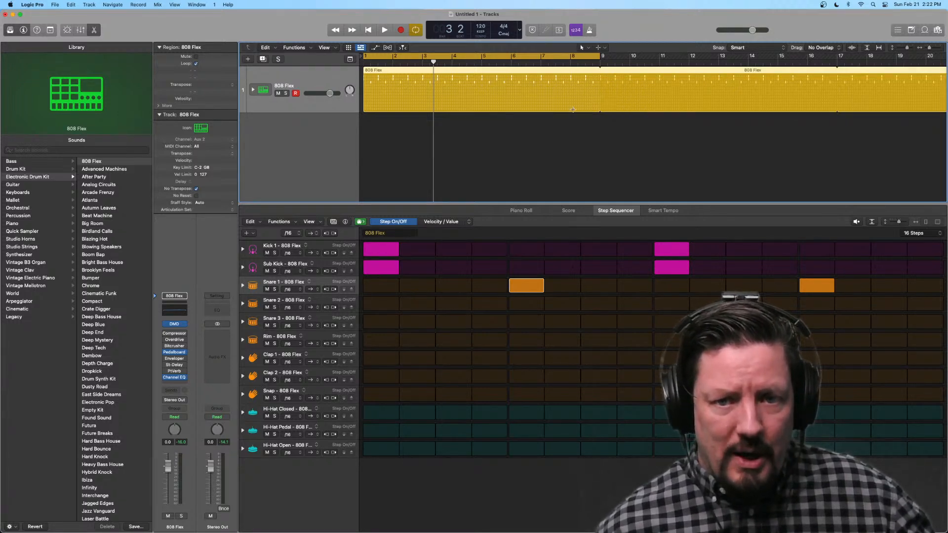
pyautogui.press('l')
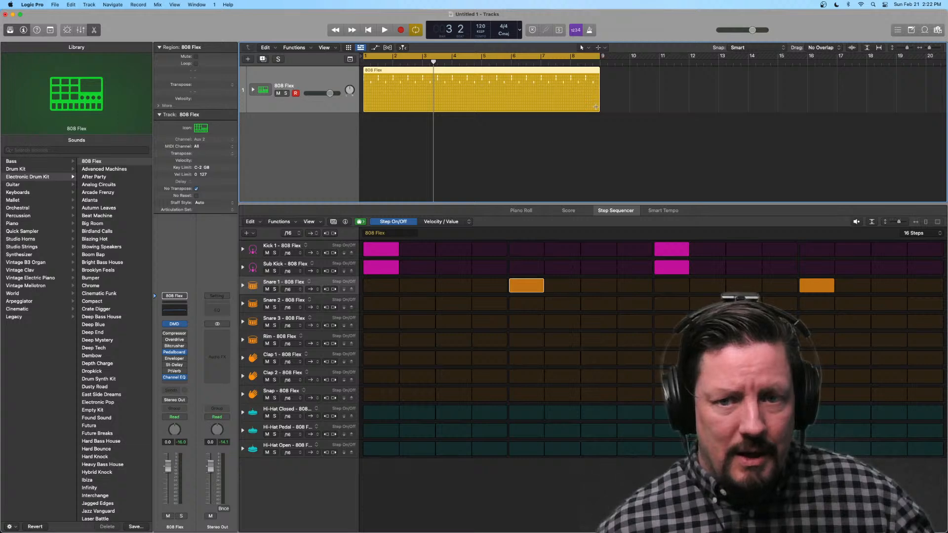
pyautogui.press('l')
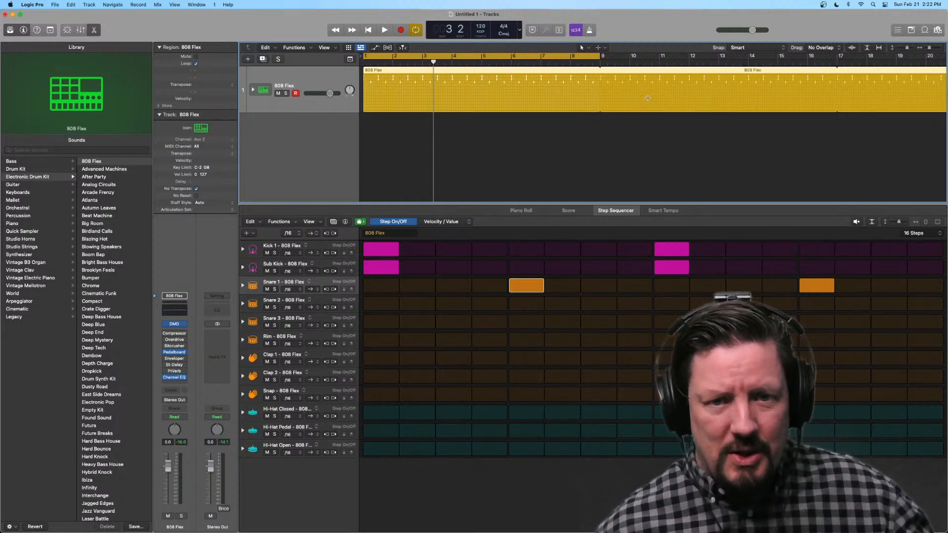
pyautogui.click(528, 285)
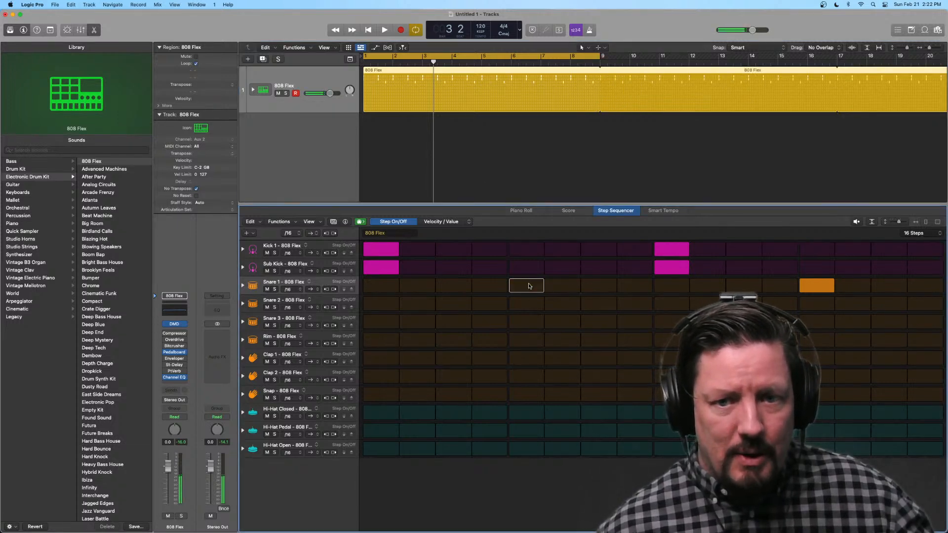
pyautogui.click(530, 287)
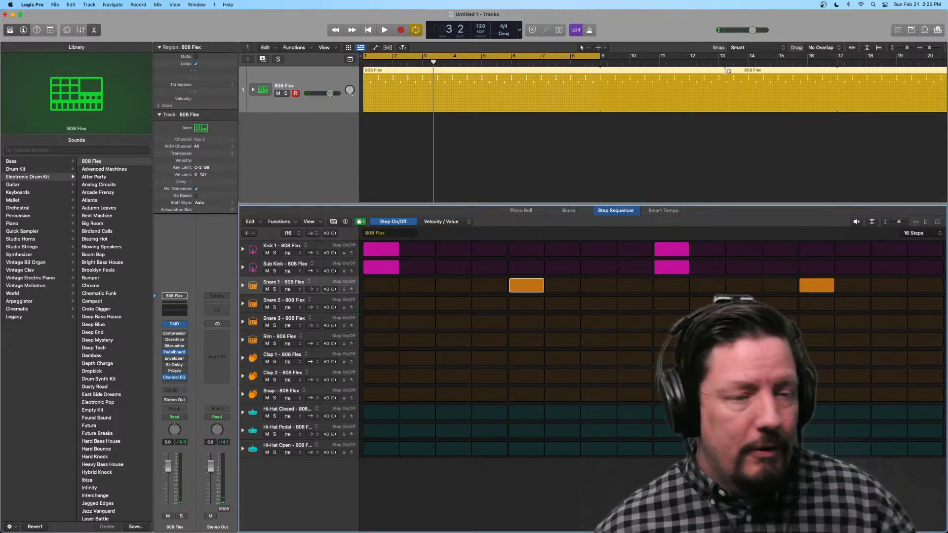
# Step: Turn off looping for the eight-bar 808 Flex region and play the pattern briefly from bar 1
pyautogui.moveTo(728, 70); pyautogui.dragTo(583, 94)
pyautogui.press('space')
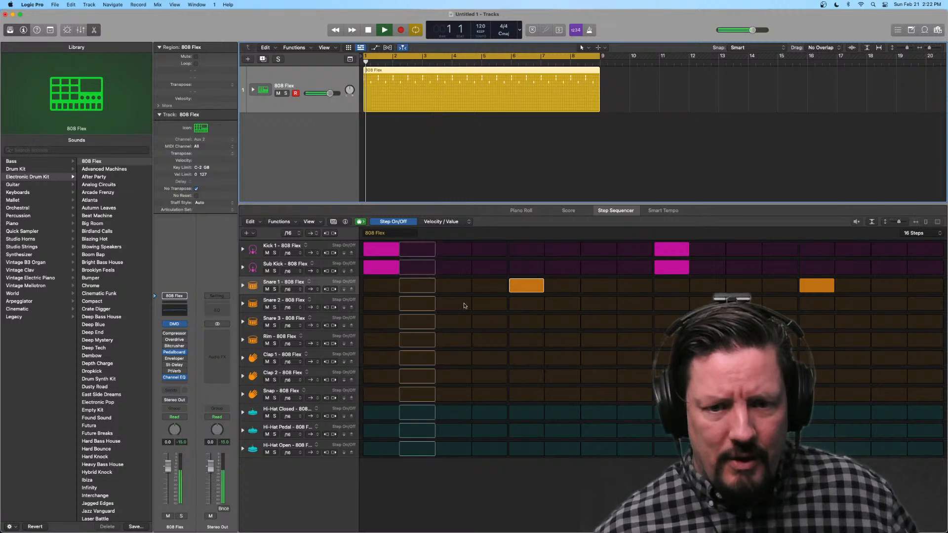
pyautogui.press('space')
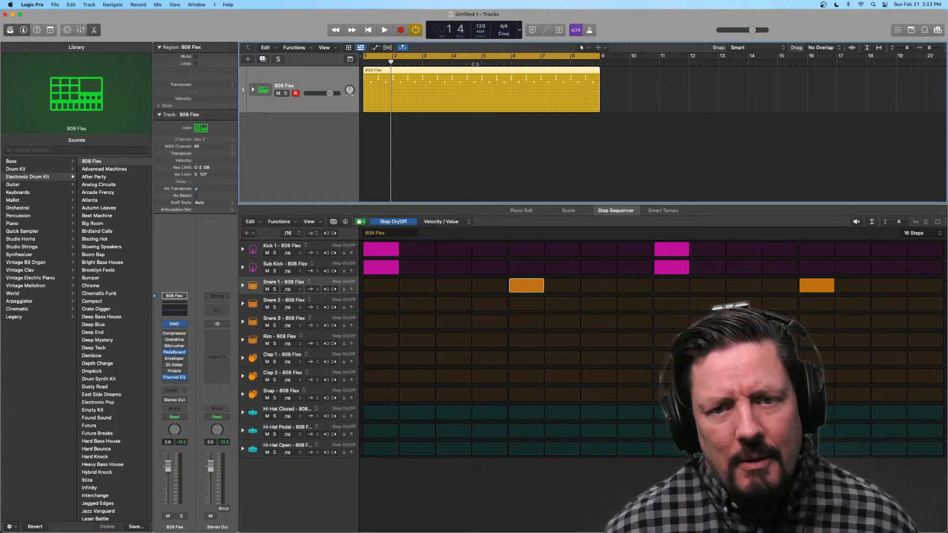
# Step: Show the global tracks and add an arrangement marker over bars 1 to 9 named Verse
pyautogui.click(349, 59)
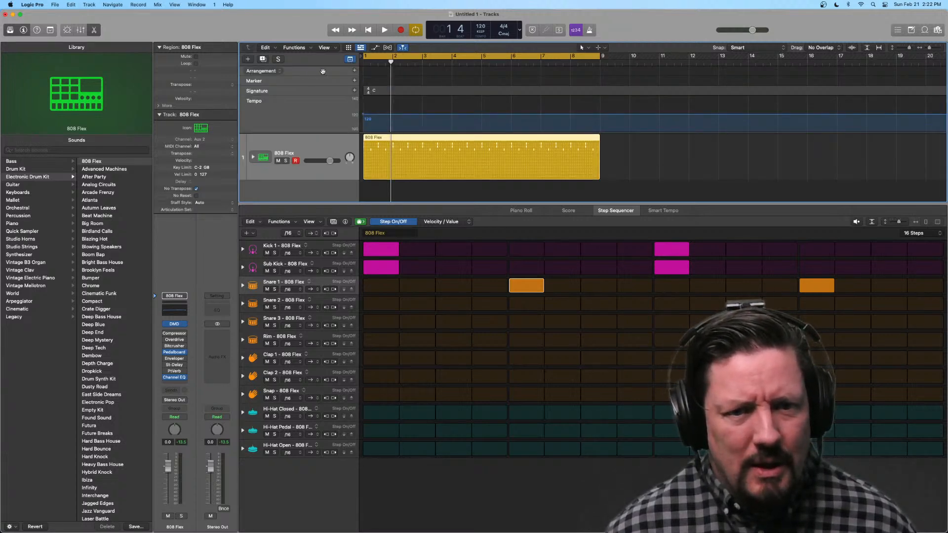
pyautogui.click(354, 71)
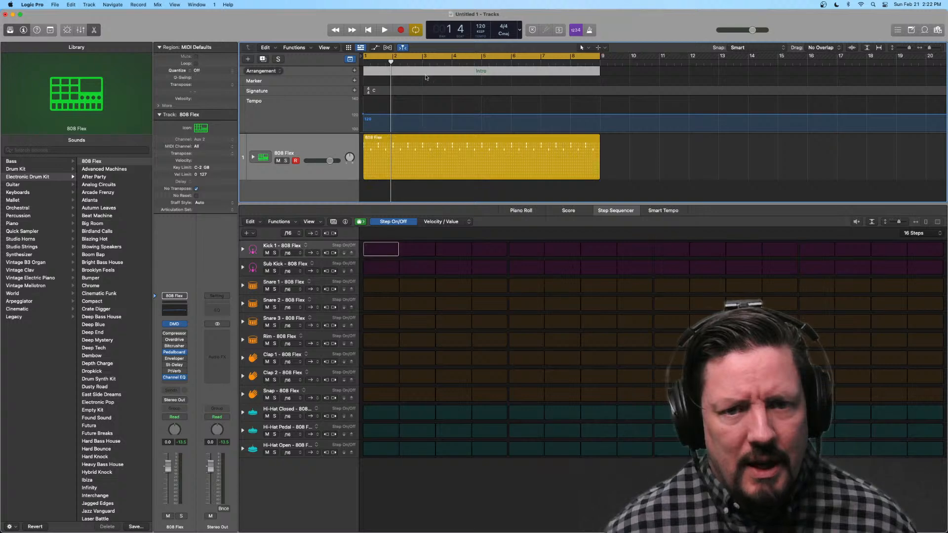
pyautogui.click(485, 72)
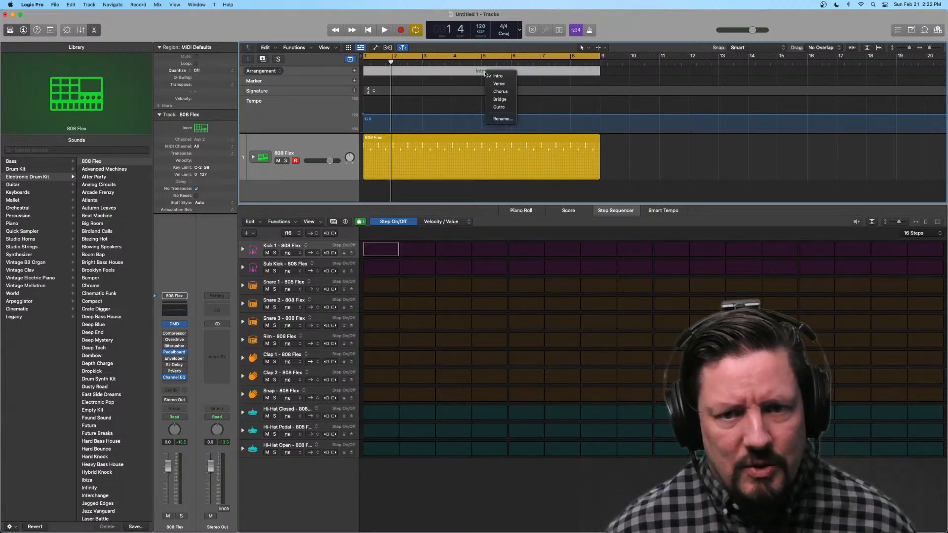
pyautogui.click(496, 83)
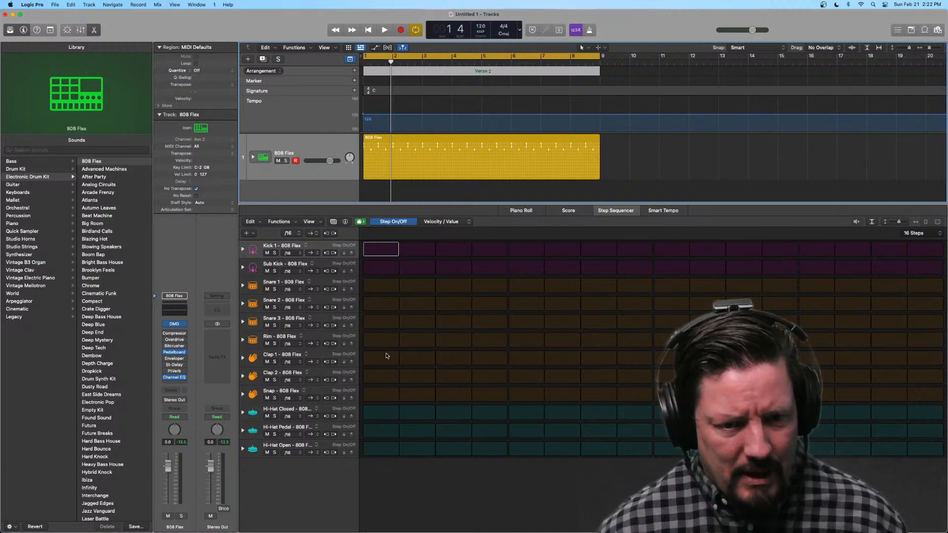
pyautogui.click(379, 413)
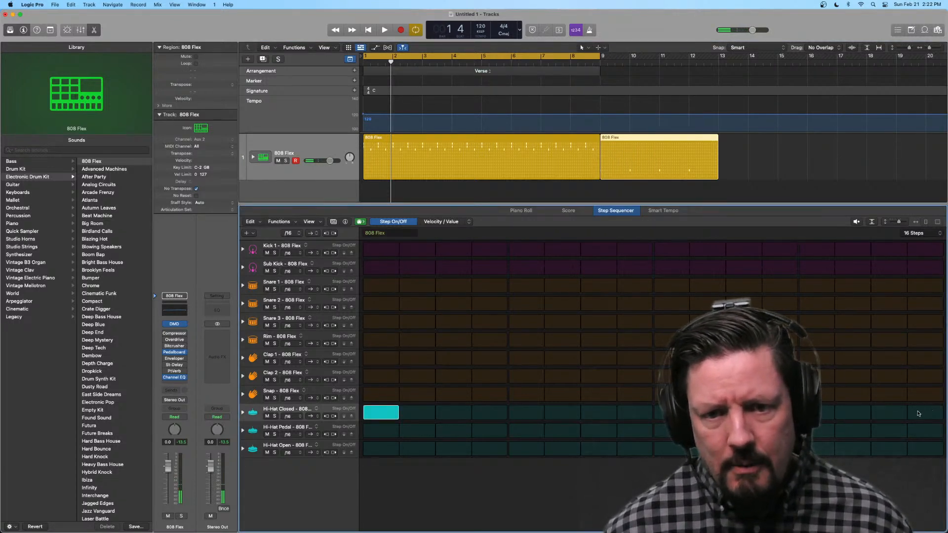
pyautogui.click(724, 143)
pyautogui.click(684, 139)
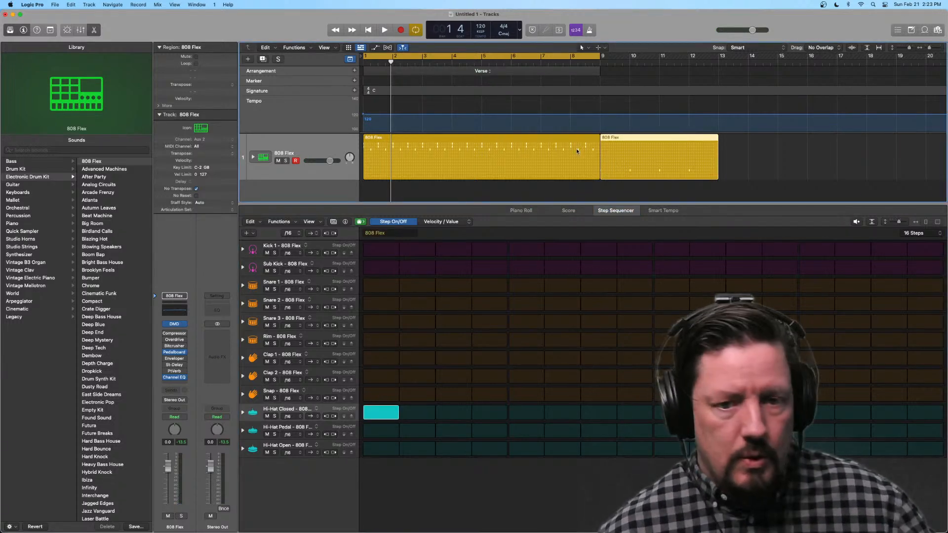
pyautogui.press('BackSpace')
# Step: Turn on all 16 Hi-Hat Closed steps in the Verse region, clear stray Hi-Hat Pedal steps, and play the pattern briefly
pyautogui.click(409, 142)
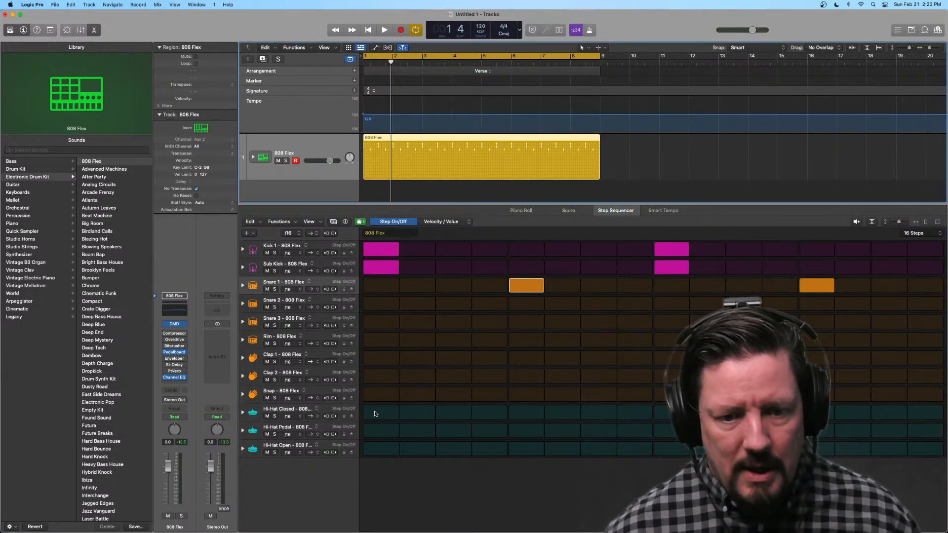
pyautogui.moveTo(377, 413)
pyautogui.mouseDown()
pyautogui.moveTo(845, 427)
pyautogui.moveTo(854, 414)
pyautogui.moveTo(928, 413)
pyautogui.mouseUp()
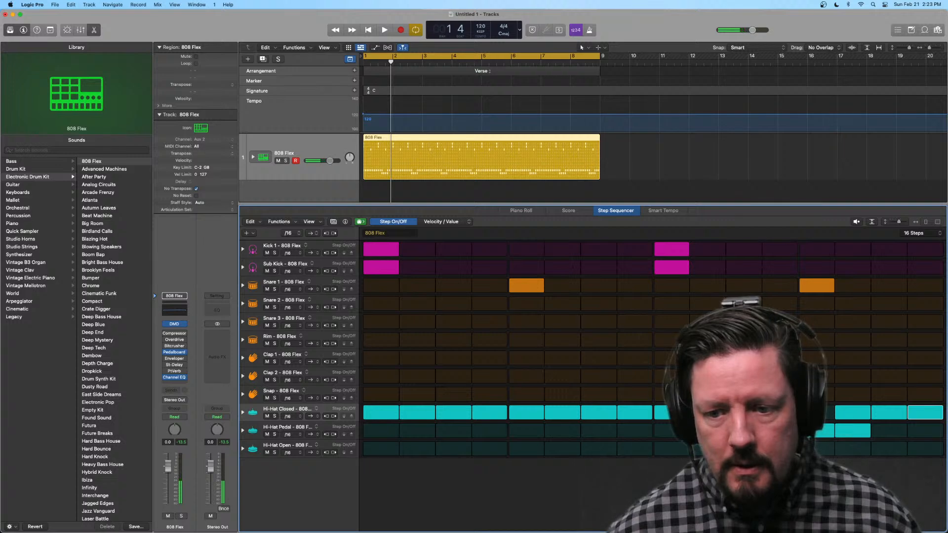
pyautogui.click(849, 430)
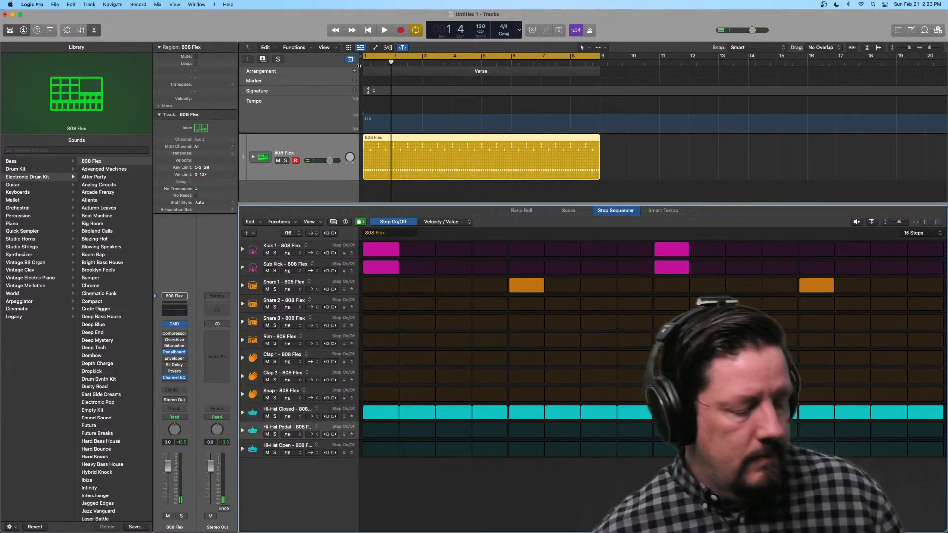
pyautogui.press('space')
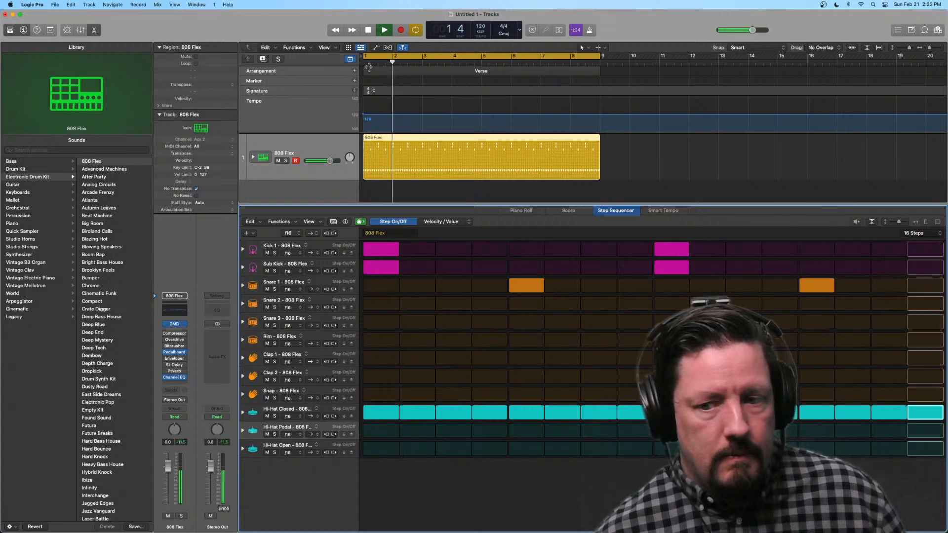
pyautogui.press('space')
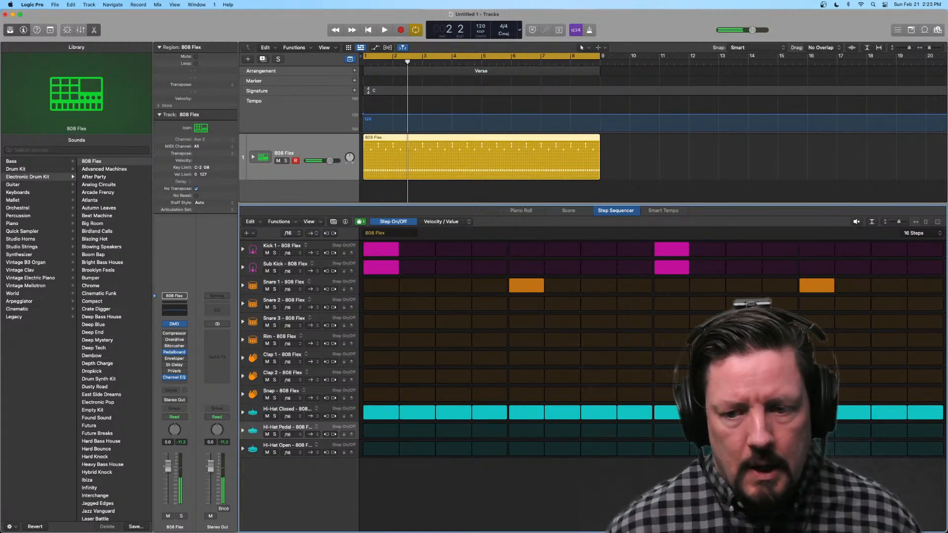
# Step: Replace Hi-Hat Closed steps 14 to 16 with Hi-Hat Pedal on steps 14 and 15 and Hi-Hat Open on step 16
pyautogui.click(924, 449)
pyautogui.click(888, 431)
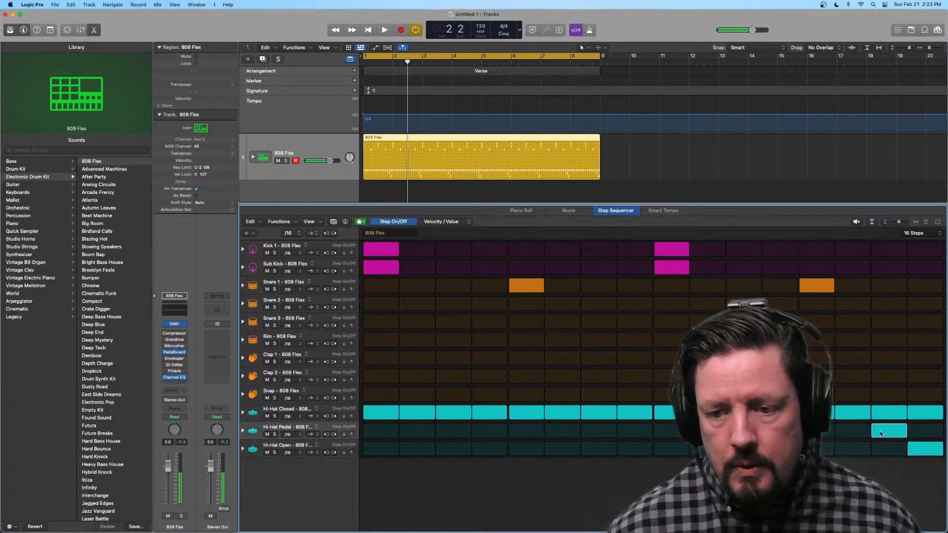
pyautogui.click(882, 415)
pyautogui.click(925, 412)
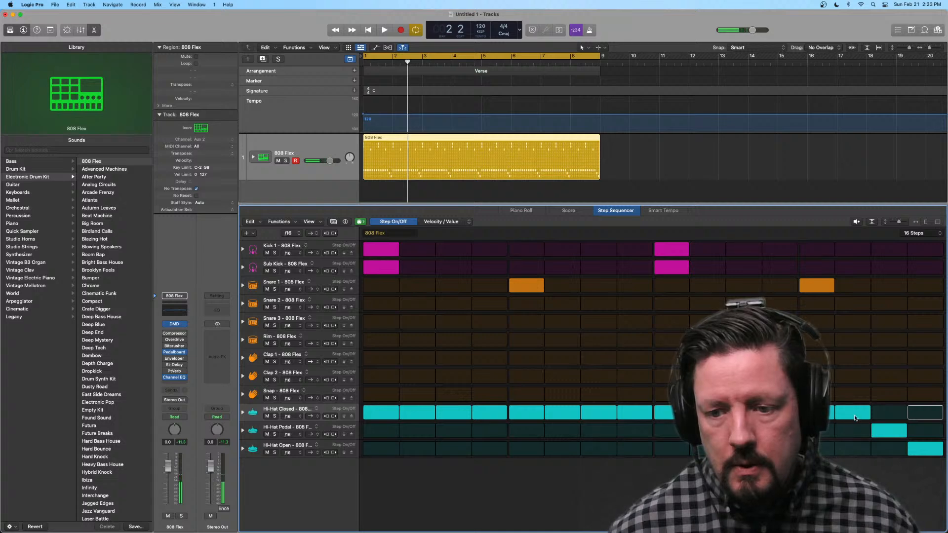
pyautogui.click(853, 412)
pyautogui.click(852, 430)
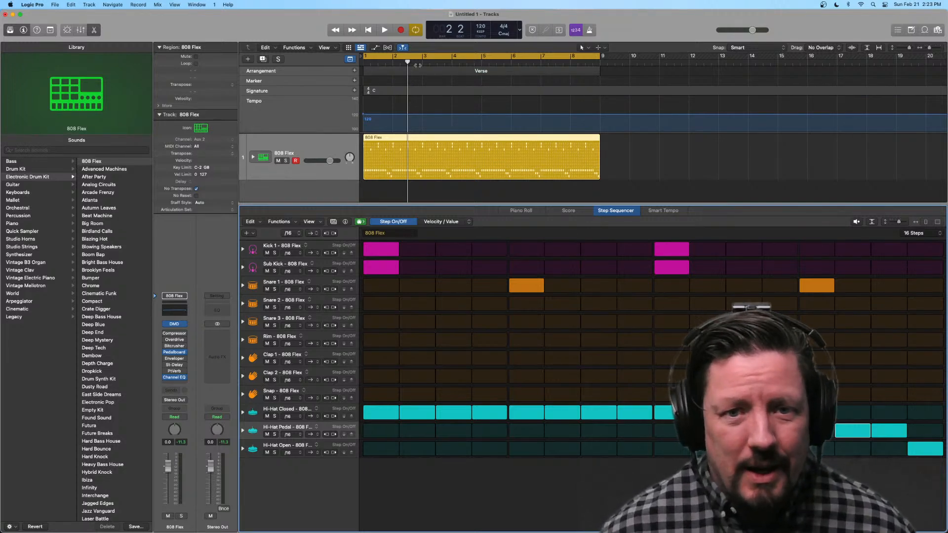
# Step: Add an eight-bar Chorus arrangement marker directly after the Verse
pyautogui.click(389, 73)
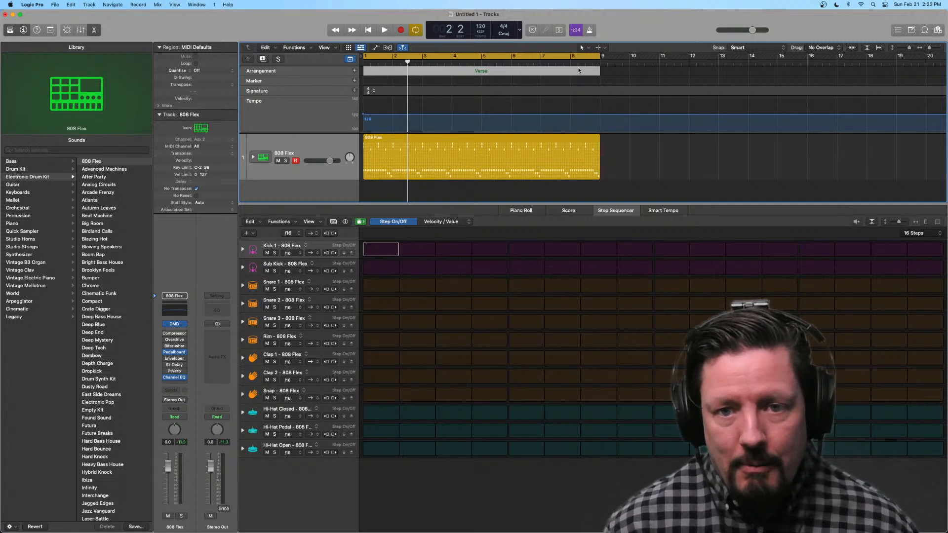
pyautogui.click(355, 70)
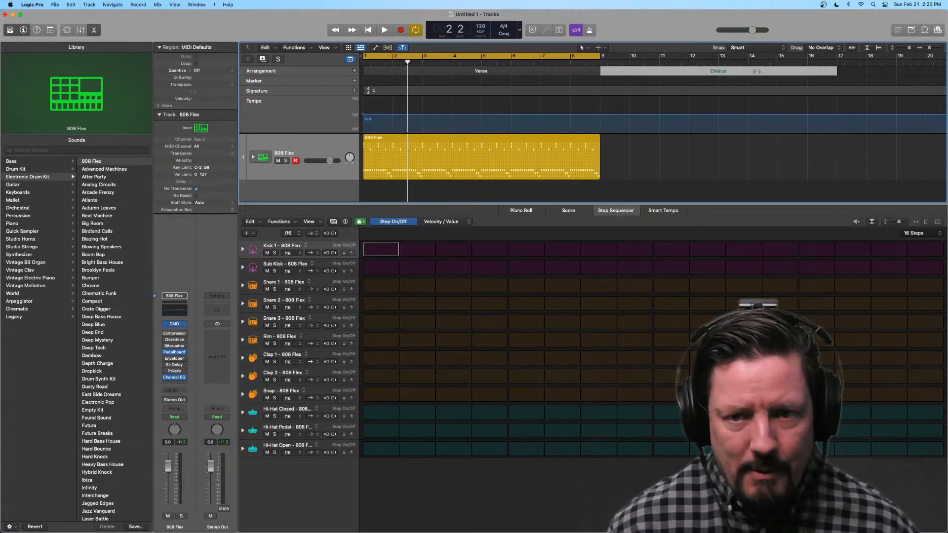
pyautogui.click(724, 72)
pyautogui.click(735, 62)
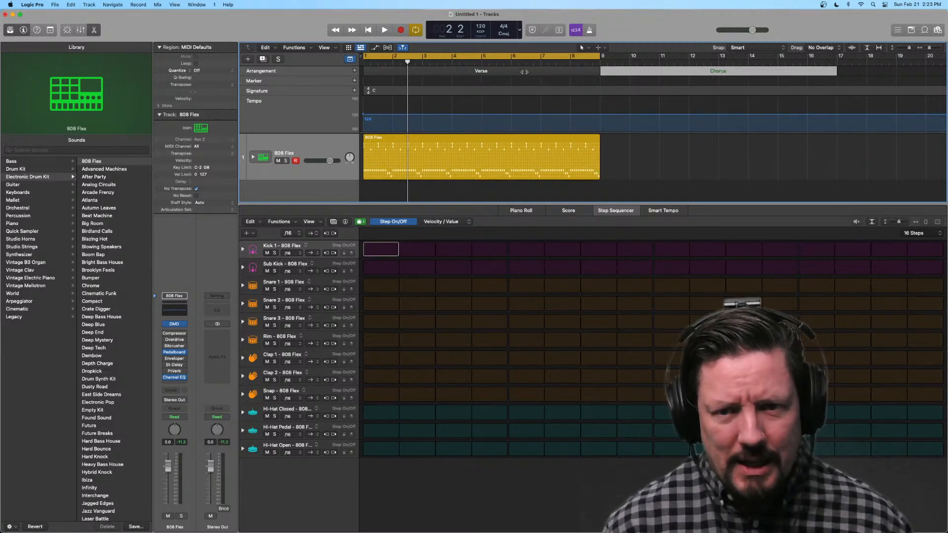
# Step: Copy the Verse arrangement section with its region to bar 17, after the Chorus
pyautogui.click(522, 72)
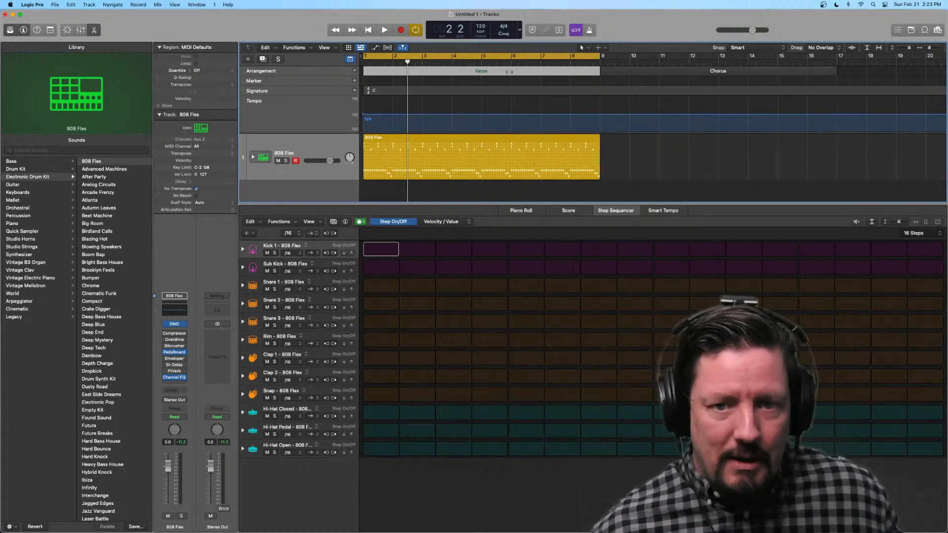
pyautogui.moveTo(509, 72)
pyautogui.mouseDown()
pyautogui.moveTo(851, 77)
pyautogui.moveTo(838, 81)
pyautogui.mouseUp()
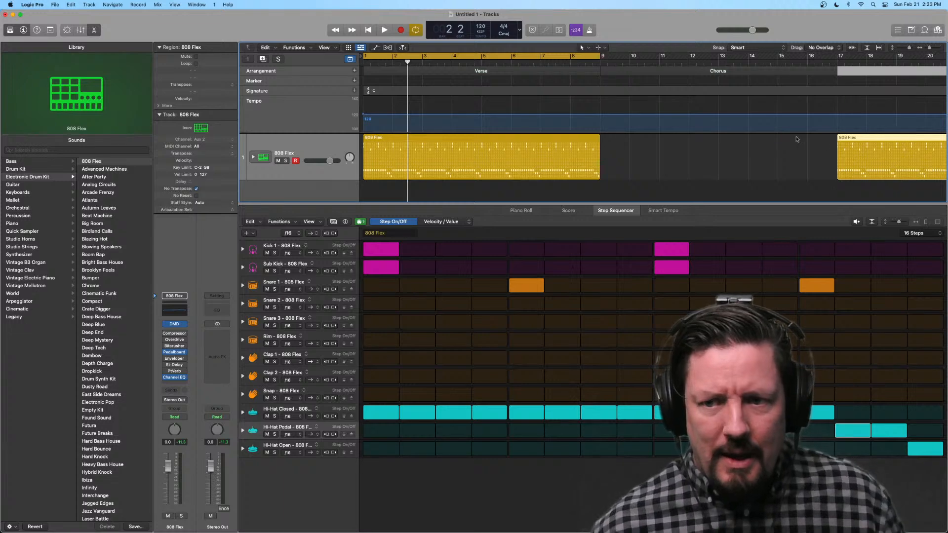
pyautogui.hscroll(1, 774, 130)
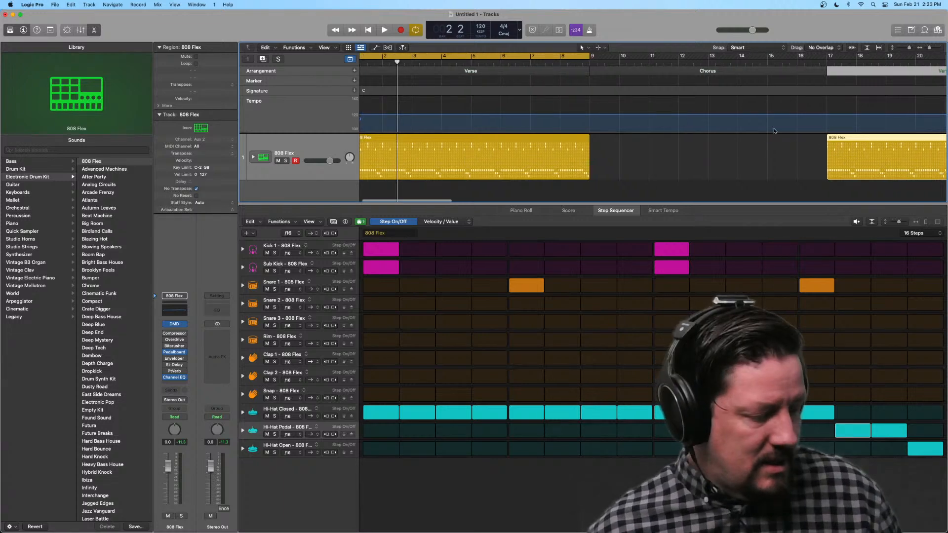
# Step: Move the second Verse section ahead of the Chorus so it starts at bar 9
pyautogui.click(687, 184)
pyautogui.press('z')
pyautogui.press('super+Left')
pyautogui.press('super+Left')
pyautogui.press('super+Left')
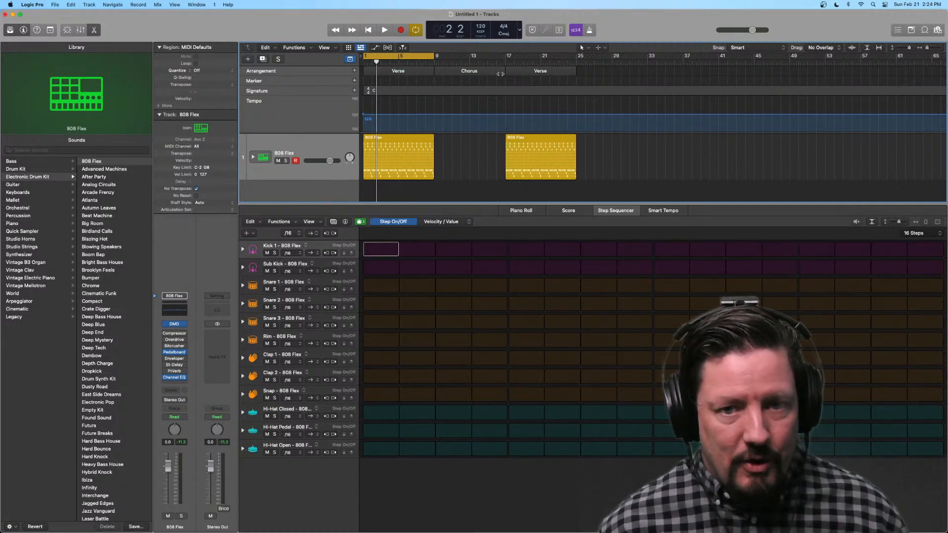
pyautogui.moveTo(512, 72); pyautogui.dragTo(437, 74)
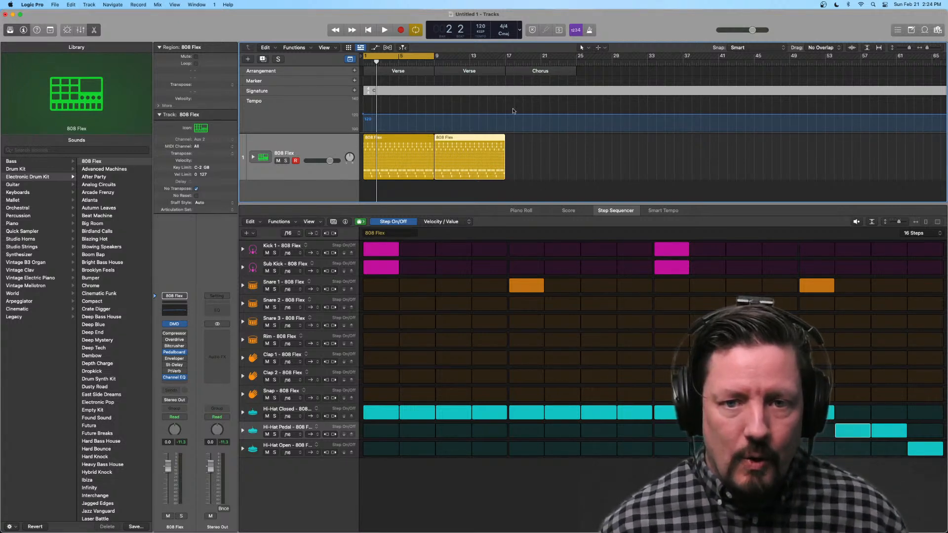
# Step: Create a pattern region in the Chorus with Kick 1 step 1 on, and lengthen it to bar 25
pyautogui.click(513, 72)
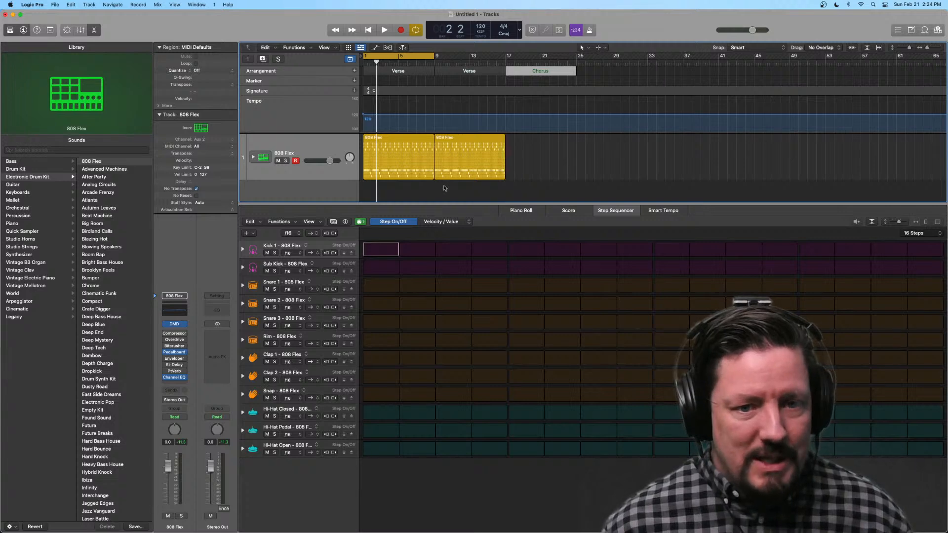
pyautogui.click(372, 258)
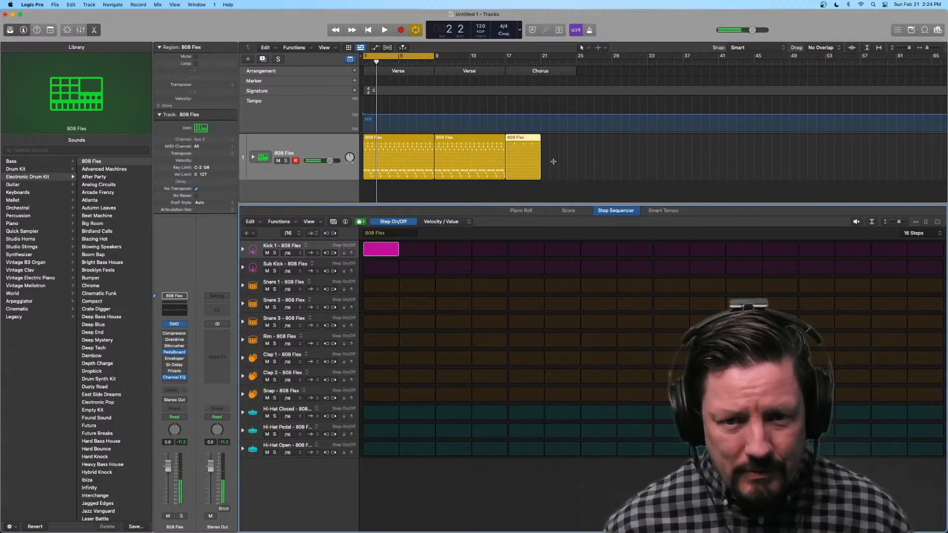
pyautogui.moveTo(540, 175); pyautogui.dragTo(571, 164)
# Step: Copy the Chorus section to bar 25 and move the second Verse between the two Chorus sections
pyautogui.click(512, 72)
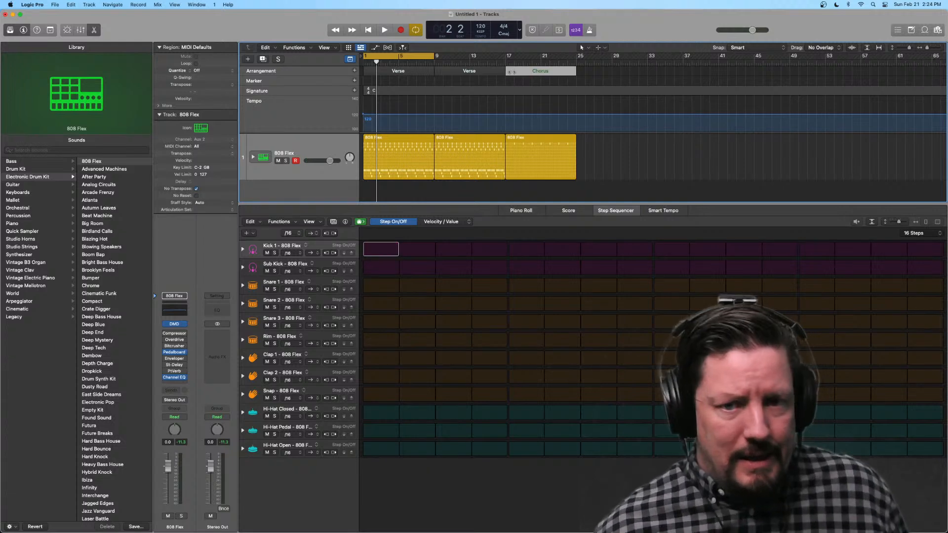
pyautogui.moveTo(512, 71)
pyautogui.mouseDown()
pyautogui.moveTo(582, 75)
pyautogui.moveTo(583, 83)
pyautogui.mouseUp()
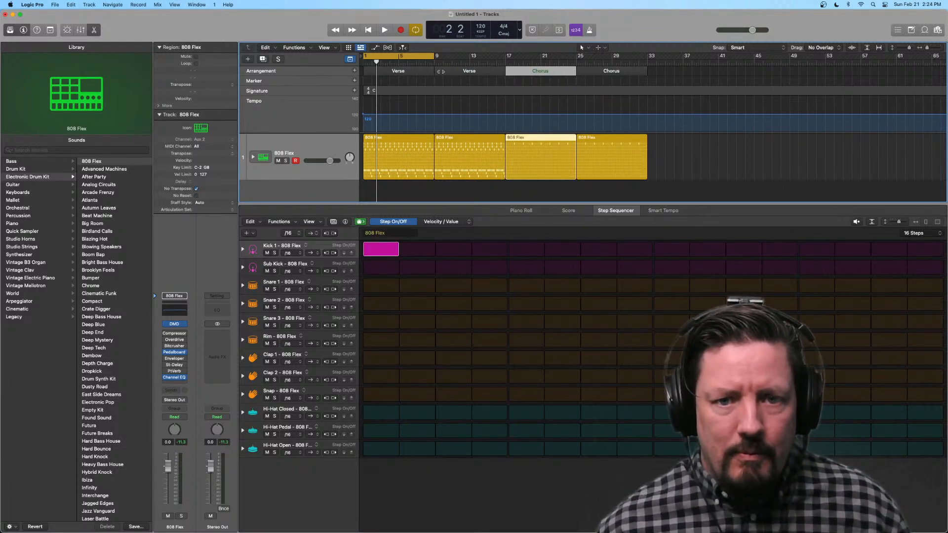
pyautogui.moveTo(440, 71); pyautogui.dragTo(576, 81)
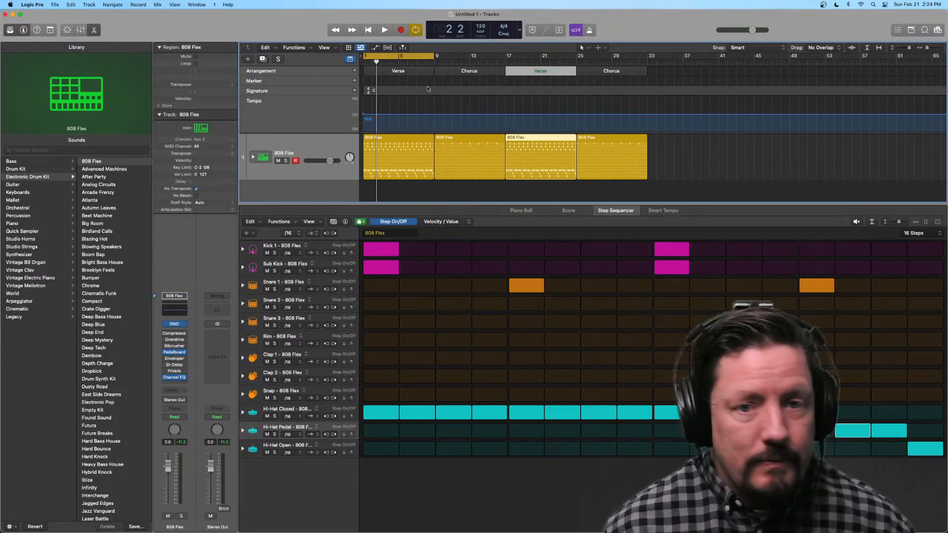
# Step: Extend the cycle range to bar 33 and return the playhead to bar 1
pyautogui.moveTo(436, 61); pyautogui.dragTo(647, 65)
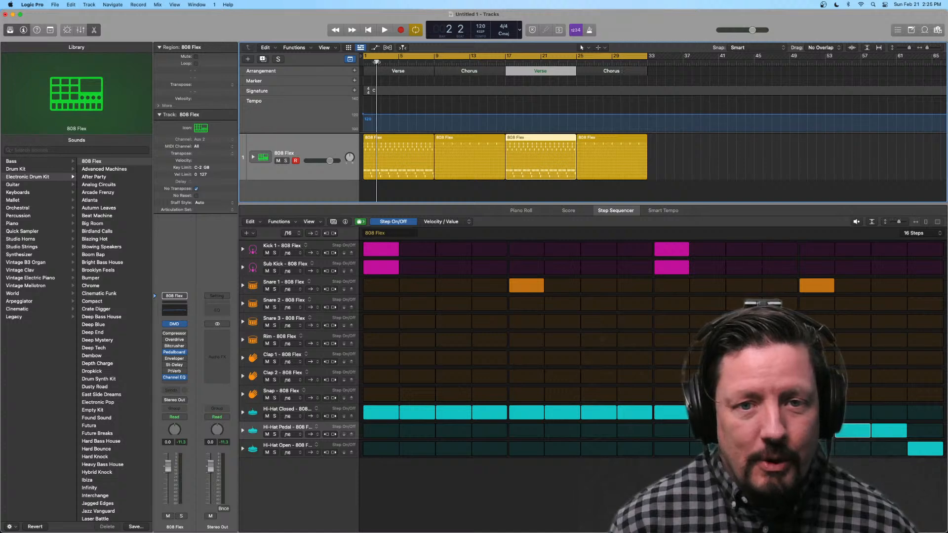
pyautogui.moveTo(377, 61); pyautogui.dragTo(363, 63)
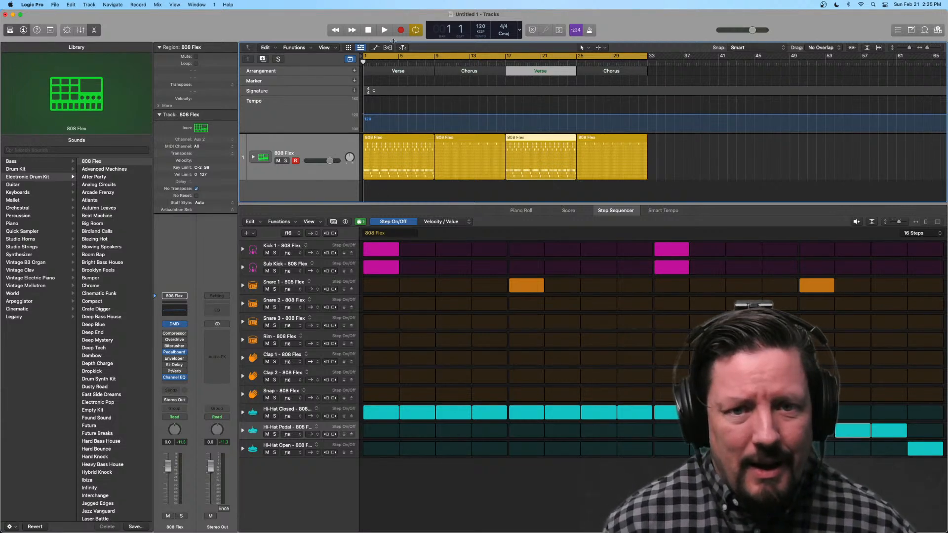
# Step: In the first Verse pattern, turn on Hi-Hat Pedal steps 5–7 and Hi-Hat Open step 8, and turn off Hi-Hat Closed steps 5–8
pyautogui.click(398, 145)
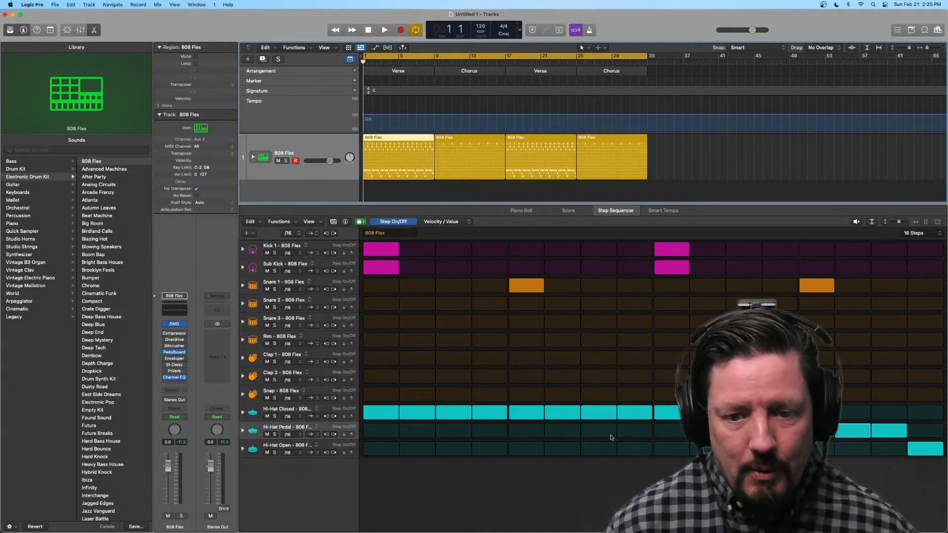
pyautogui.moveTo(637, 451)
pyautogui.mouseDown()
pyautogui.moveTo(598, 432)
pyautogui.moveTo(528, 432)
pyautogui.mouseUp()
pyautogui.click(605, 451)
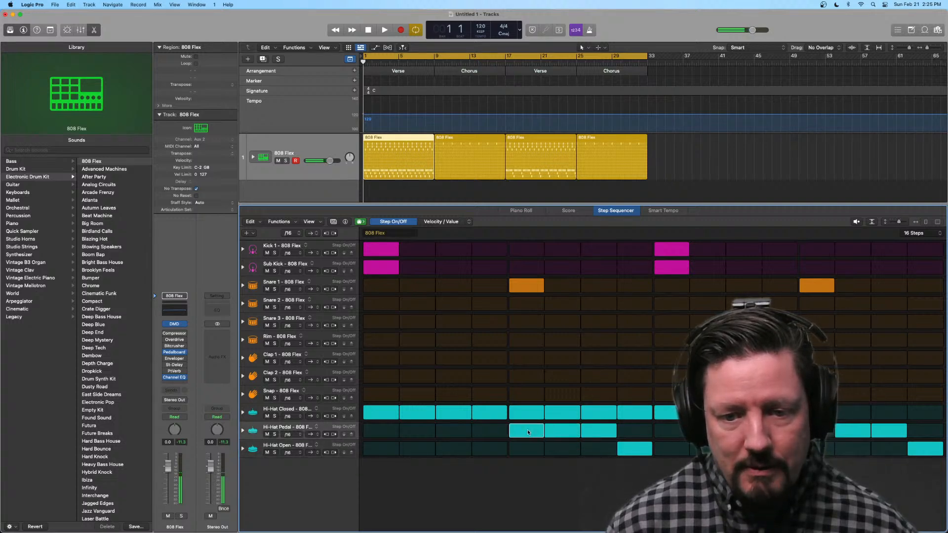
pyautogui.moveTo(605, 418); pyautogui.dragTo(529, 420)
pyautogui.click(634, 414)
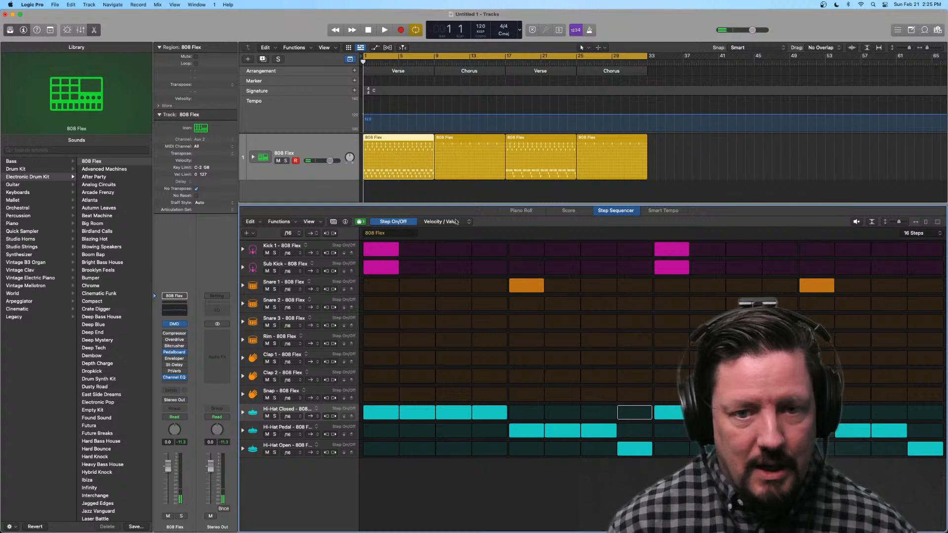
# Step: Compare the step patterns of the first and second Verse regions
pyautogui.click(528, 142)
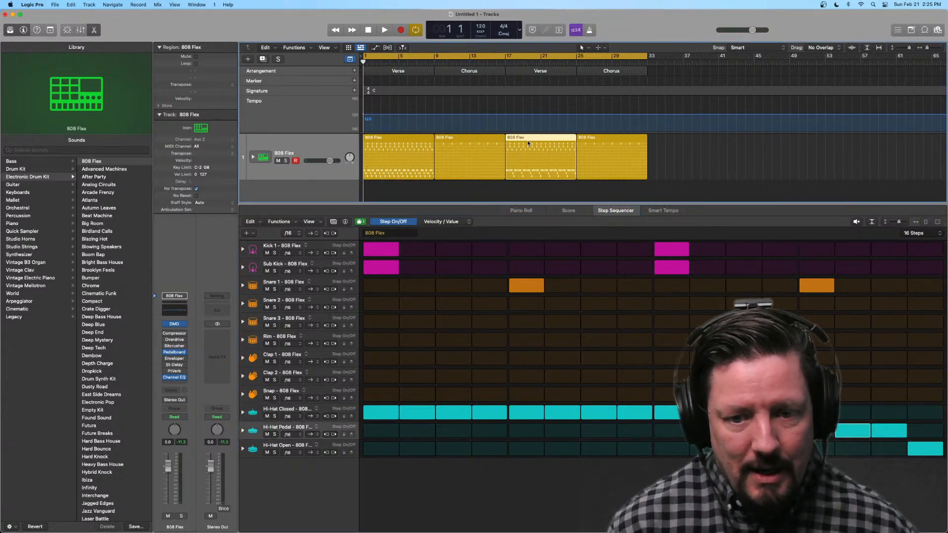
pyautogui.click(403, 145)
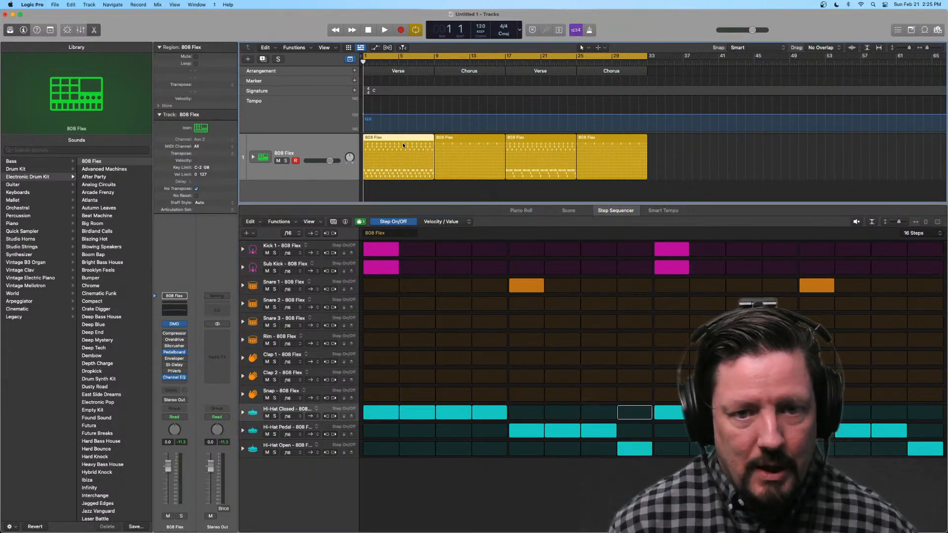
pyautogui.click(552, 139)
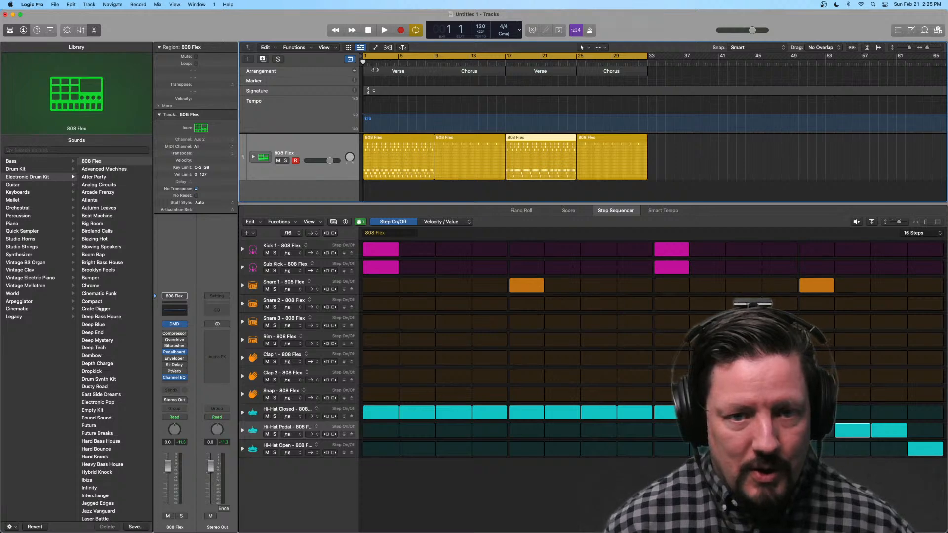
# Step: Copy the first Verse section to bar 17 and delete the old second Verse section together with its region
pyautogui.click(371, 71)
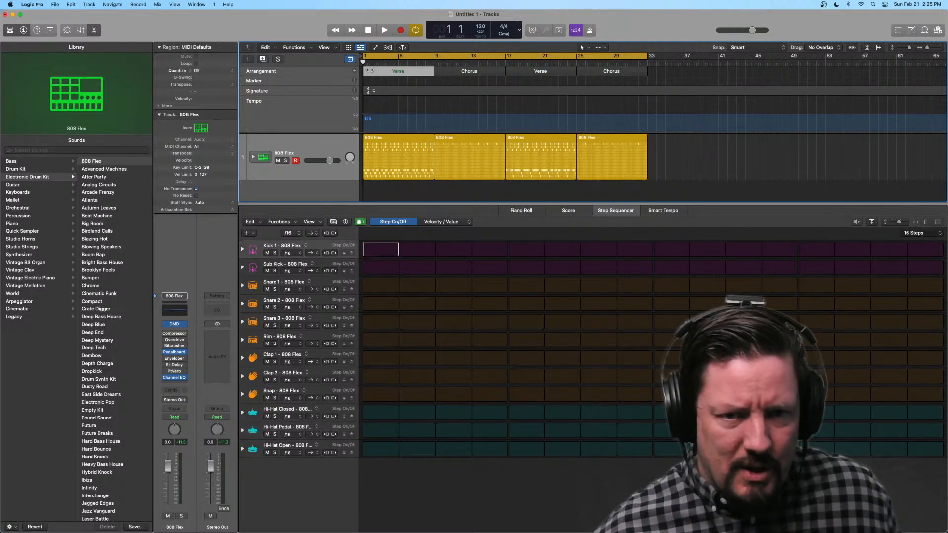
pyautogui.moveTo(369, 71); pyautogui.dragTo(504, 73)
pyautogui.click(581, 72)
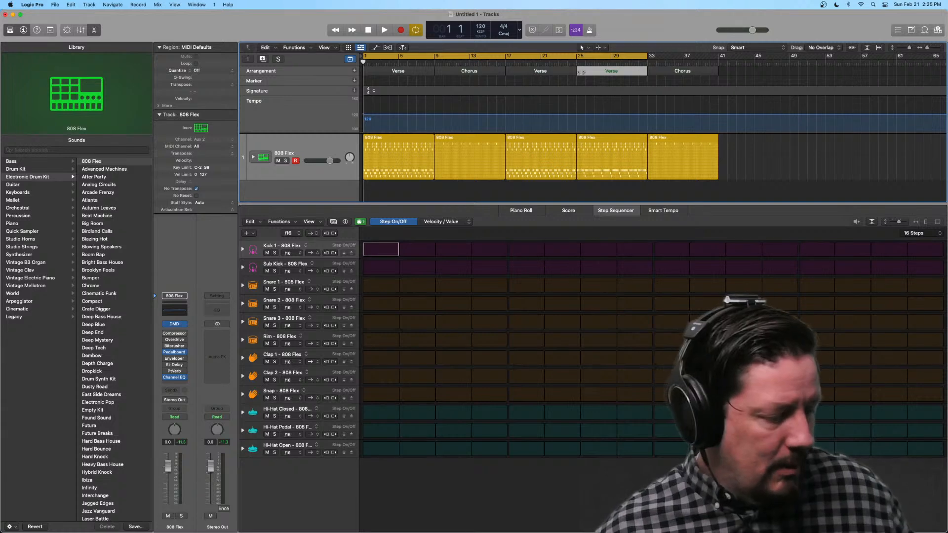
pyautogui.press('Delete')
pyautogui.press('Delete')
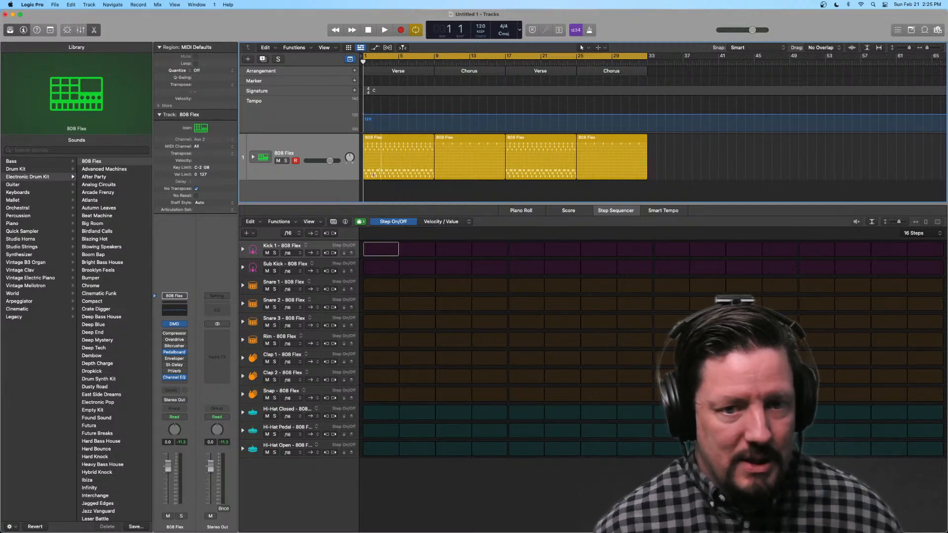
# Step: Try copying only the first Verse region to bar 36, past the last Chorus
pyautogui.click(394, 138)
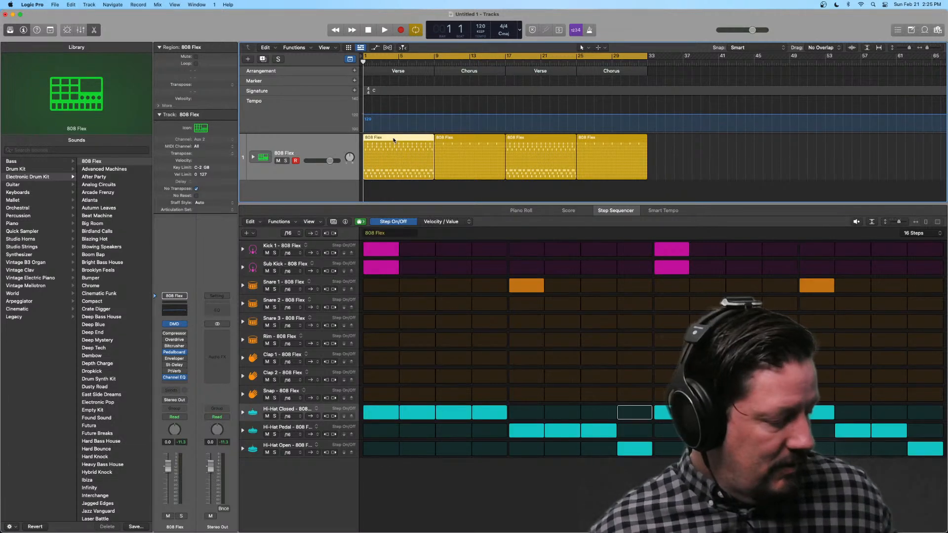
pyautogui.moveTo(393, 140); pyautogui.dragTo(684, 144)
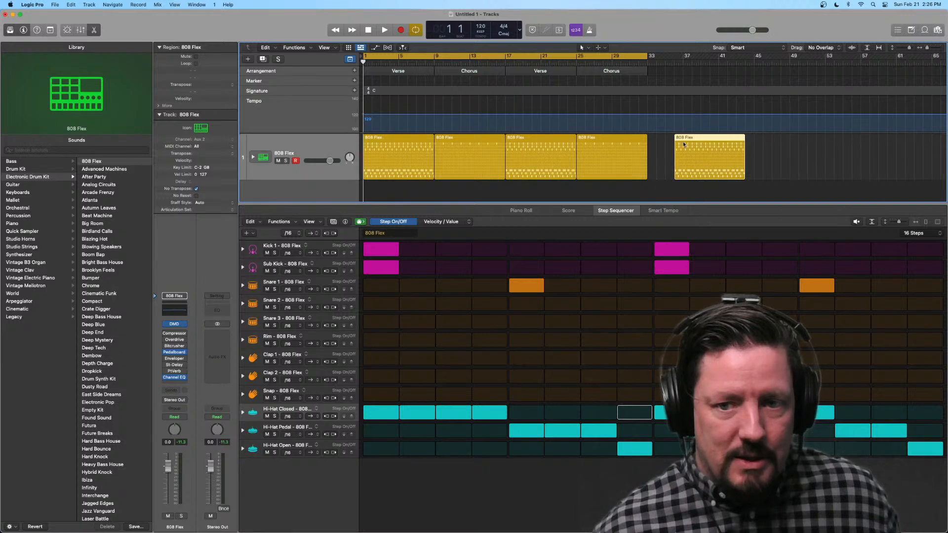
pyautogui.moveTo(538, 140); pyautogui.dragTo(521, 150)
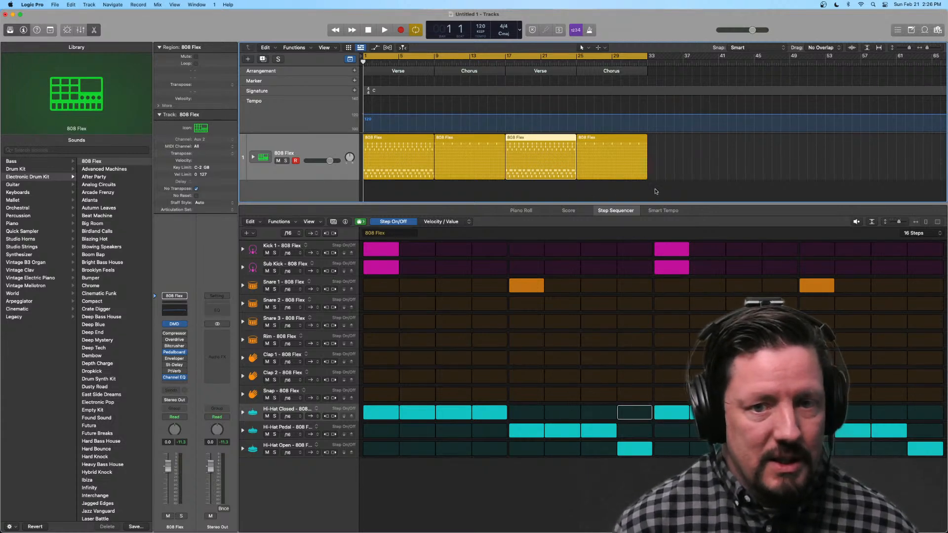
# Step: Copy the second Verse section with its region to bar 25 and extend the cycle range to bar 41
pyautogui.click(440, 71)
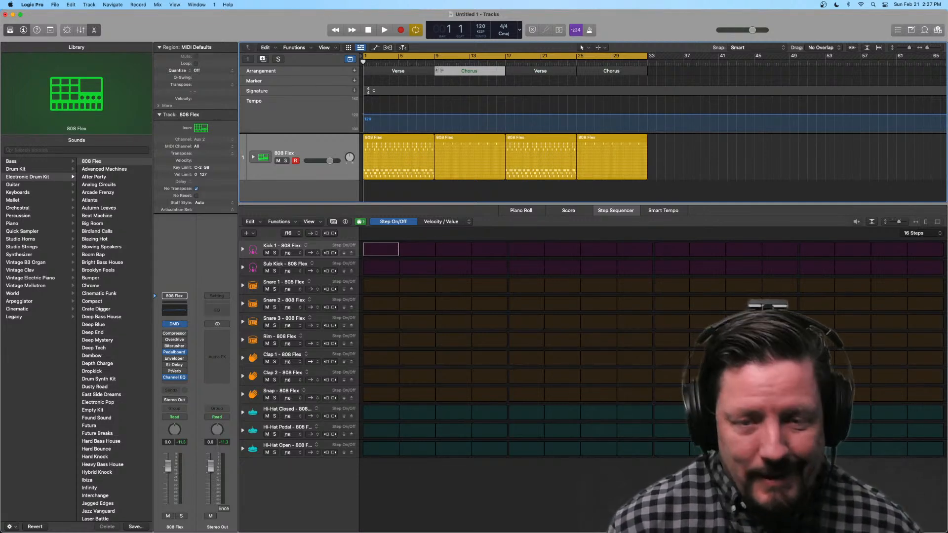
pyautogui.click(514, 70)
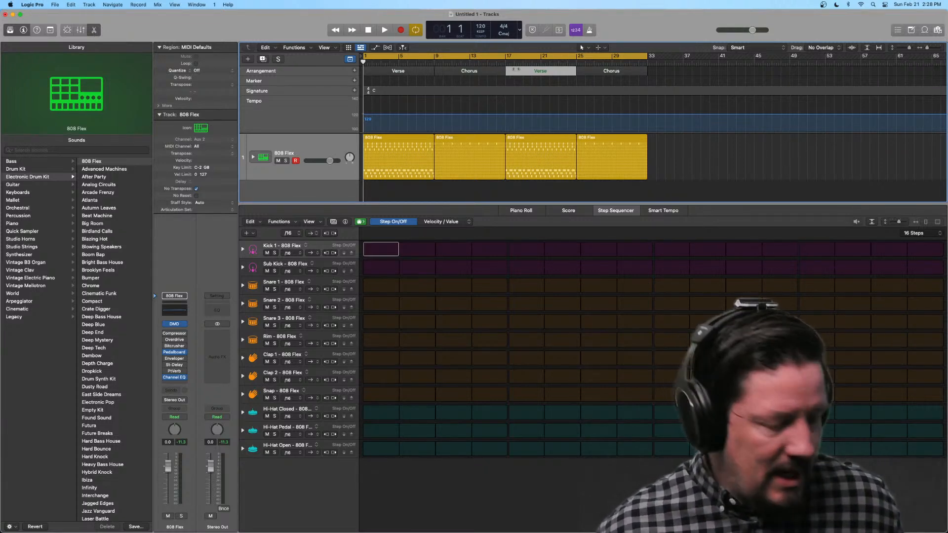
pyautogui.moveTo(516, 70)
pyautogui.mouseDown()
pyautogui.moveTo(598, 70)
pyautogui.moveTo(583, 71)
pyautogui.mouseUp()
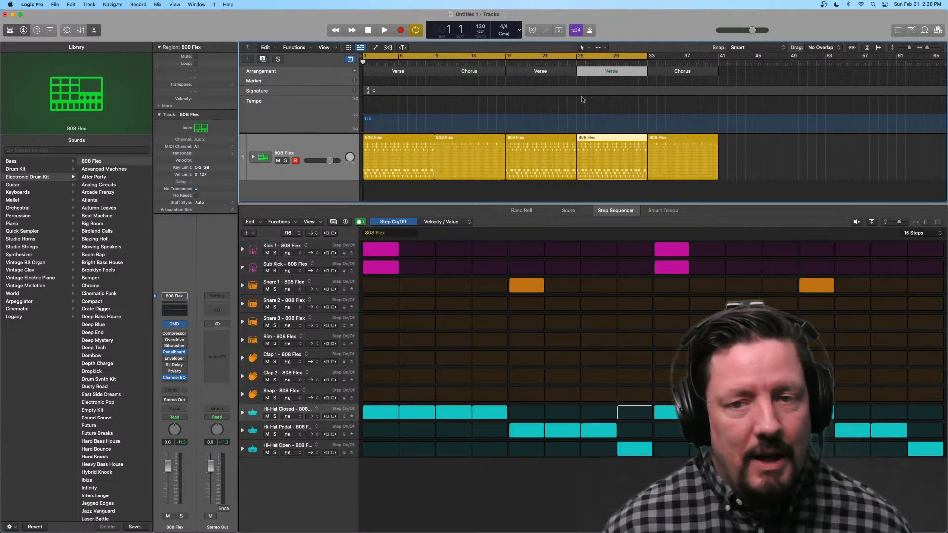
pyautogui.moveTo(648, 61); pyautogui.dragTo(718, 63)
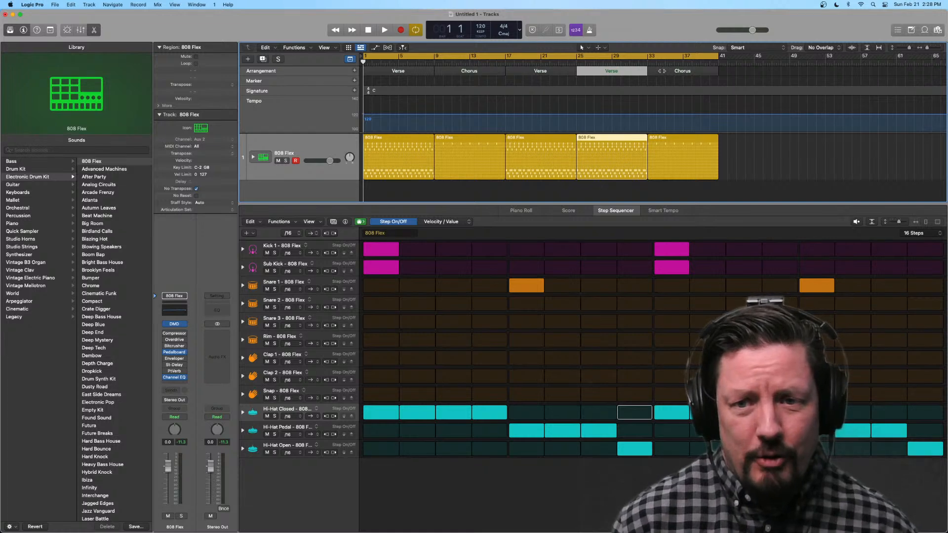
# Step: With cycling turned off, set the Kick 1 row playback mode to backward and briefly play from bar 1
pyautogui.hscroll(1, 662, 71)
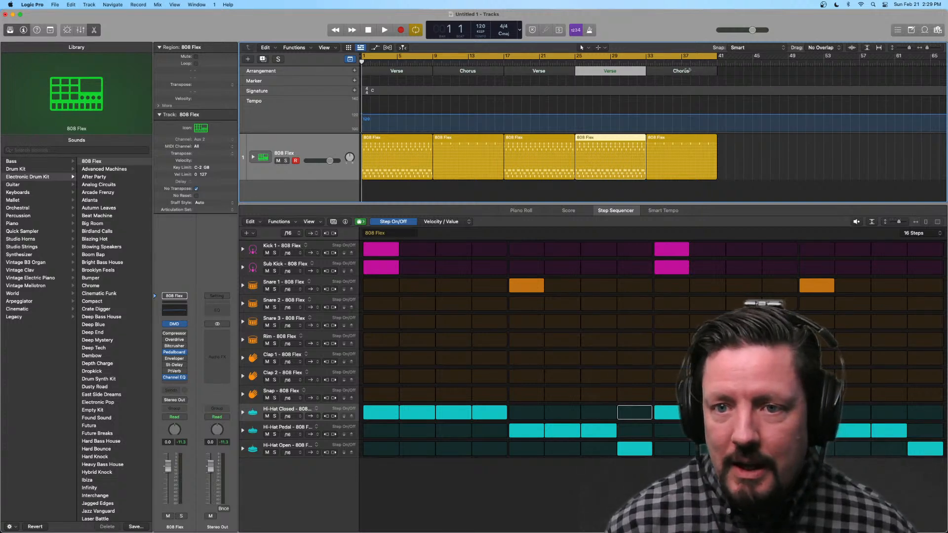
pyautogui.click(640, 60)
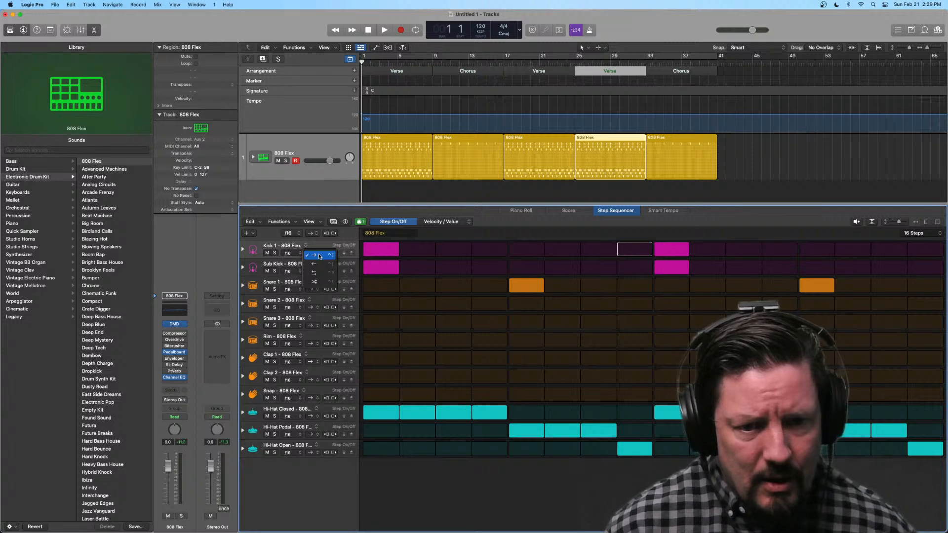
pyautogui.click(314, 254)
pyautogui.click(319, 267)
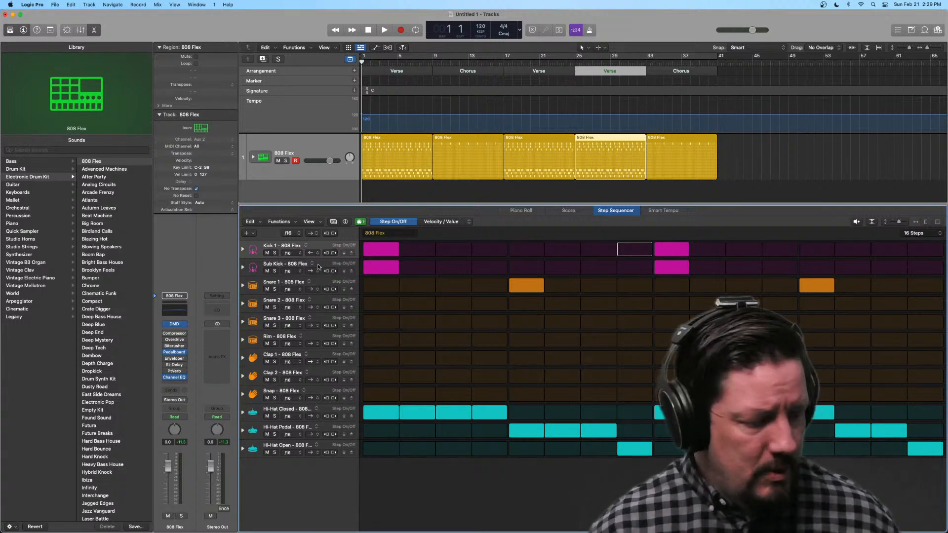
pyautogui.press('space')
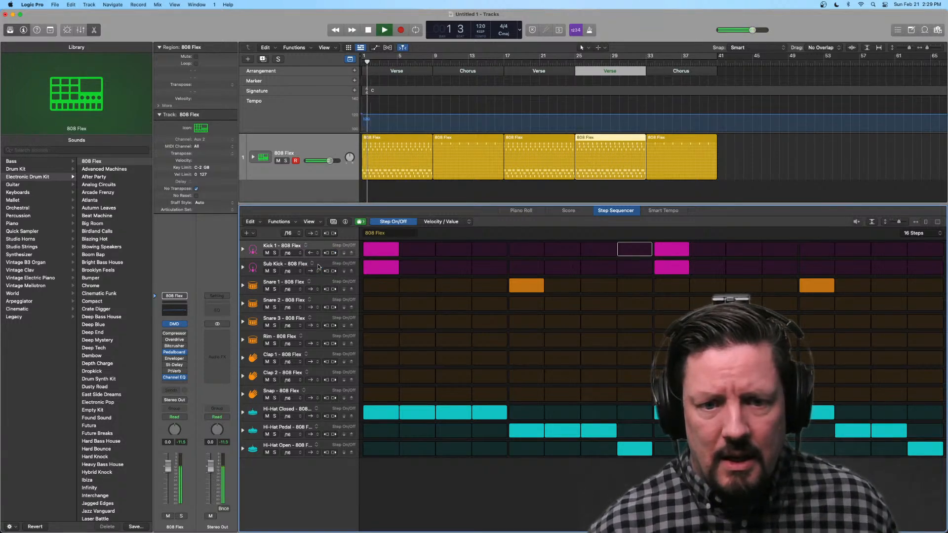
pyautogui.press('space')
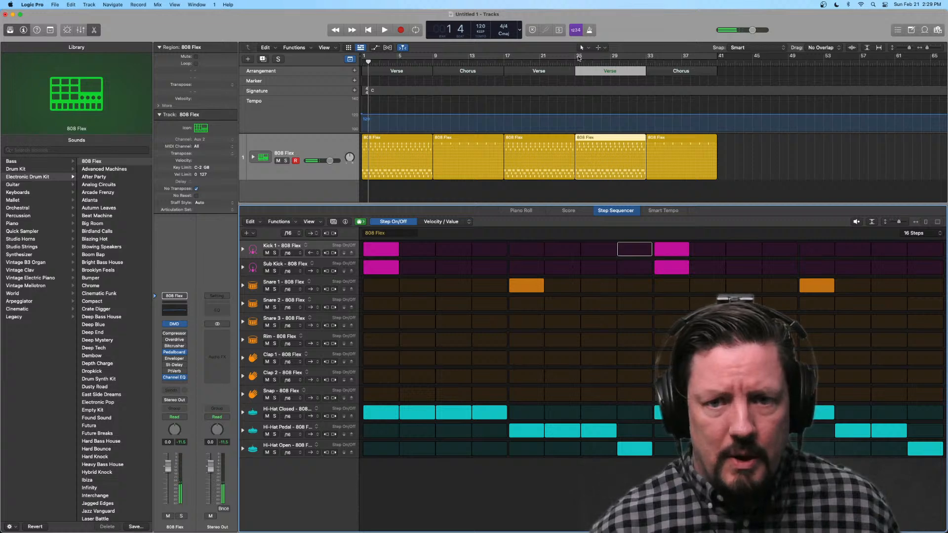
# Step: Set the cycle range to the third Verse, bars 25 to 33, and play it to check the Kick 1 row's playback direction
pyautogui.moveTo(576, 58); pyautogui.dragTo(645, 62)
pyautogui.press('space')
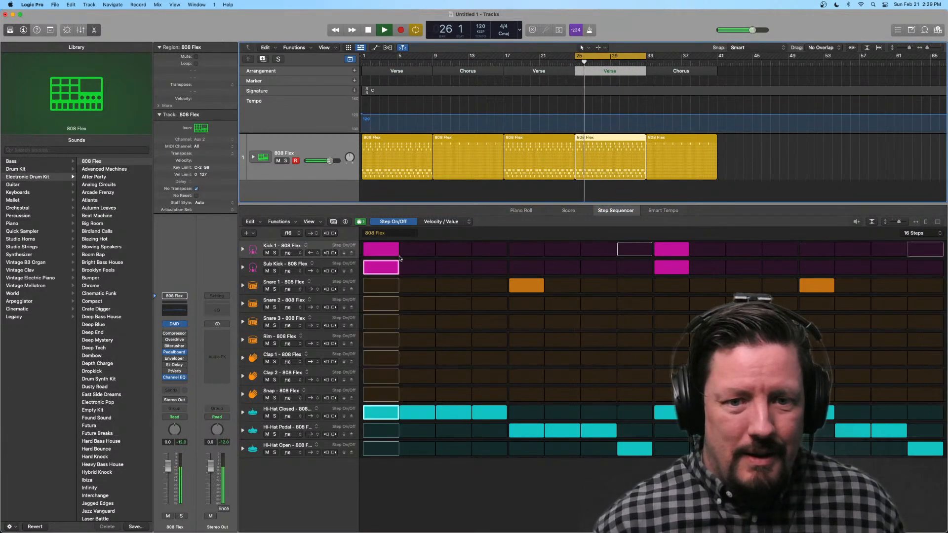
pyautogui.press('space')
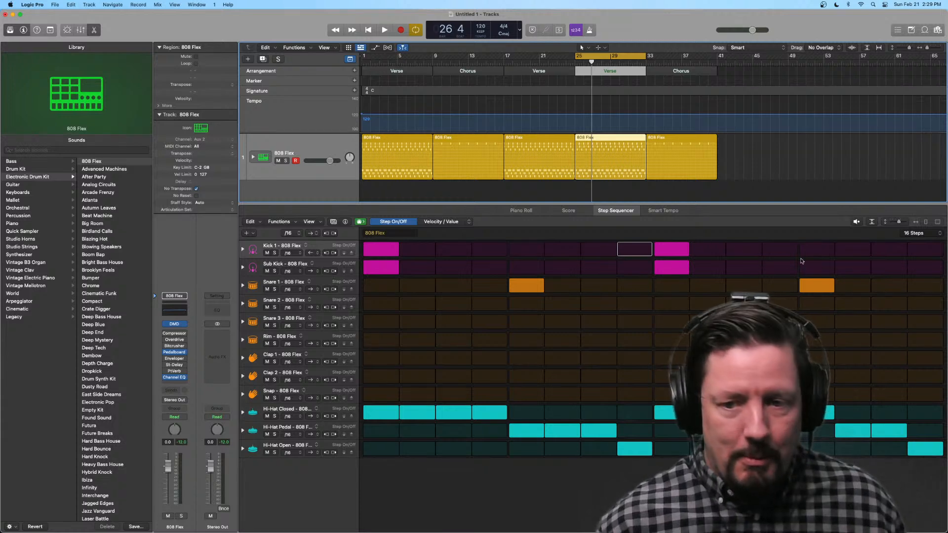
pyautogui.press('space')
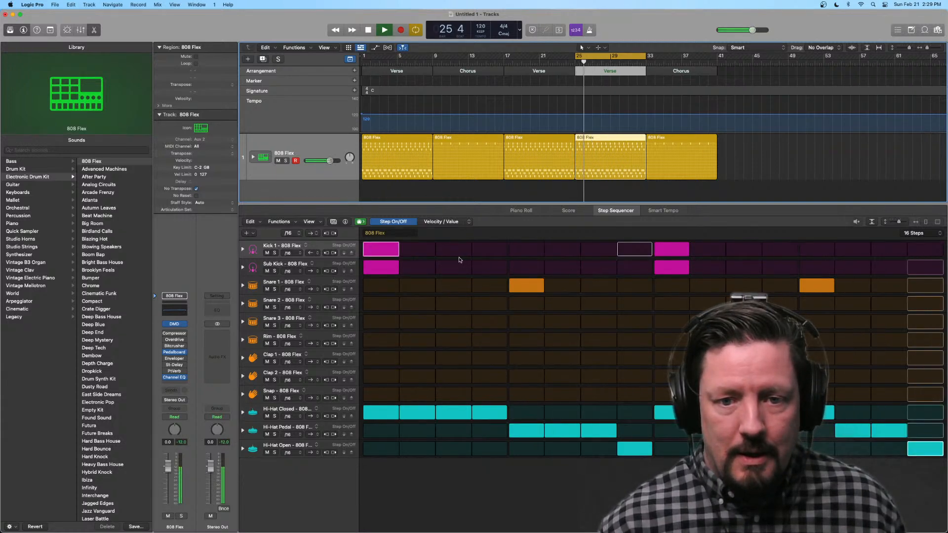
pyautogui.press('space')
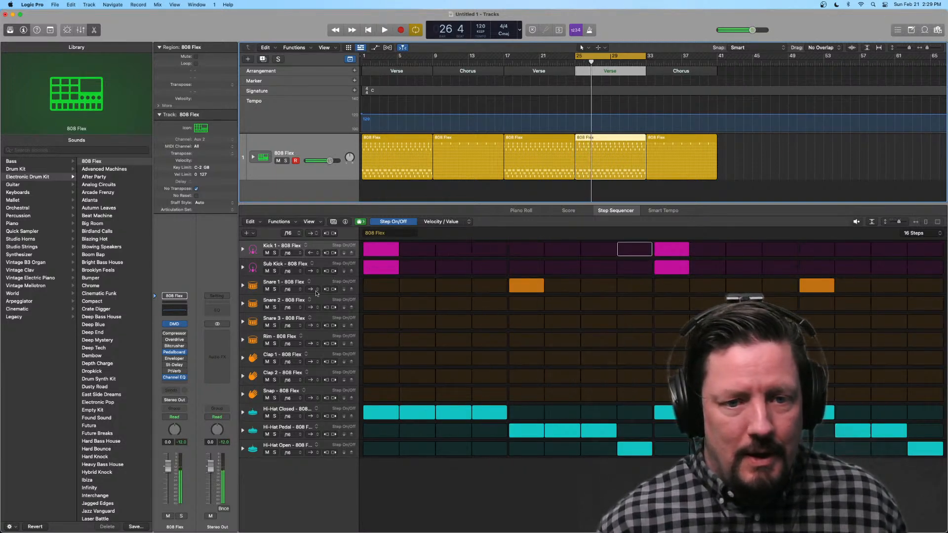
# Step: Set the Kick 1 row playback mode to ping-pong and play the third Verse
pyautogui.click(314, 253)
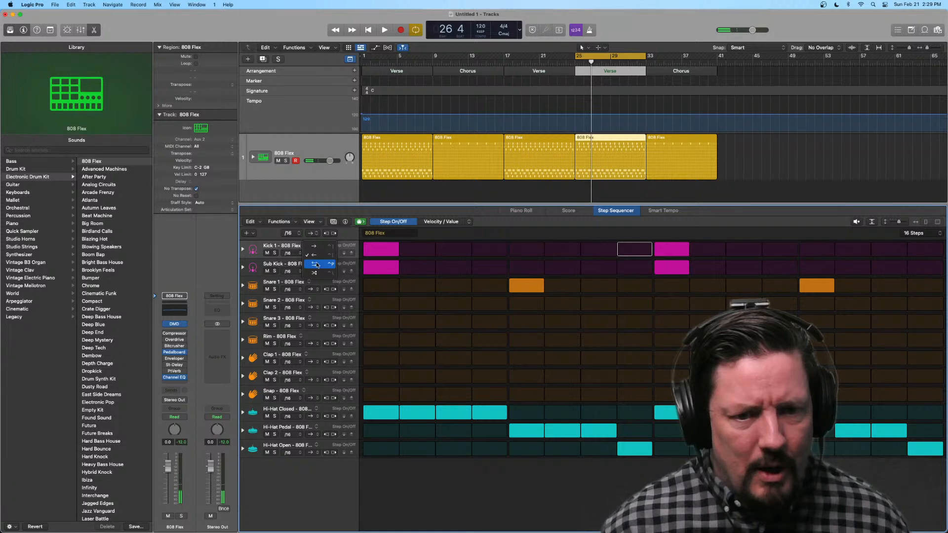
pyautogui.click(316, 265)
pyautogui.press('space')
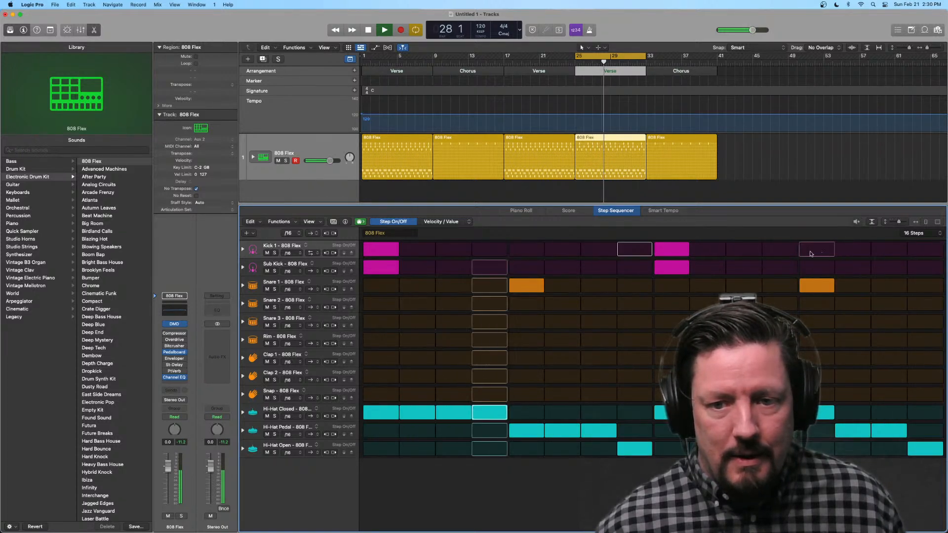
pyautogui.press('space')
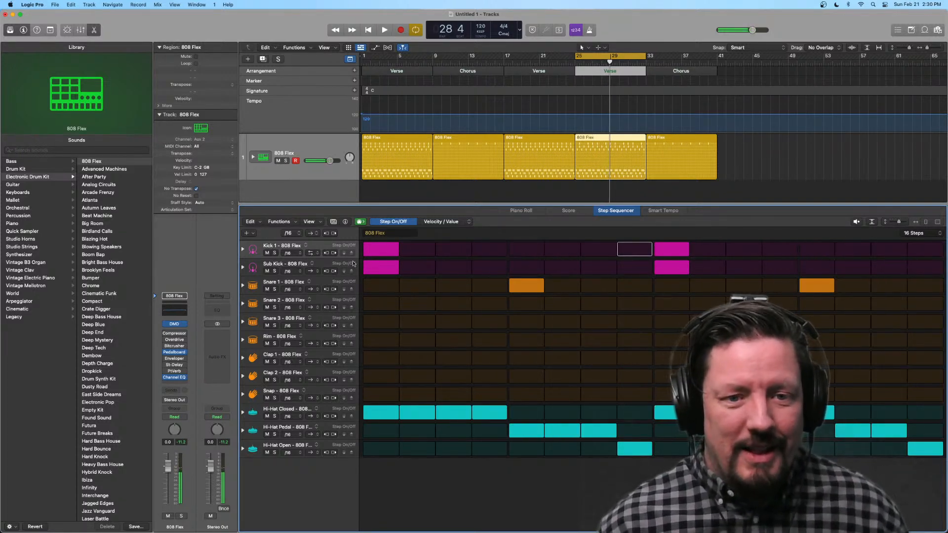
# Step: Set the Kick 1 row playback mode to random and play the third Verse
pyautogui.click(313, 253)
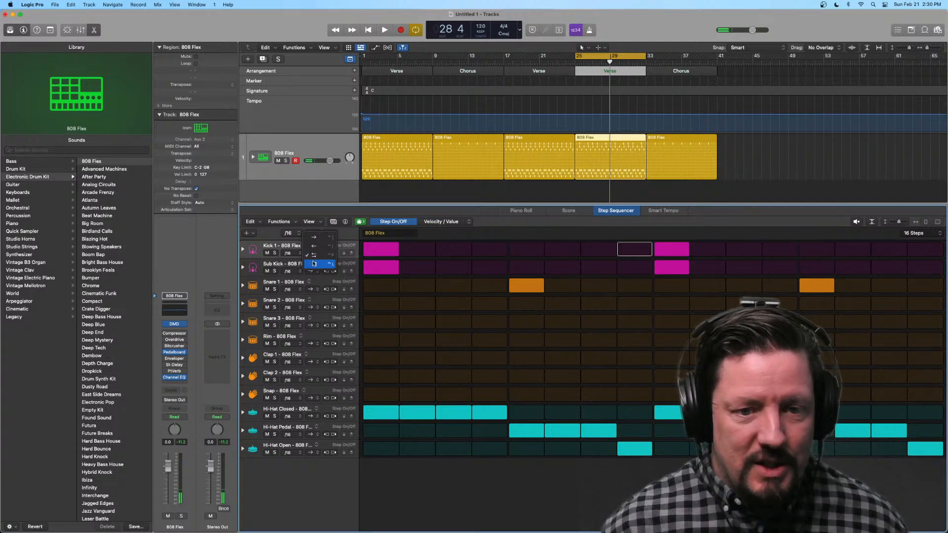
pyautogui.click(313, 263)
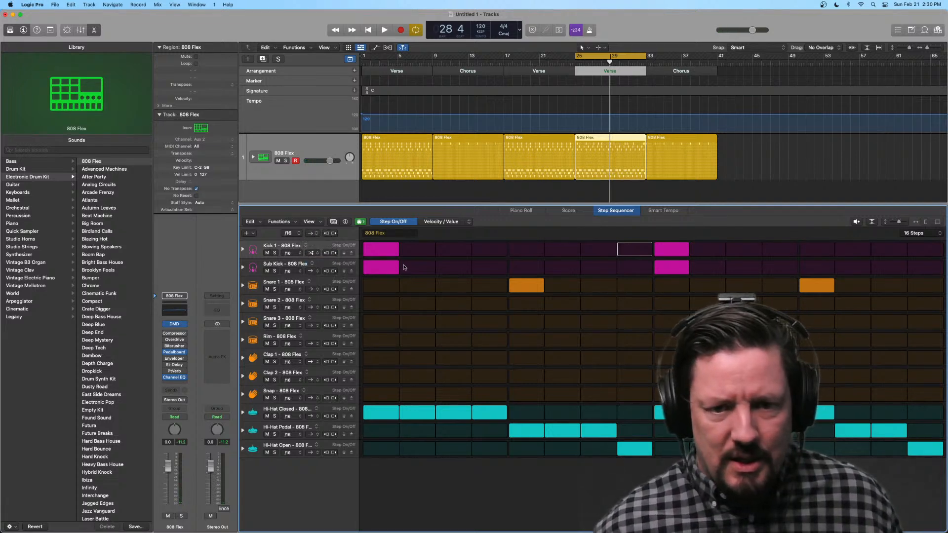
pyautogui.press('space')
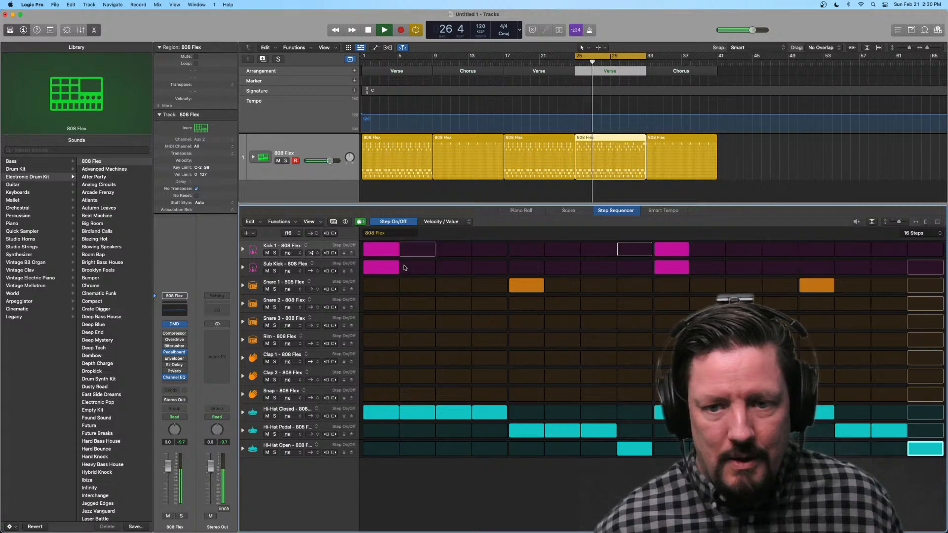
pyautogui.press('space')
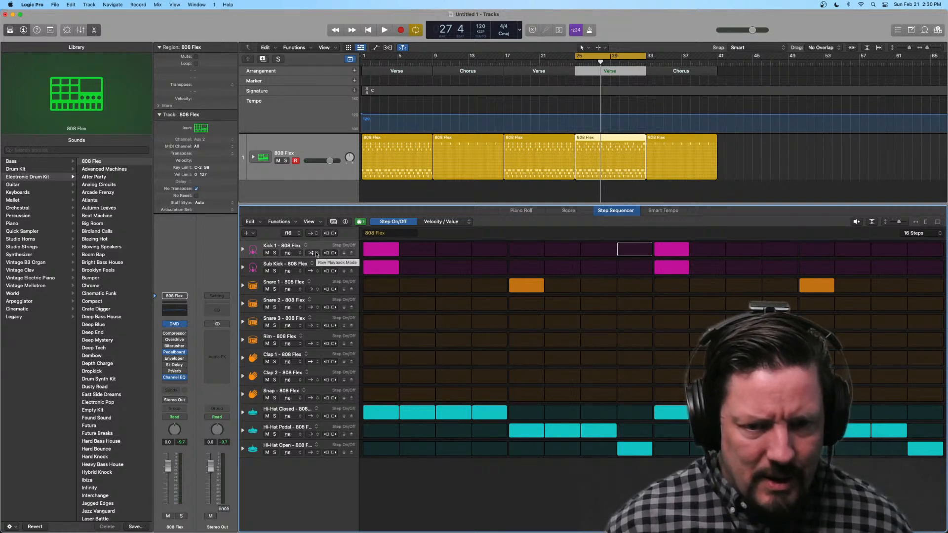
# Step: Set the Kick 1 row playback mode back to ping-pong and play the third Verse
pyautogui.click(317, 254)
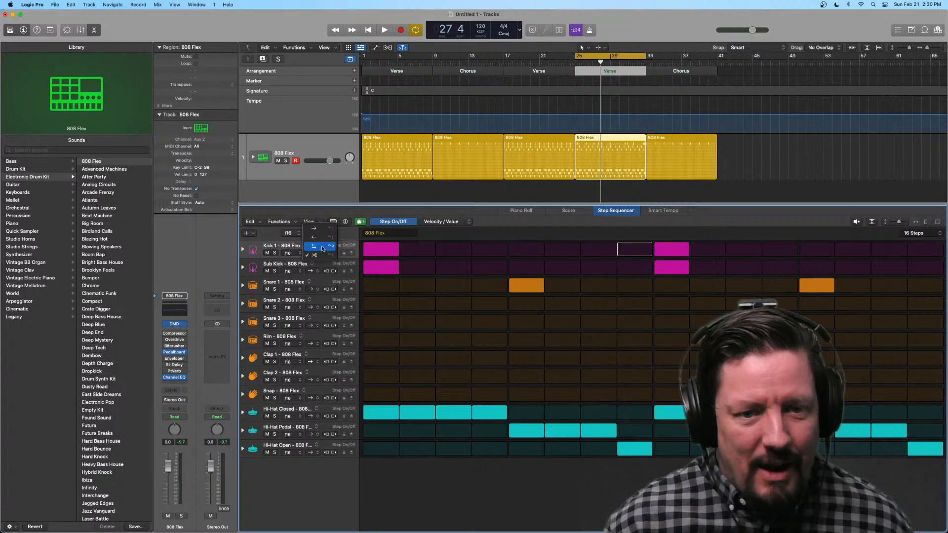
pyautogui.click(316, 247)
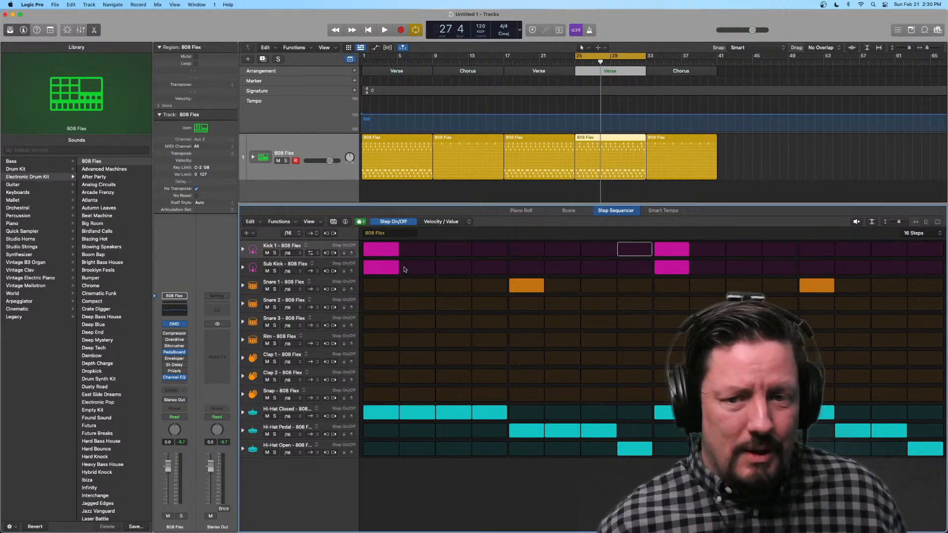
pyautogui.press('space')
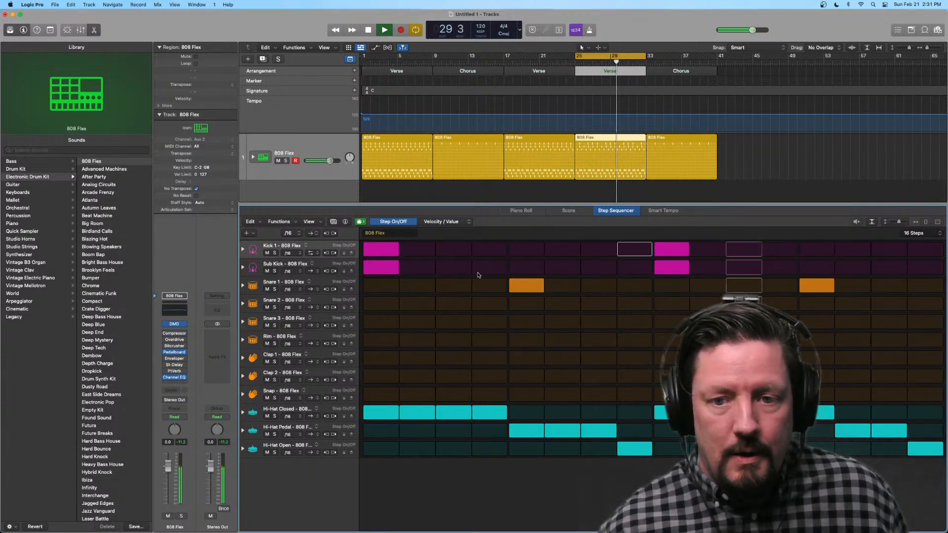
pyautogui.press('space')
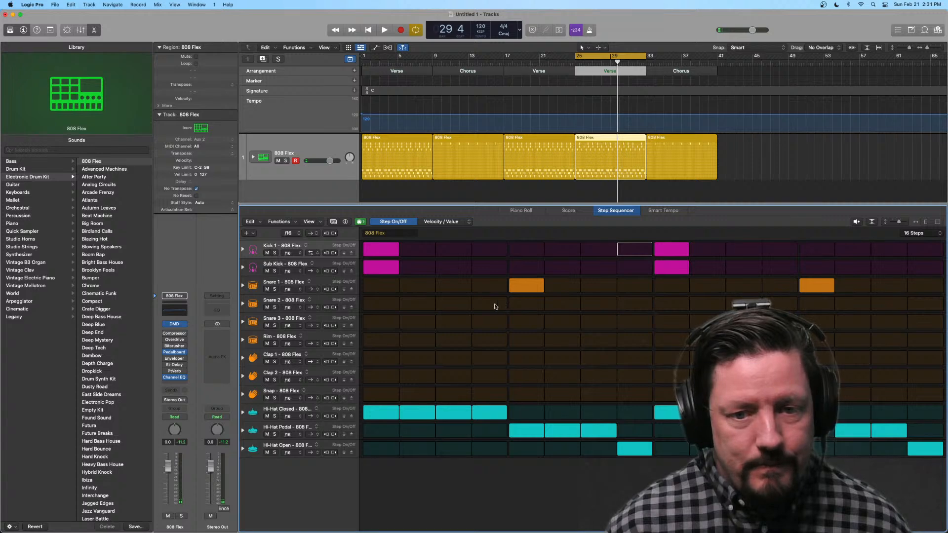
# Step: Try rotating the Kick 1 and Hi-Hat Closed rows one step right and back, playing the third Verse with the hi-hat shifted
pyautogui.click(334, 253)
pyautogui.click(325, 253)
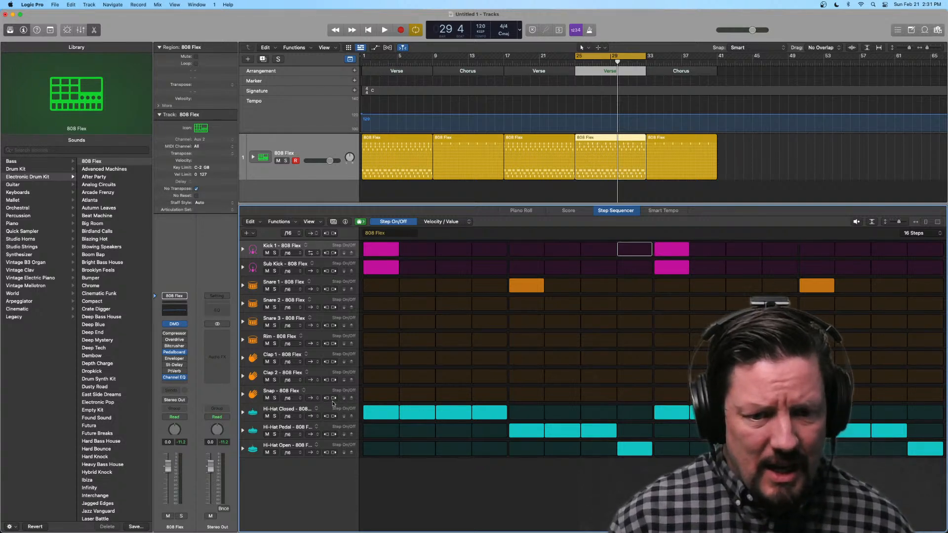
pyautogui.click(334, 416)
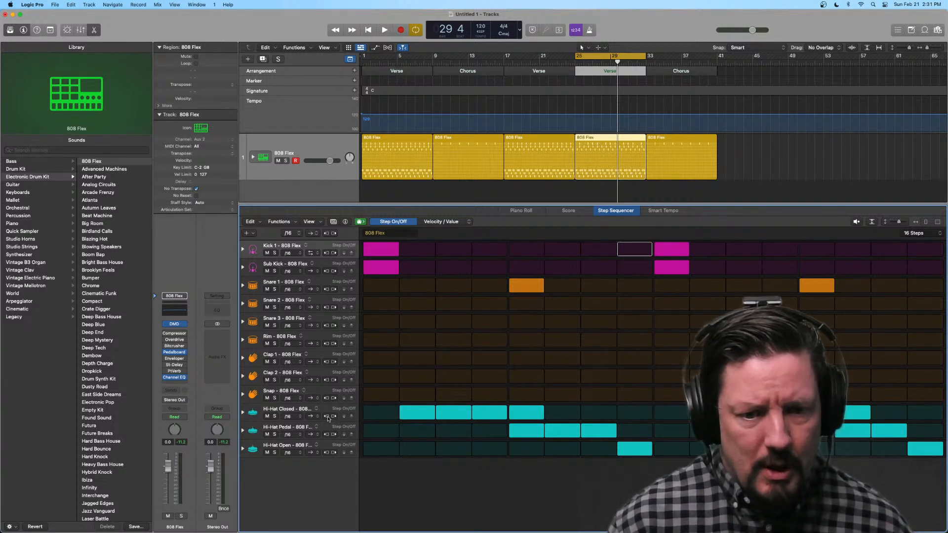
pyautogui.click(326, 417)
pyautogui.click(334, 416)
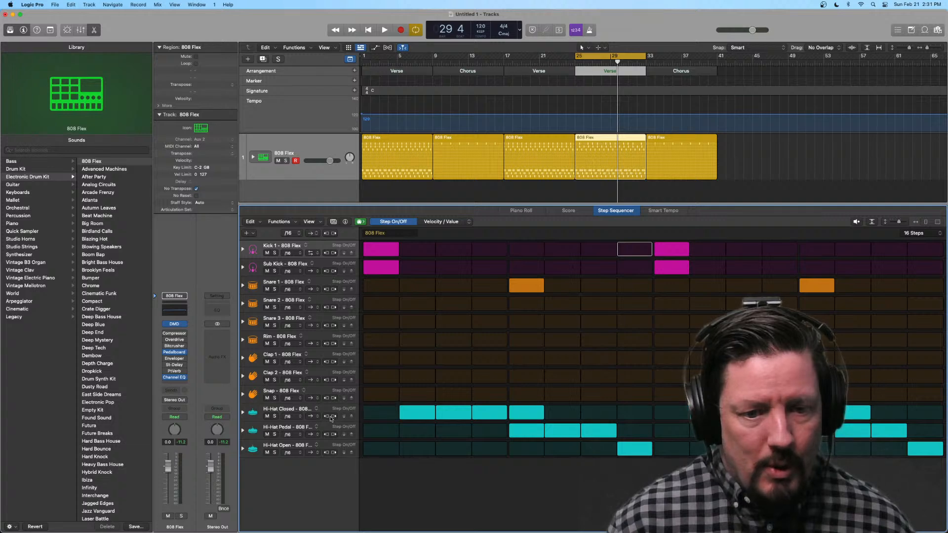
pyautogui.press('space')
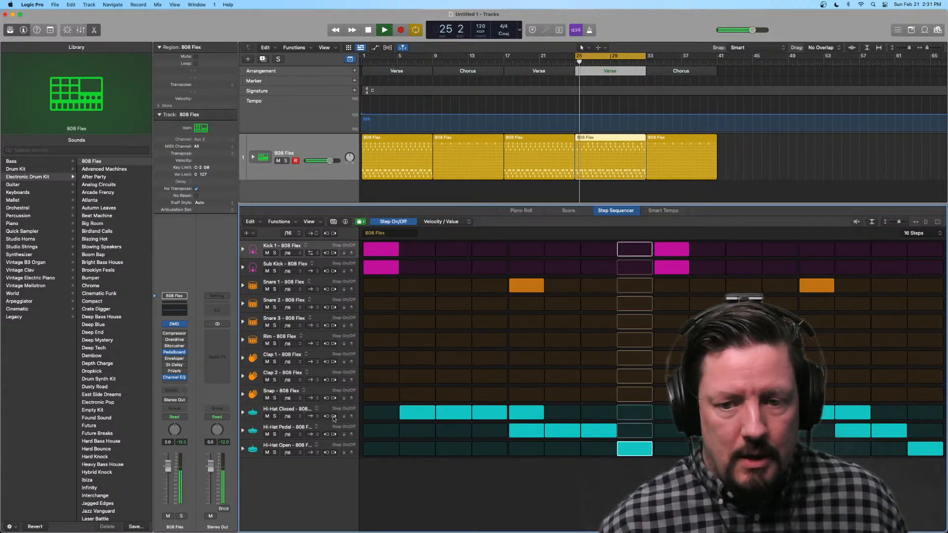
pyautogui.press('space')
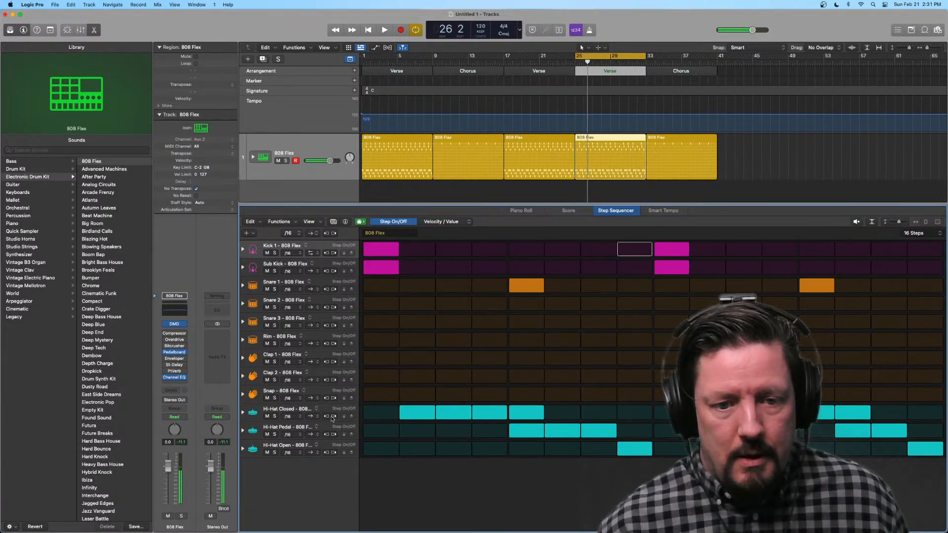
pyautogui.click(326, 416)
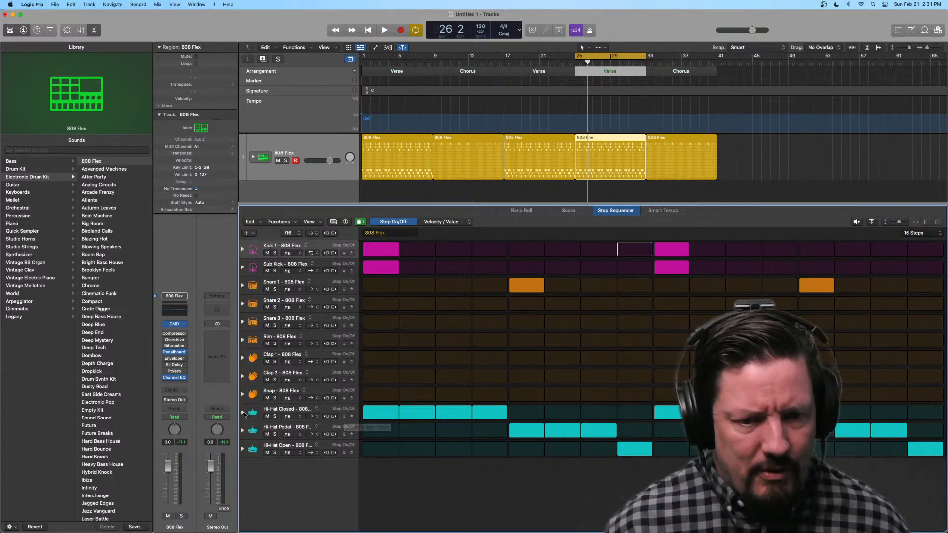
# Step: Expand the Hi-Hat Closed subrows, decrement the row's velocity values and increment them back, and collapse the row
pyautogui.click(242, 413)
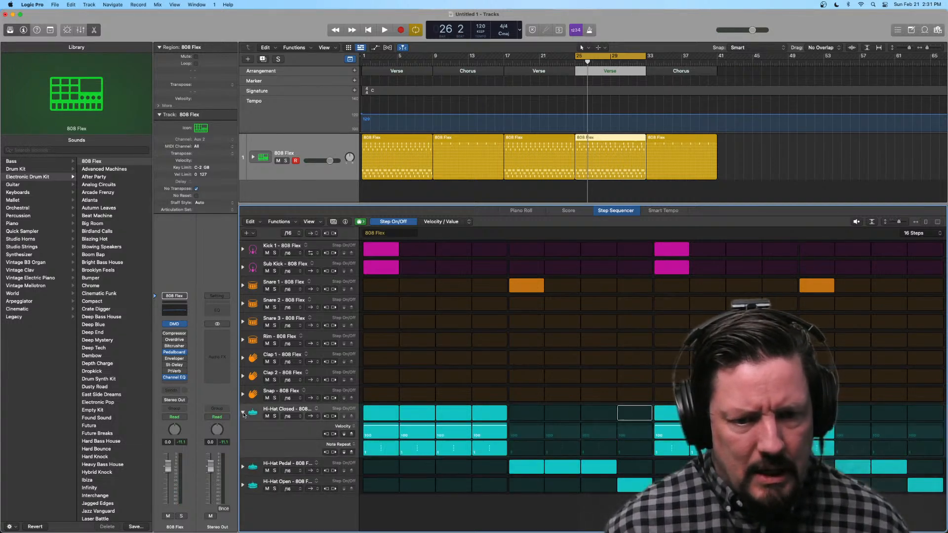
pyautogui.click(344, 434)
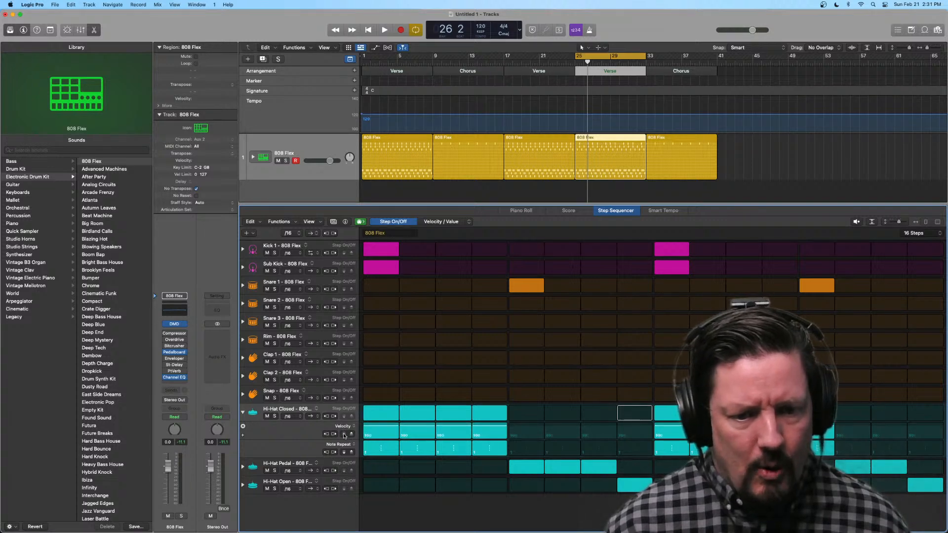
pyautogui.click(352, 434)
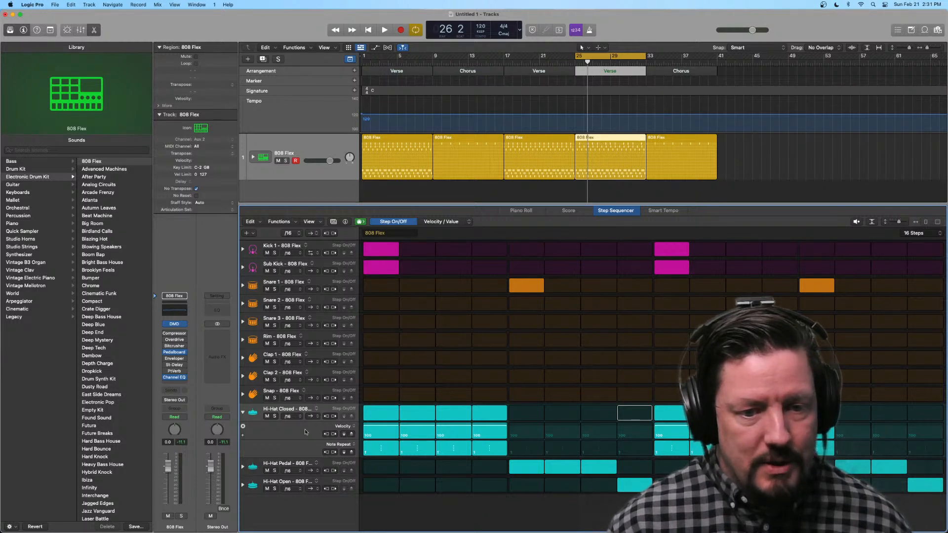
pyautogui.click(242, 413)
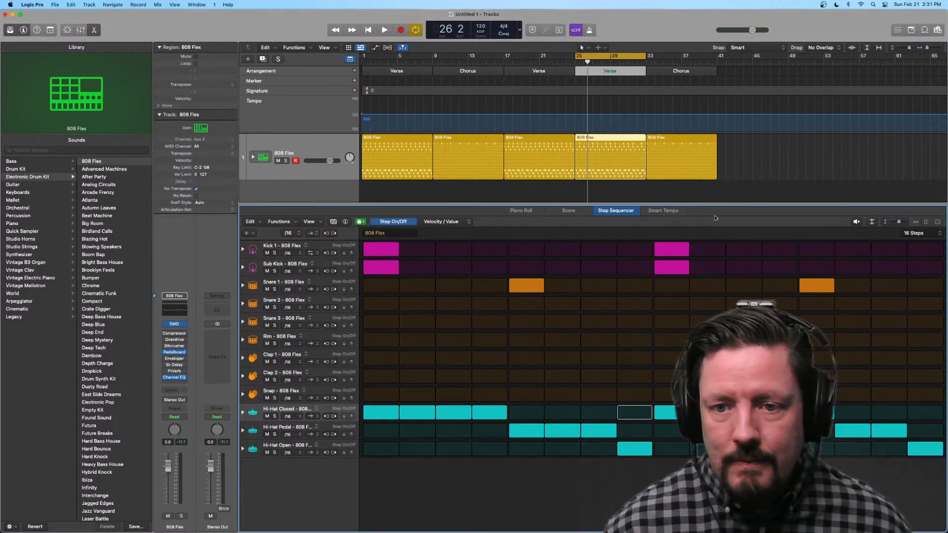
# Step: Shrink the step sequencer area to give the tracks area more height, and check the computer's Wi-Fi network
pyautogui.moveTo(701, 205); pyautogui.dragTo(705, 277)
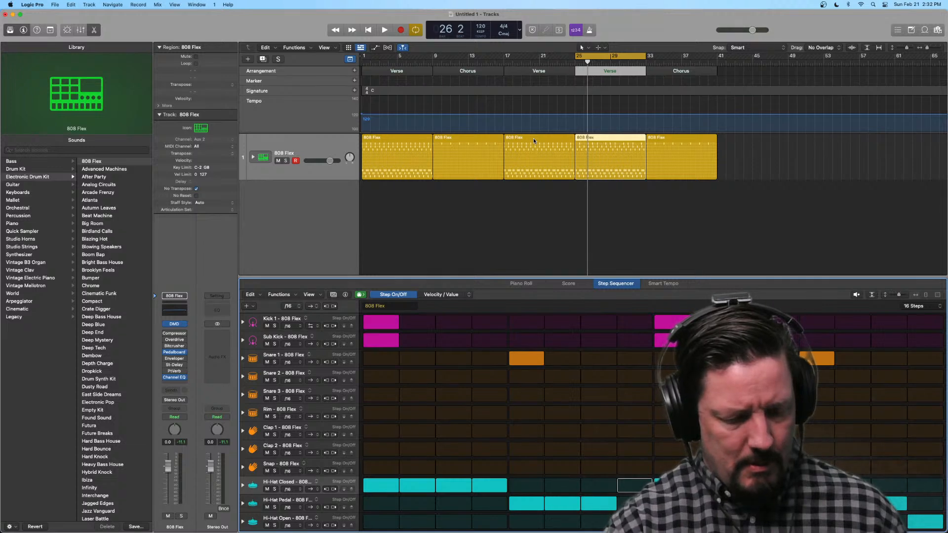
pyautogui.click(861, 4)
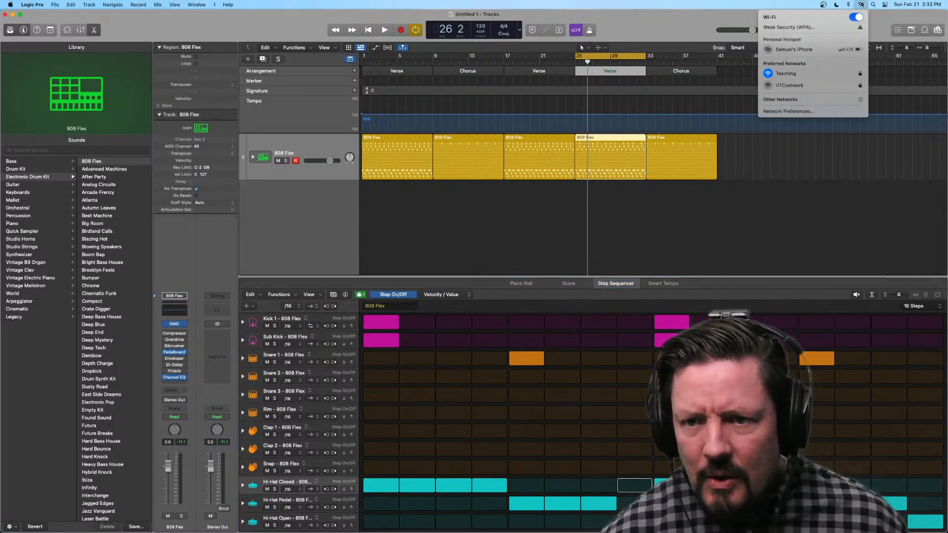
pyautogui.click(855, 9)
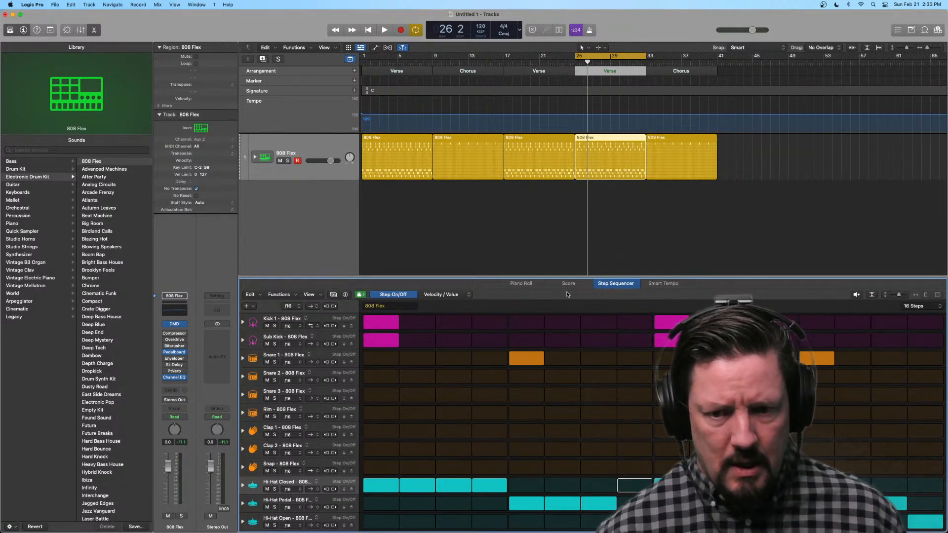
# Step: Select the 808 Flex region in the third Verse and play its pattern
pyautogui.click(603, 137)
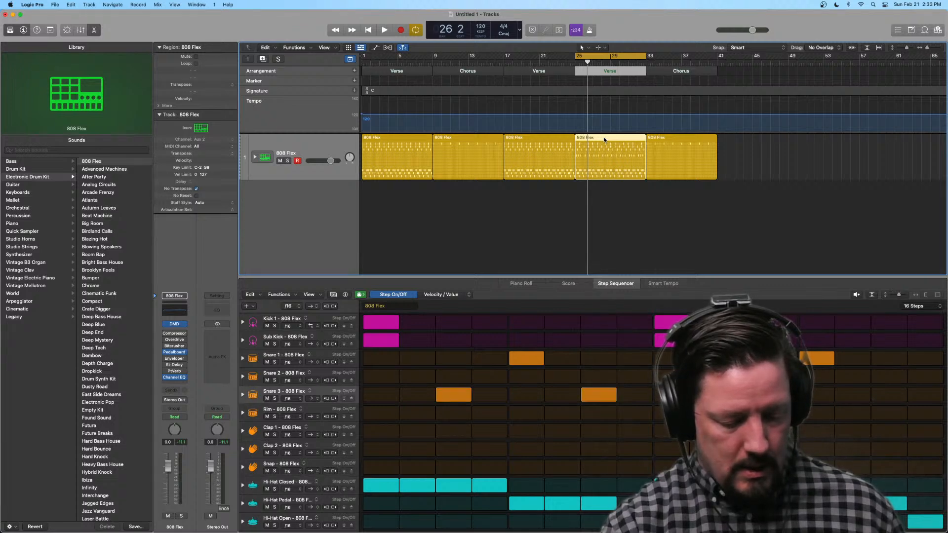
pyautogui.press('space')
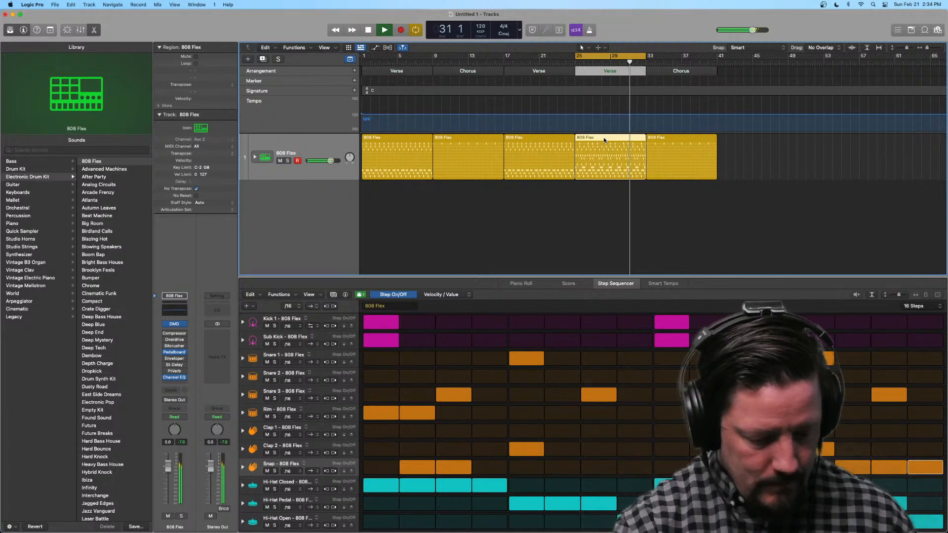
pyautogui.press('space')
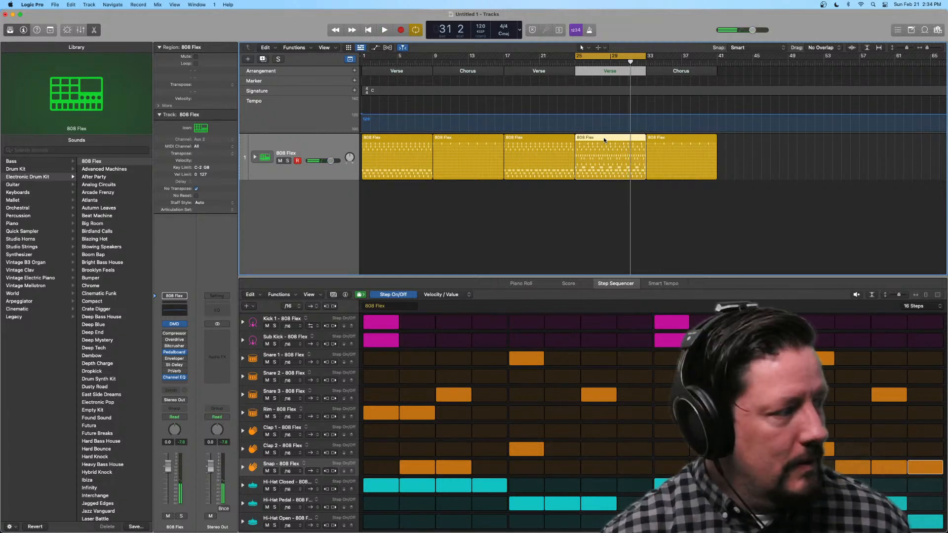